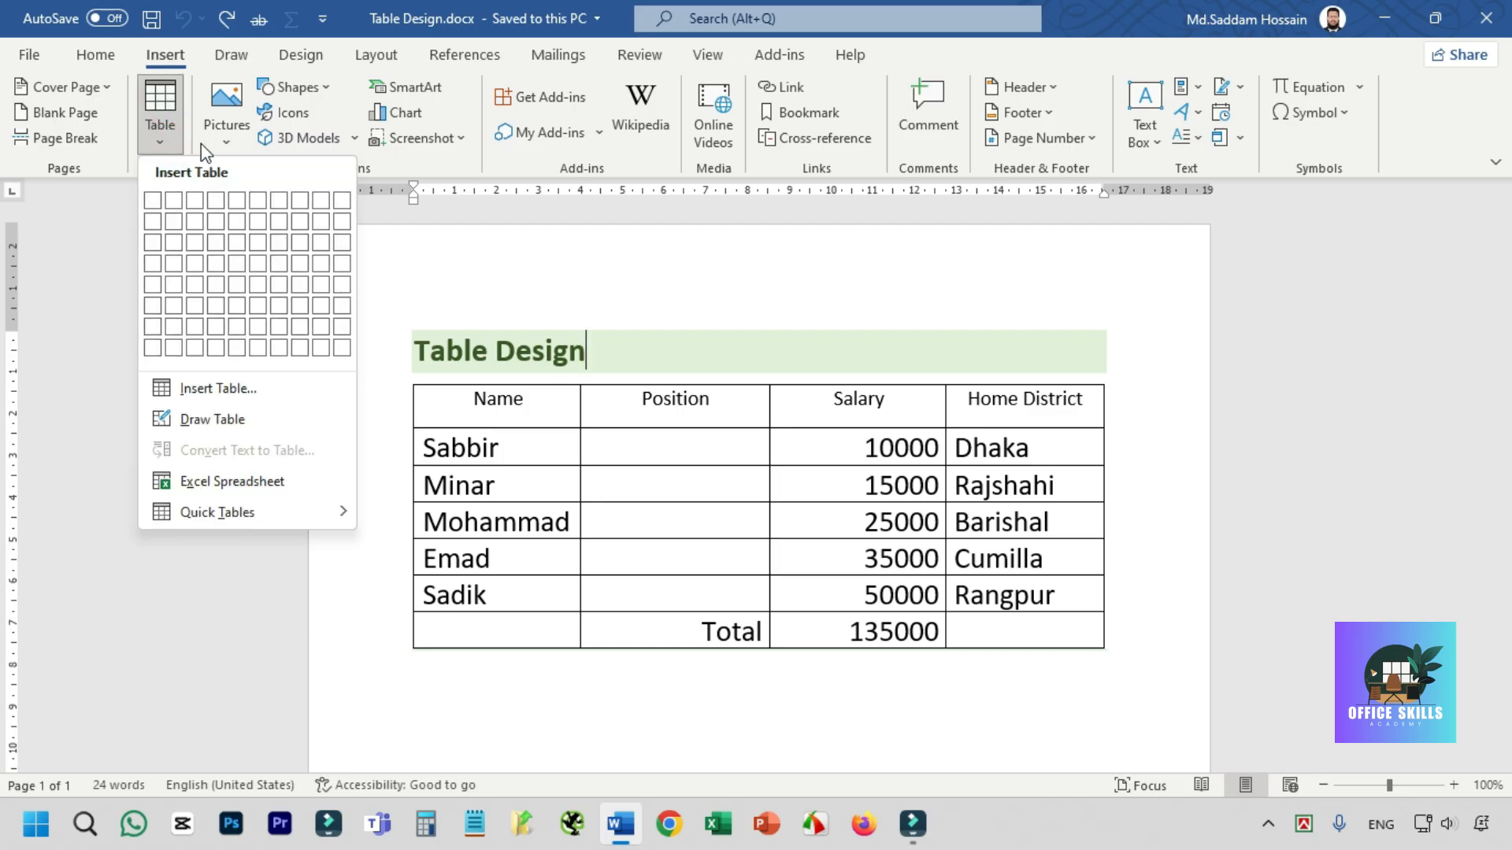
- Select the entire table below the Table Design heading and bring up its table design options
click(572, 276)
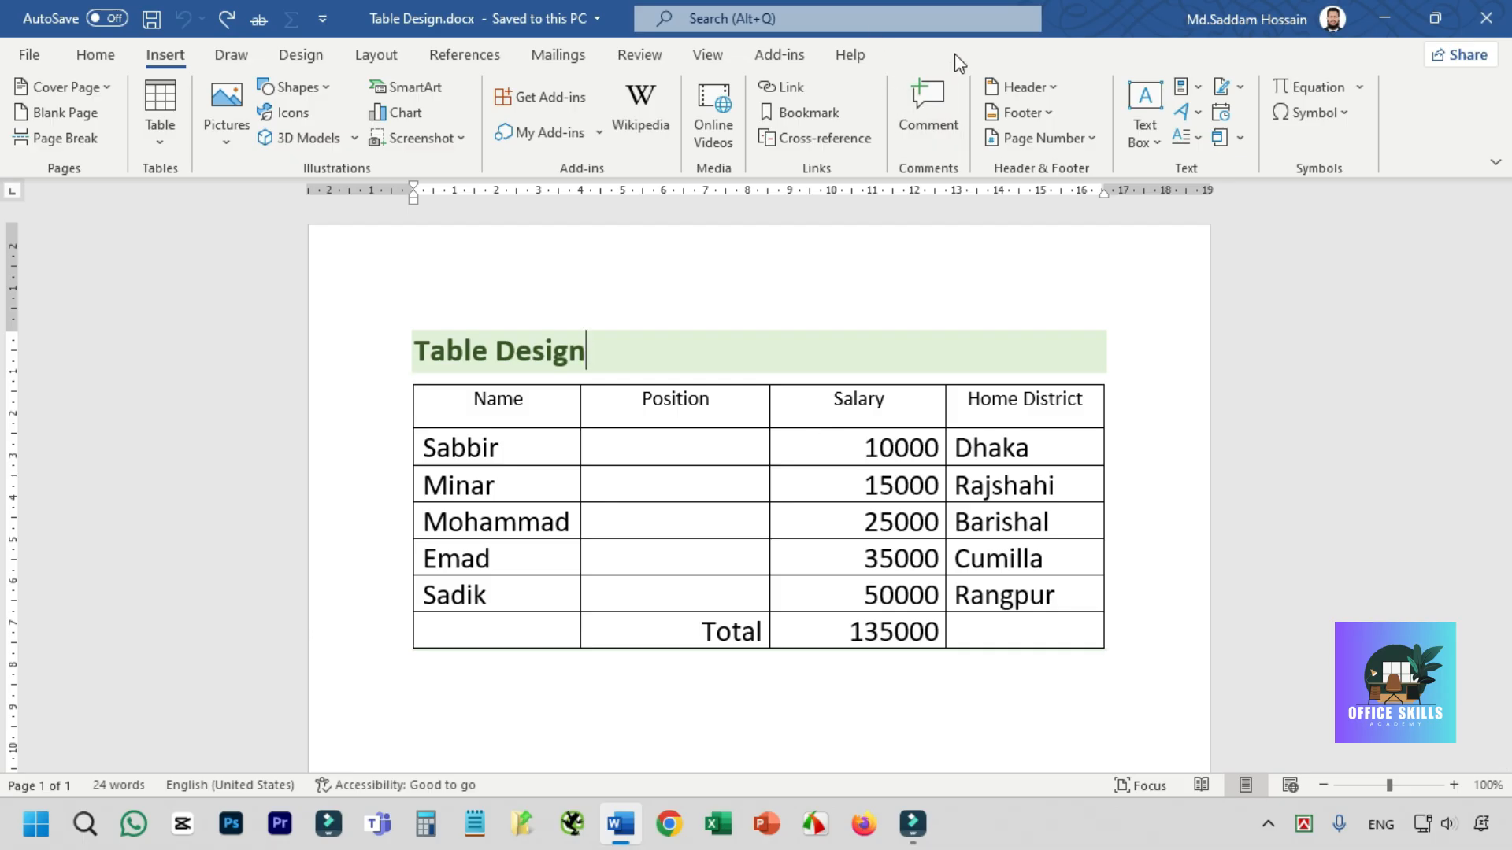
click(513, 441)
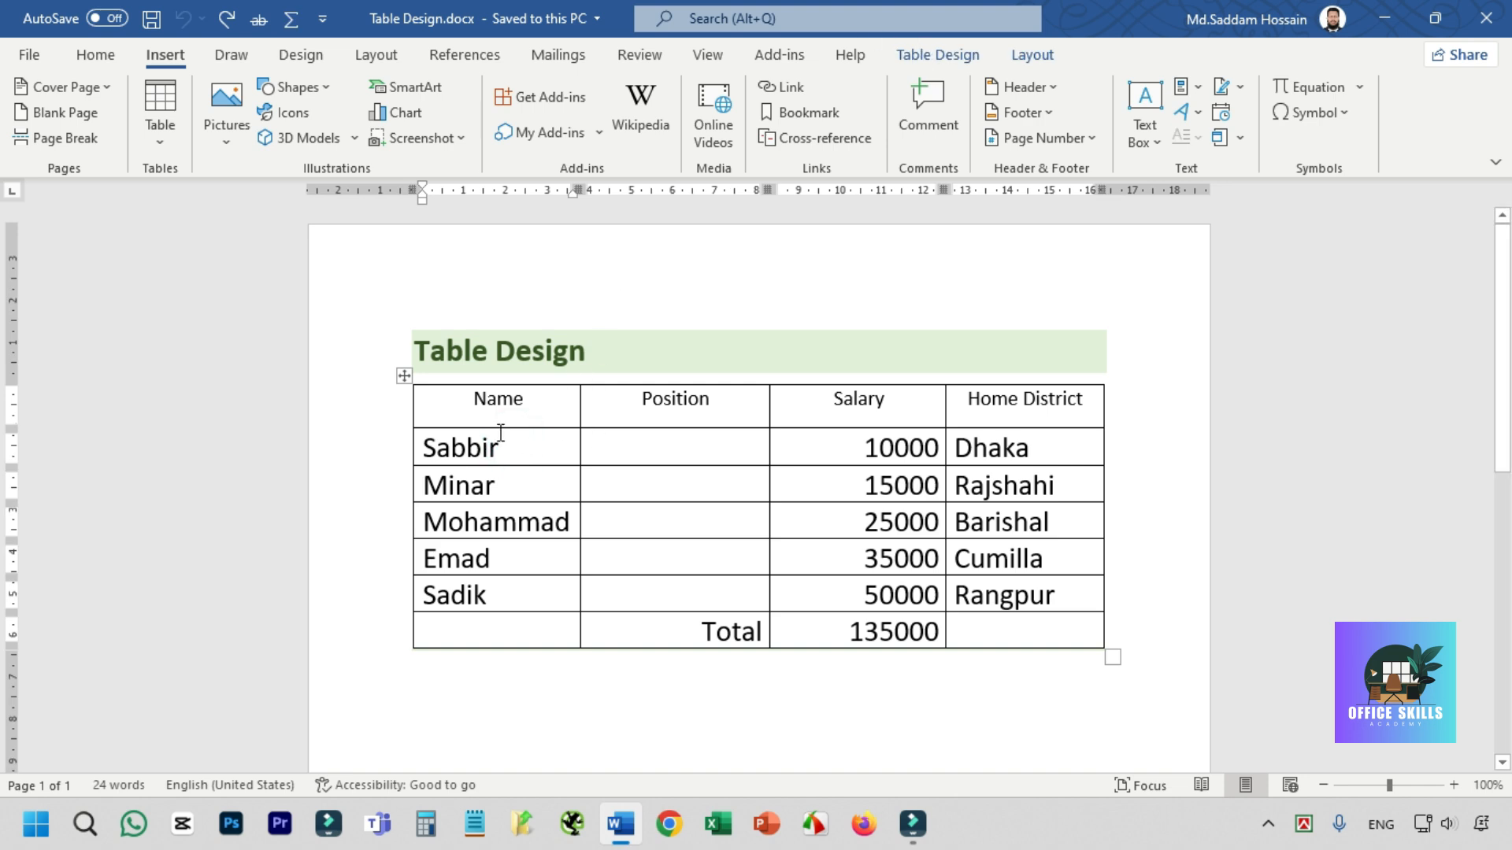
click(404, 376)
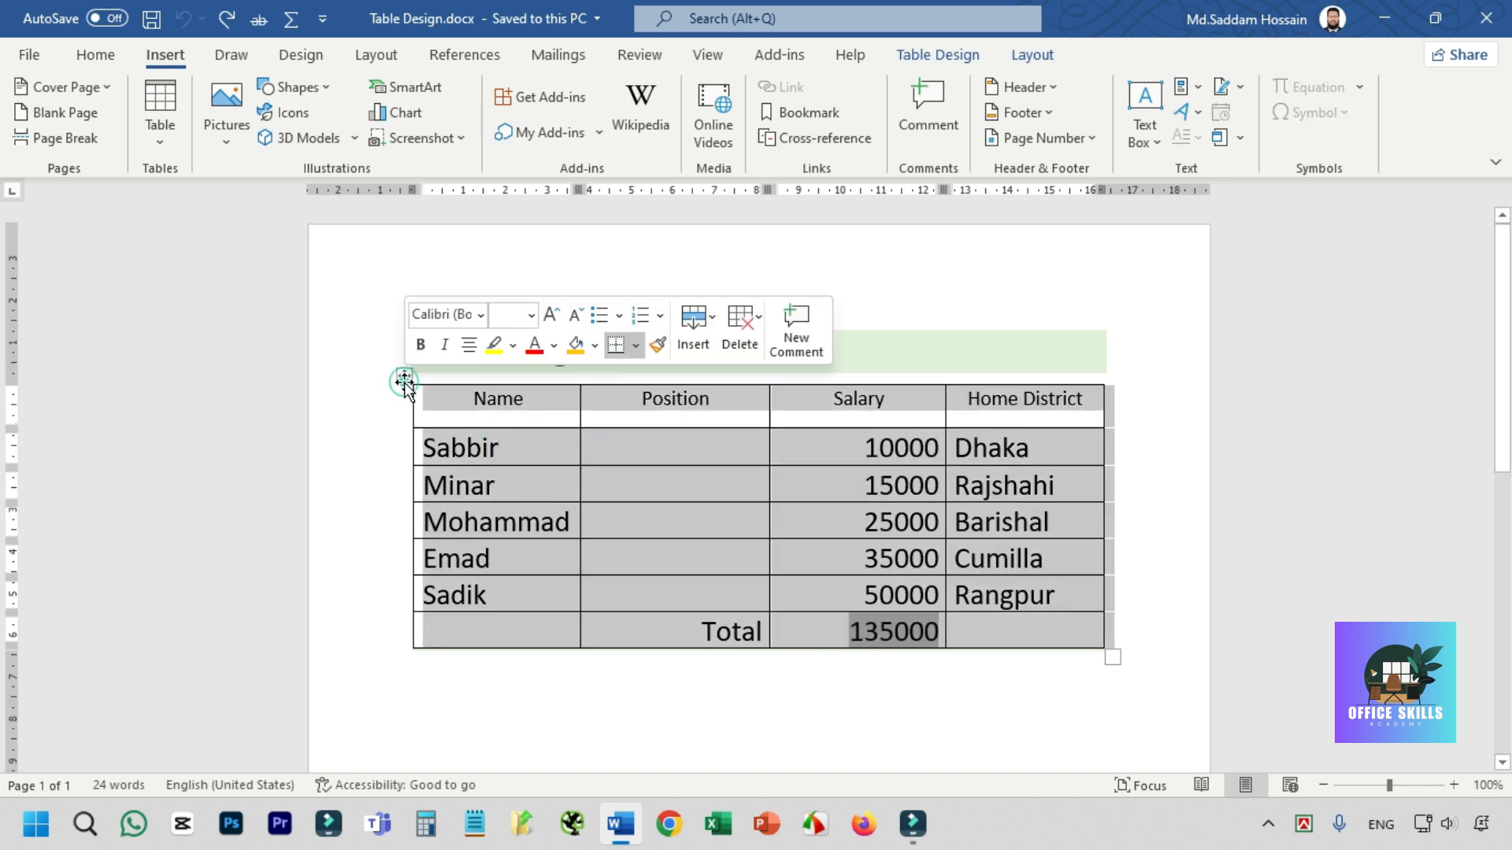
click(934, 55)
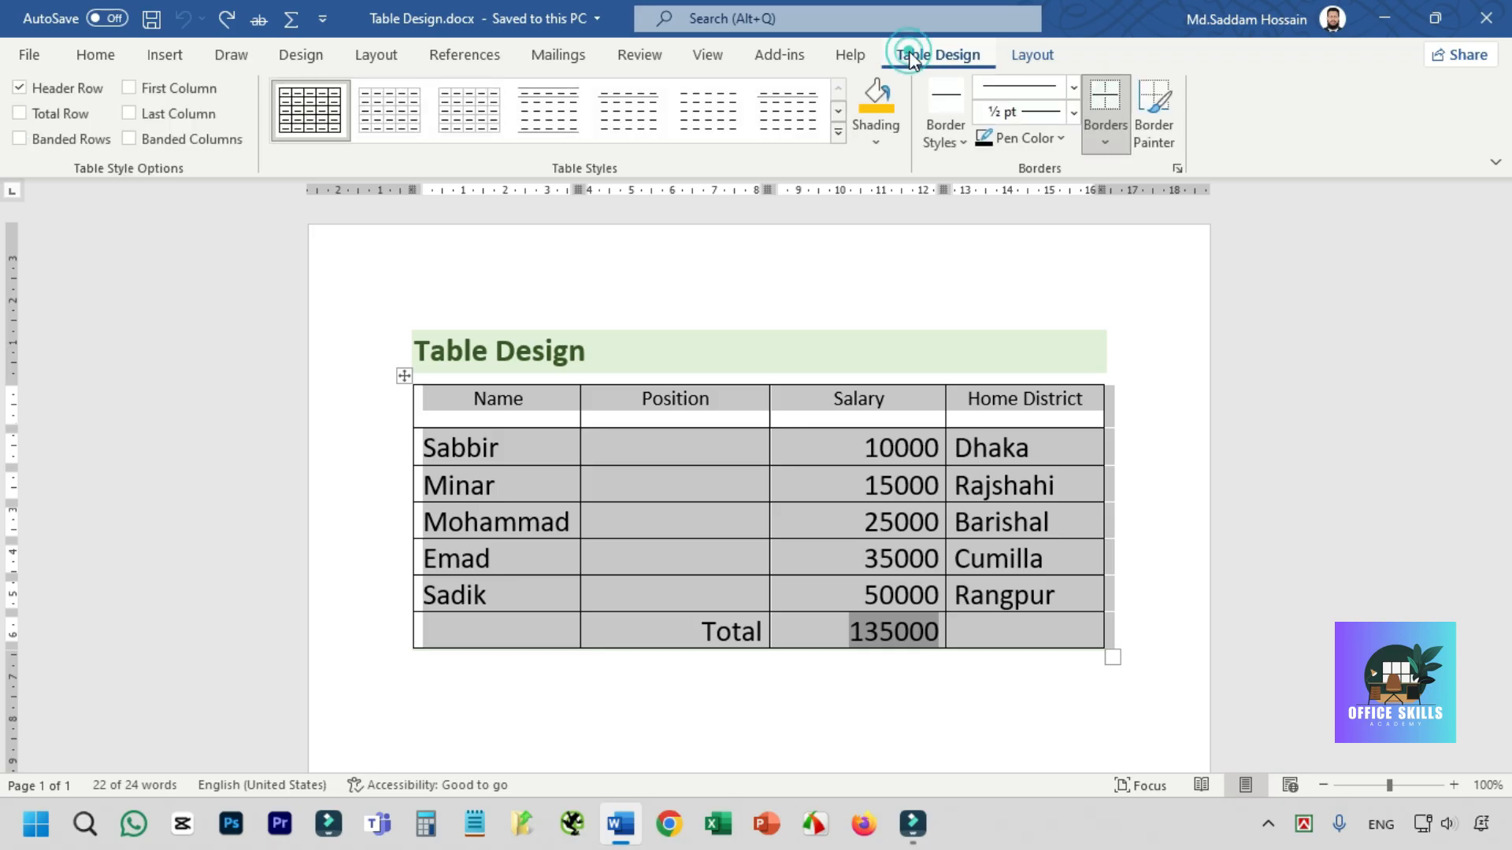
click(1031, 55)
click(967, 63)
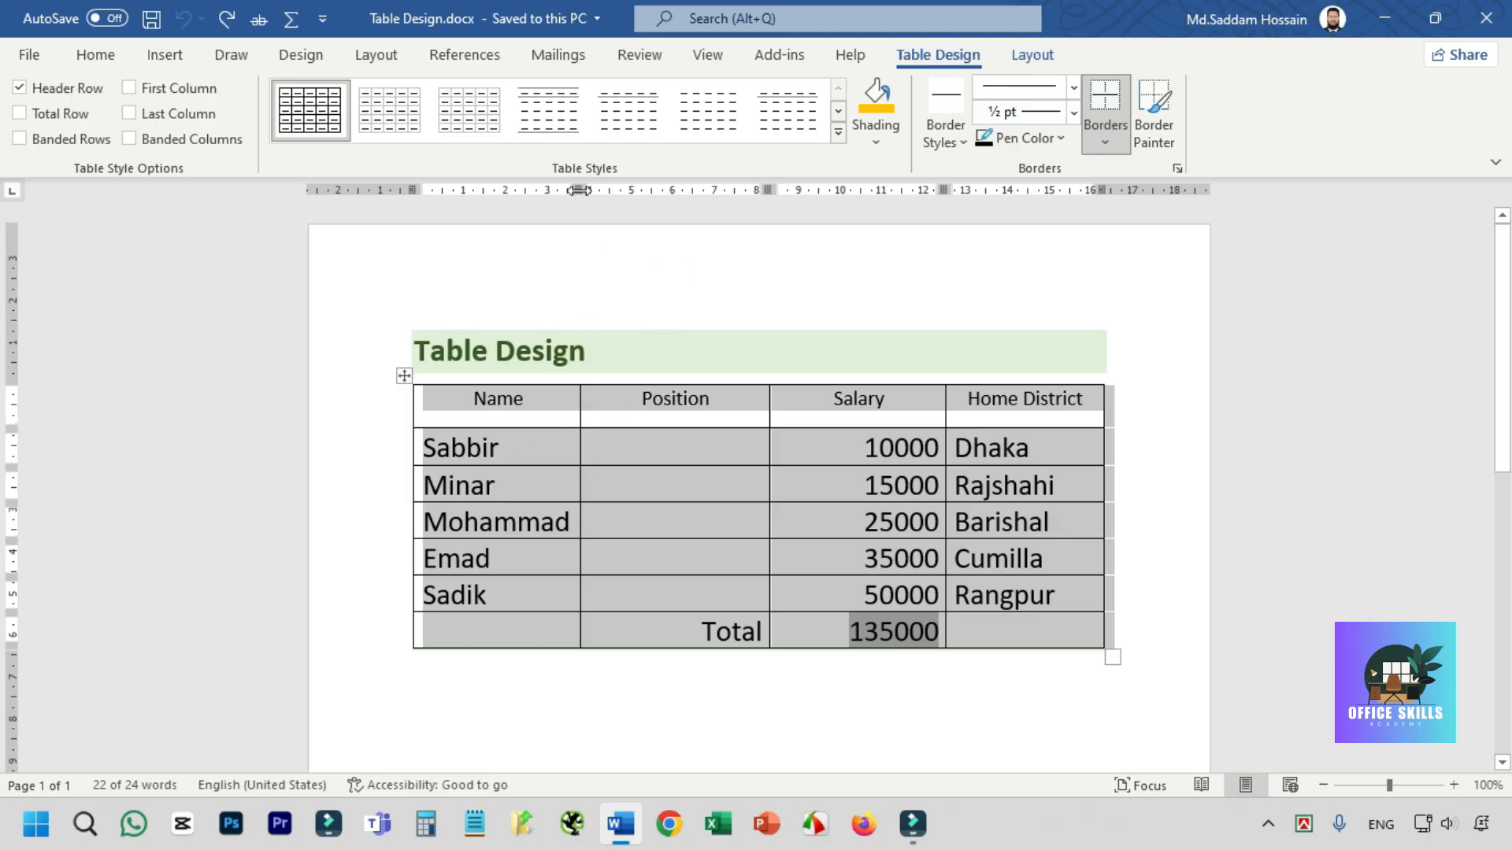
- Browse the built-in table styles and view the dialogs for modifying a style and creating a new one
click(838, 132)
scroll(840, 150, down, 2)
scroll(840, 150, up, 2)
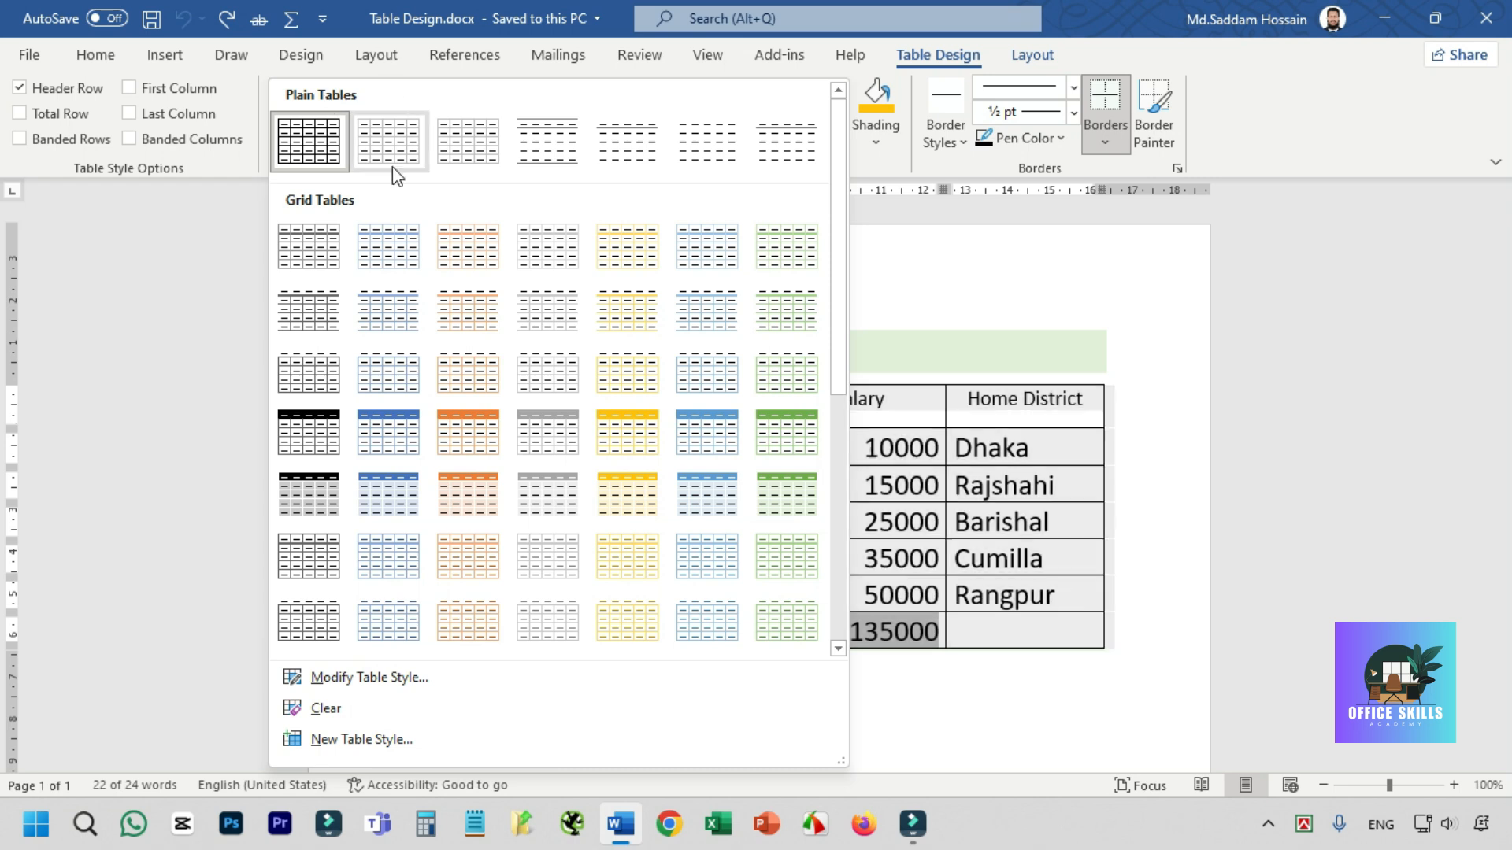
drag(838, 201, 834, 468)
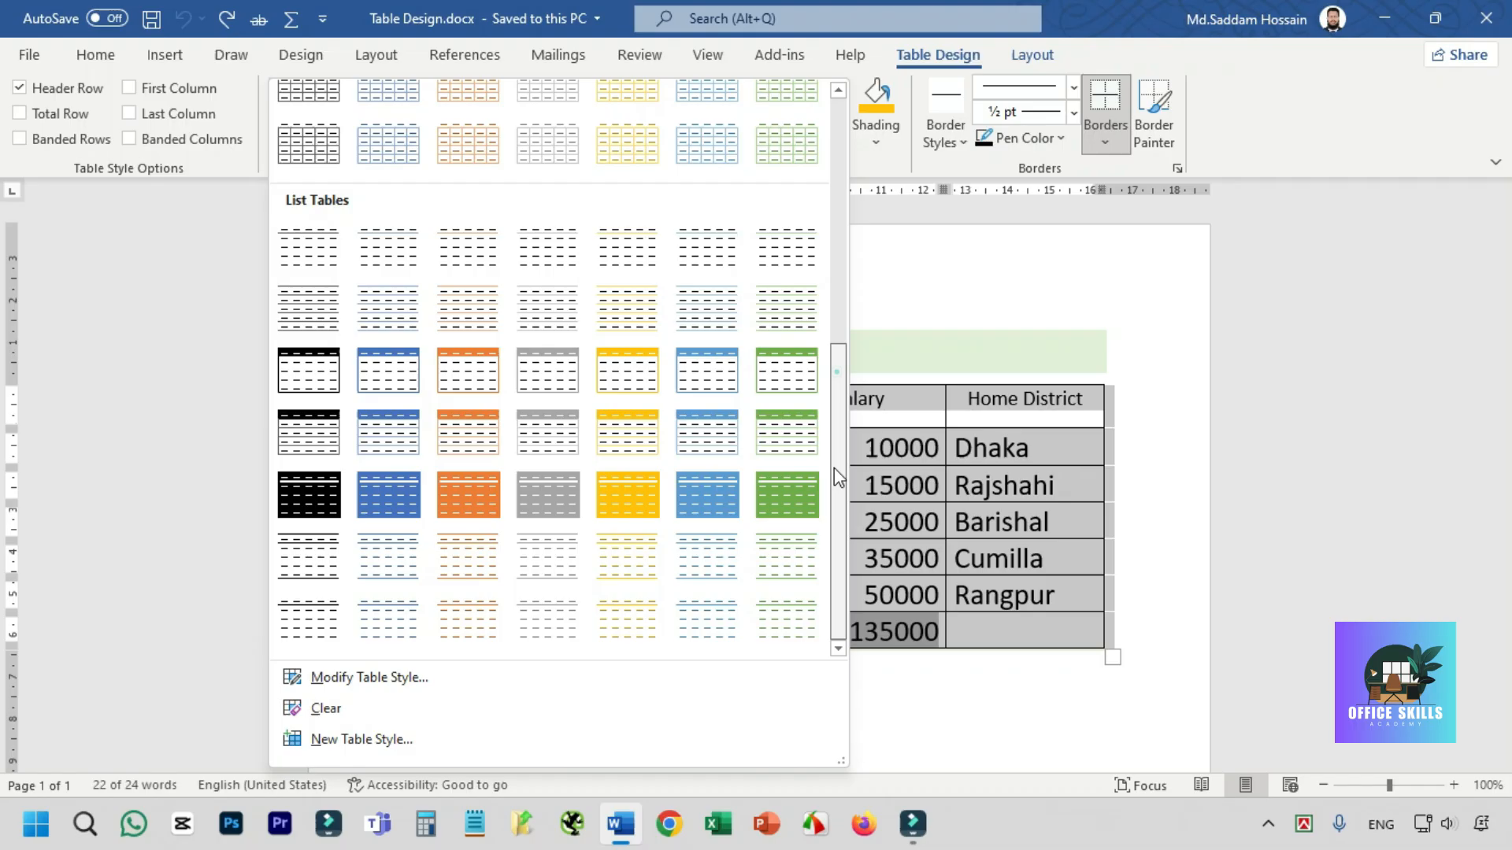
click(384, 693)
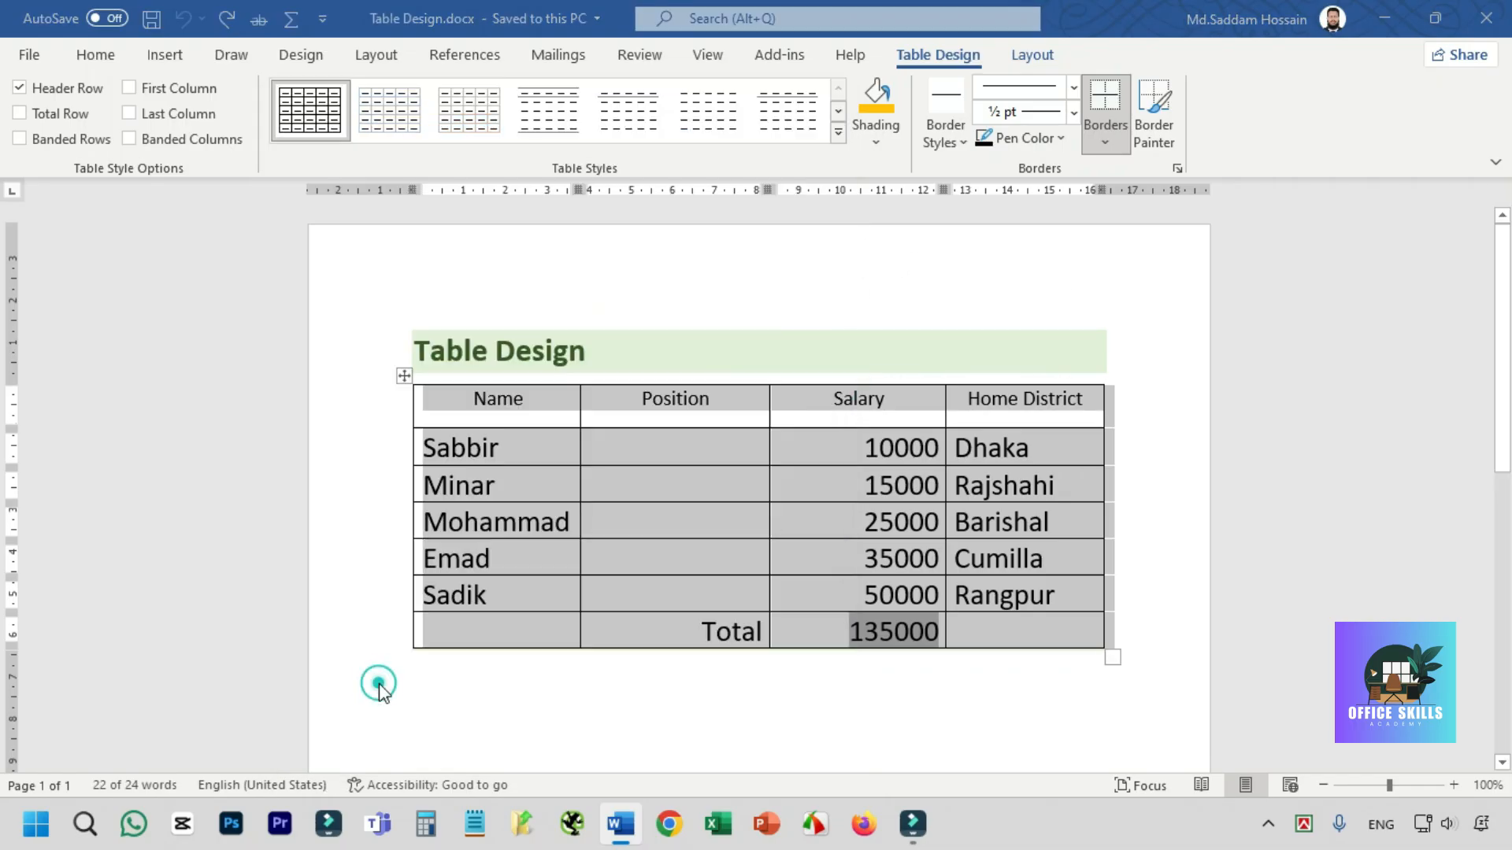
click(1368, 200)
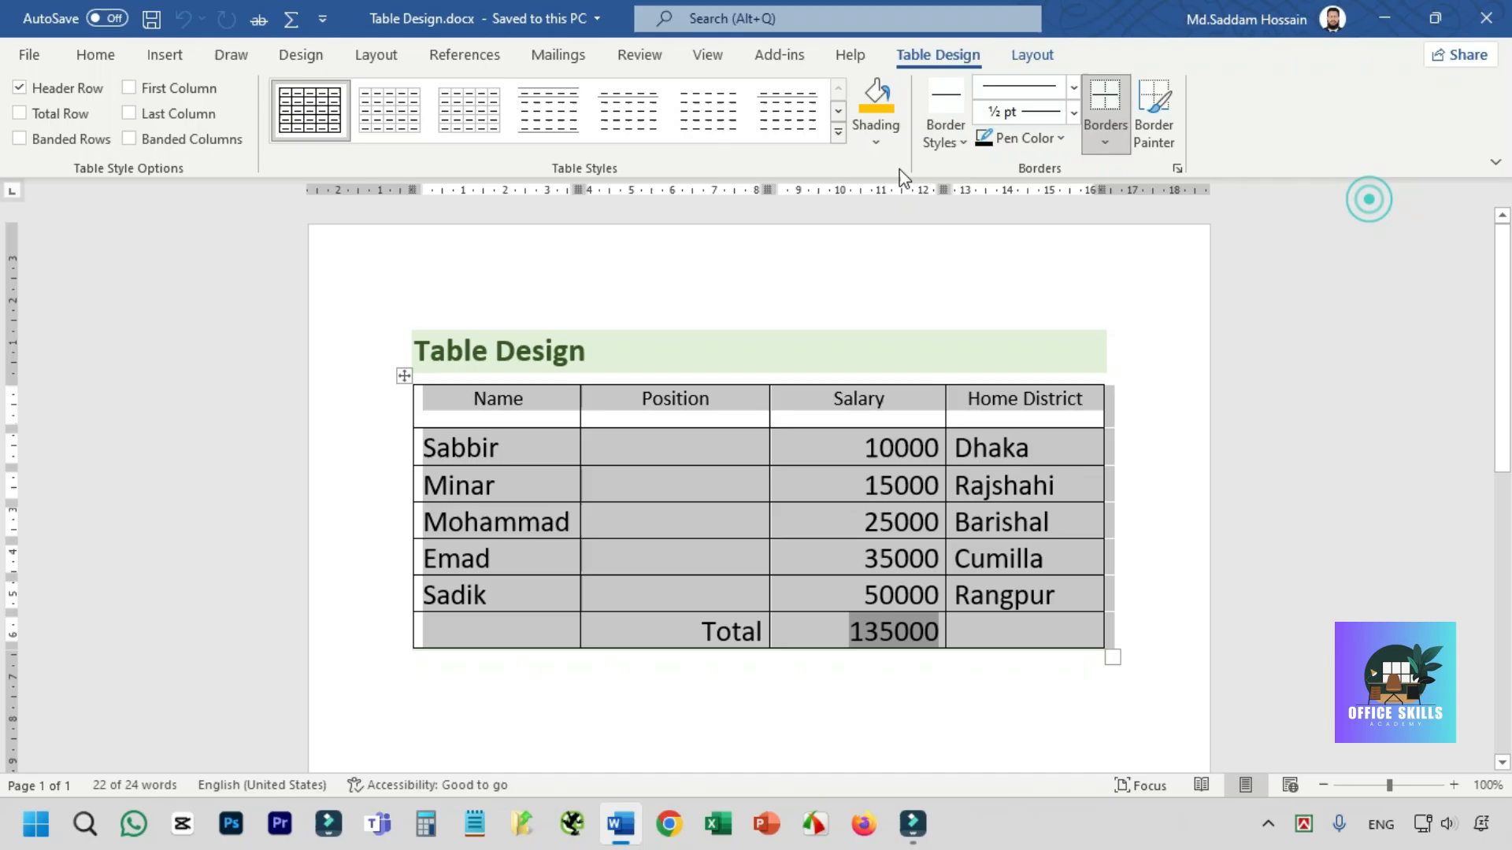
click(838, 133)
click(396, 748)
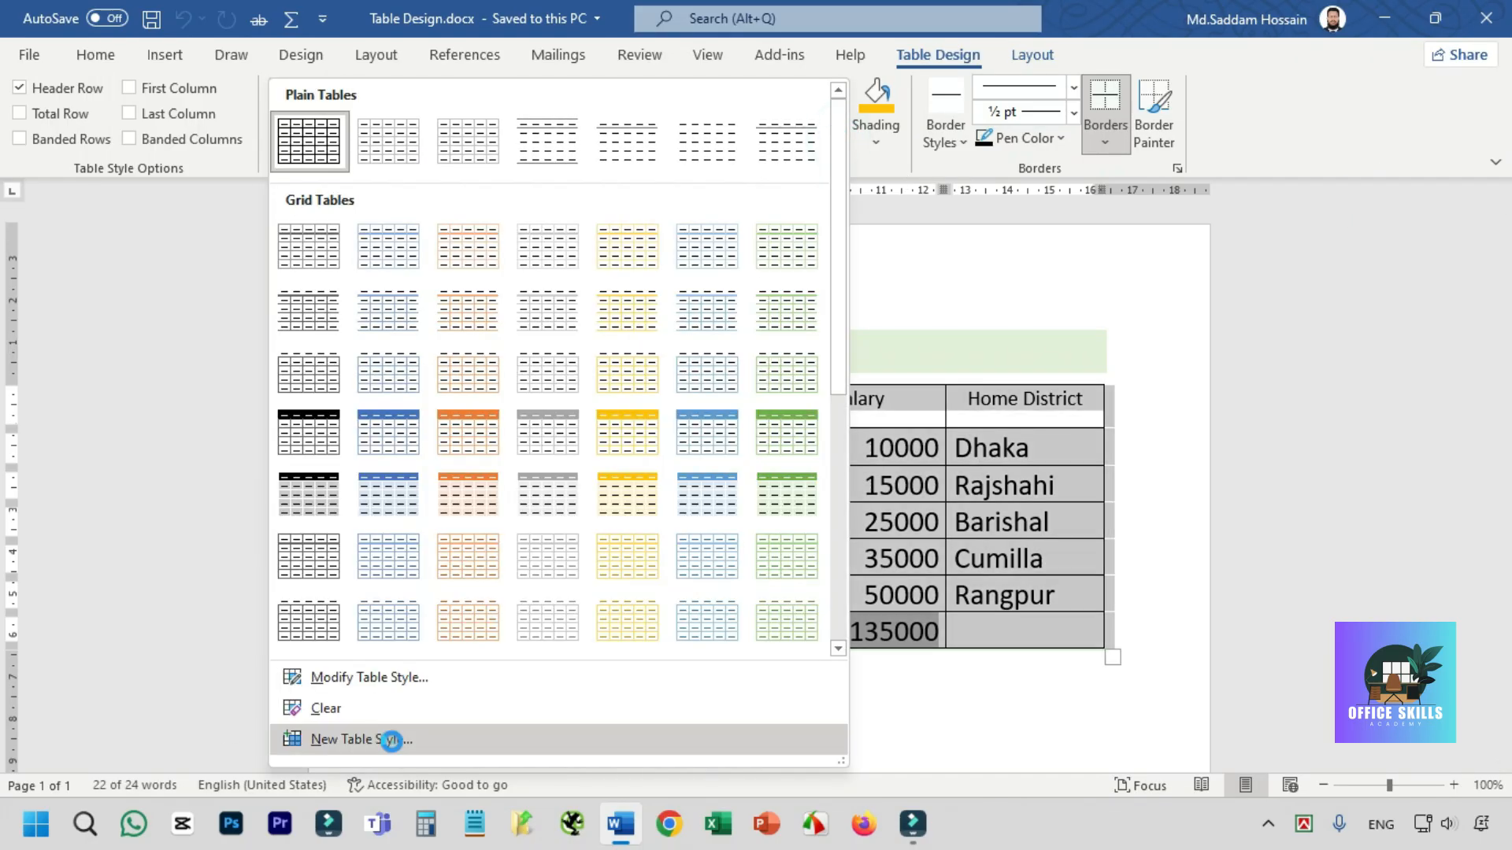
click(1373, 203)
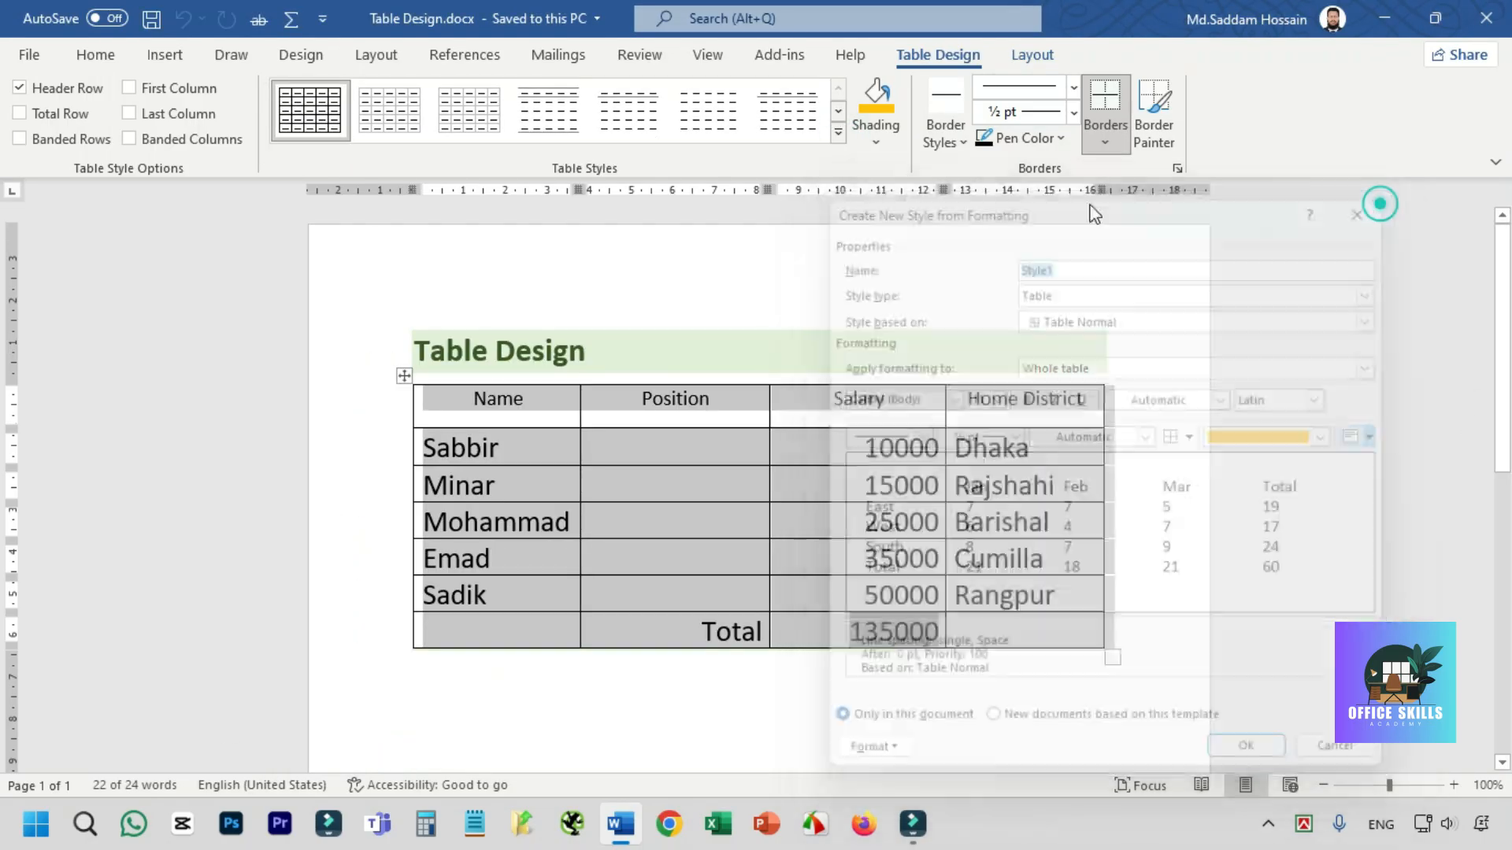
- Apply the Grid Table 4 - Accent 1 style to the table
click(840, 133)
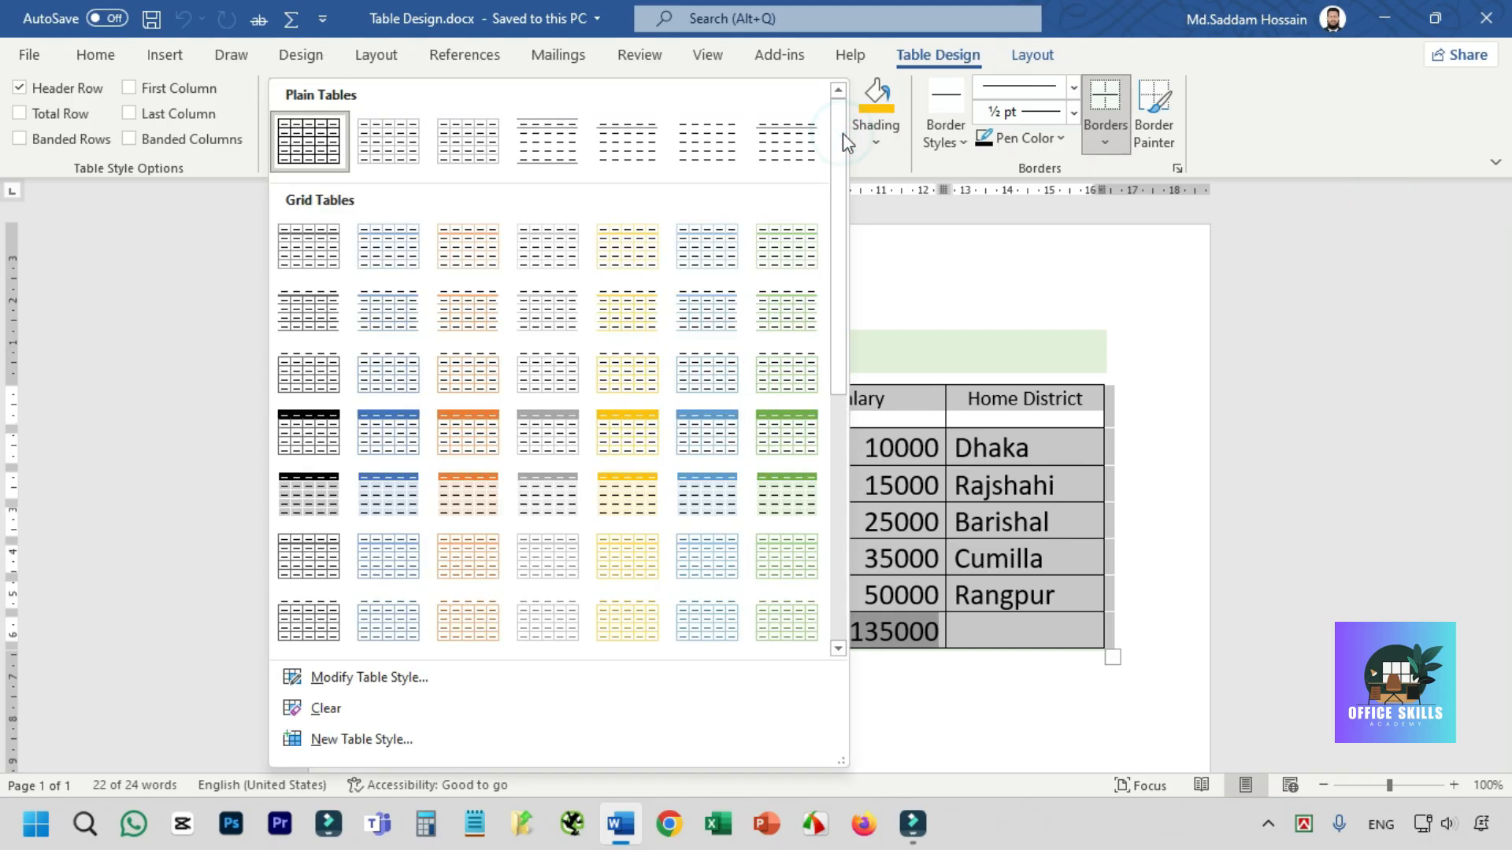
click(388, 436)
click(667, 496)
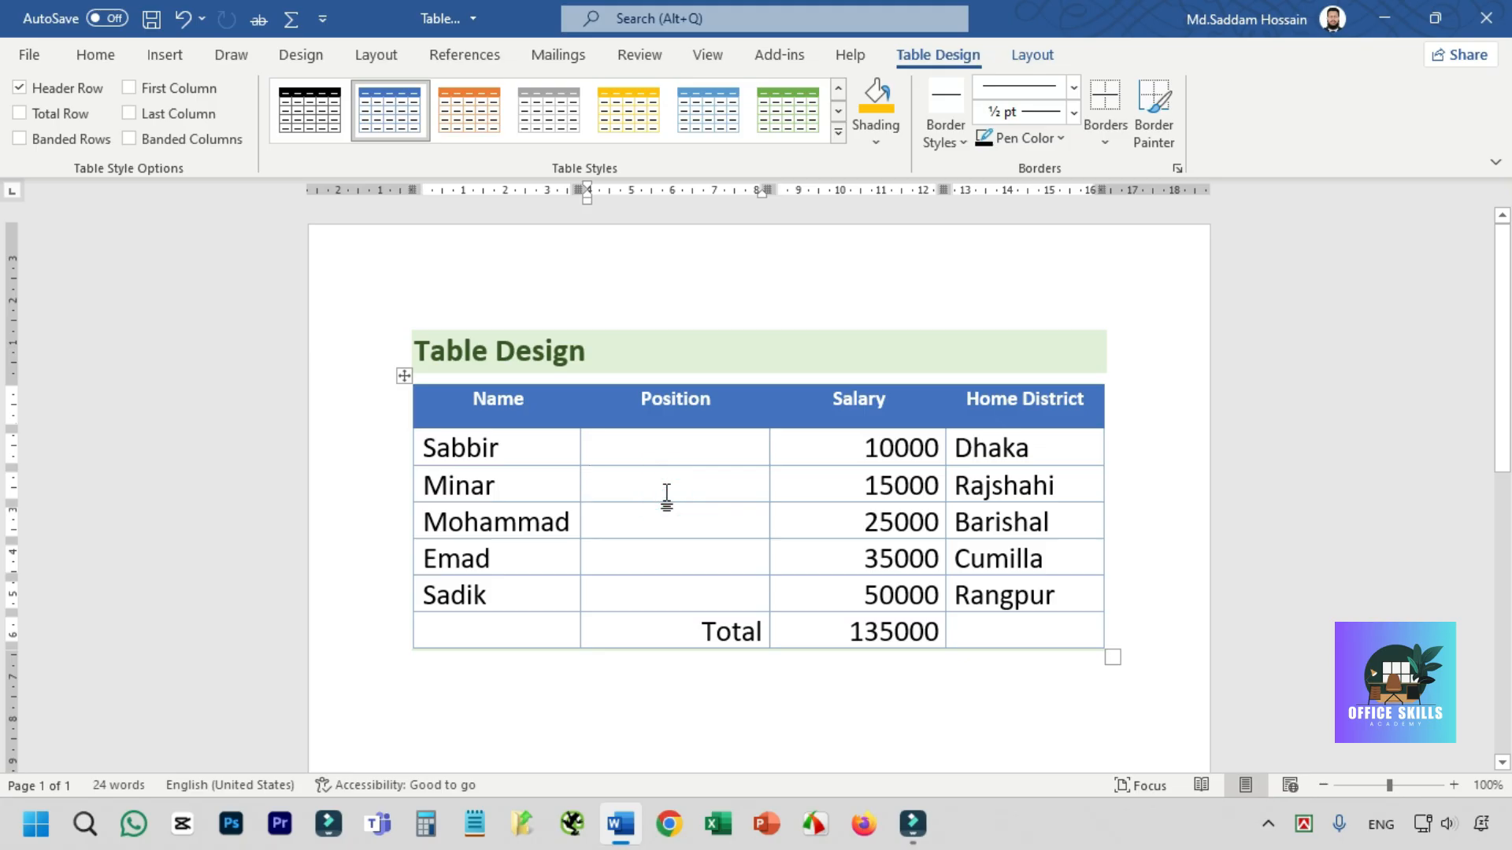
- Review the format categories and font settings offered for modifying the Grid Table 4 - Accent 1 style, leaving without changes
click(851, 138)
click(846, 135)
click(839, 134)
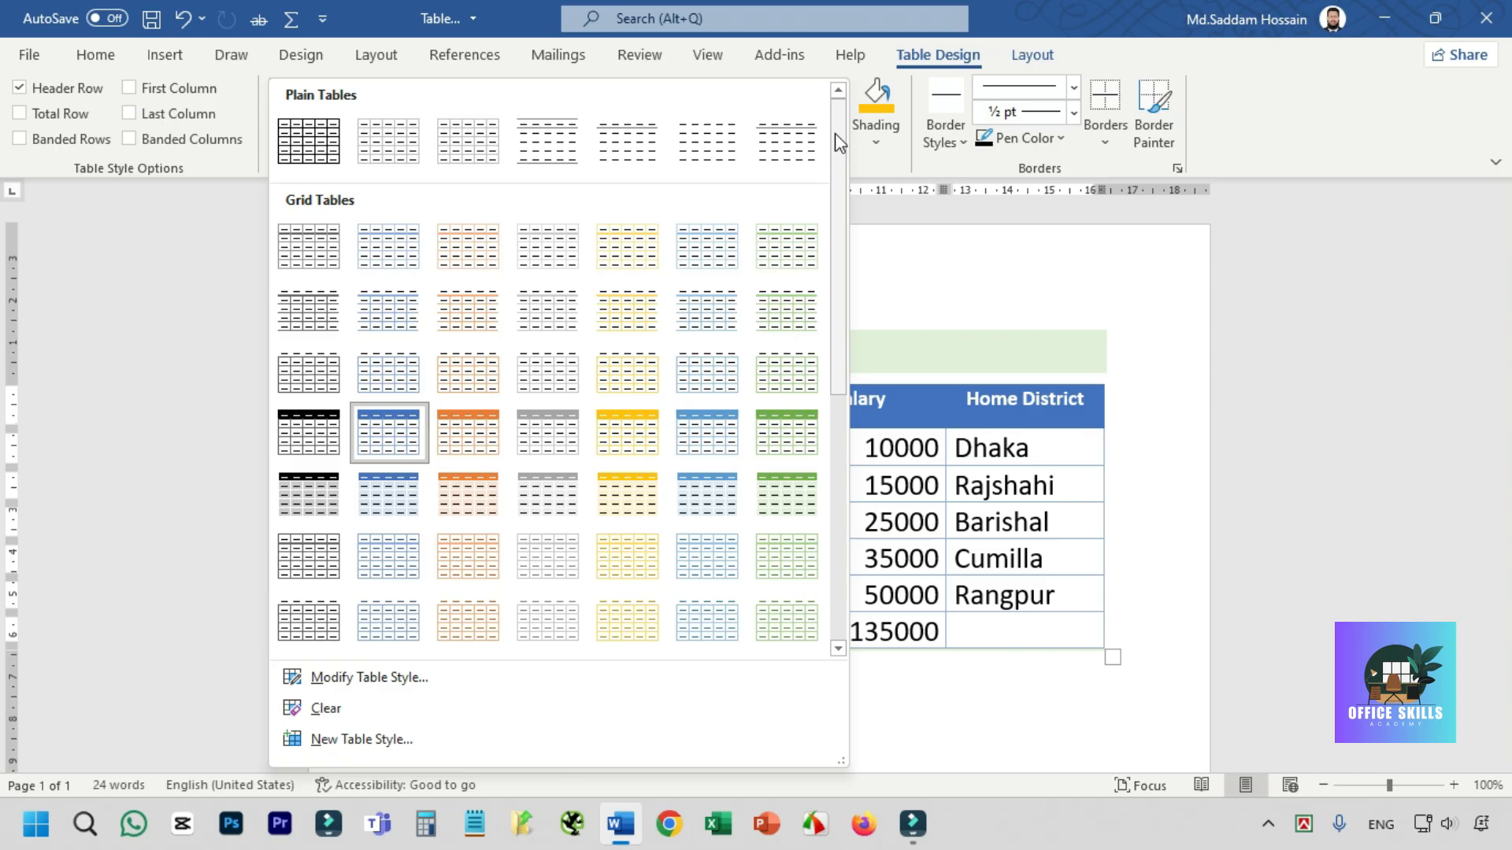
click(1009, 403)
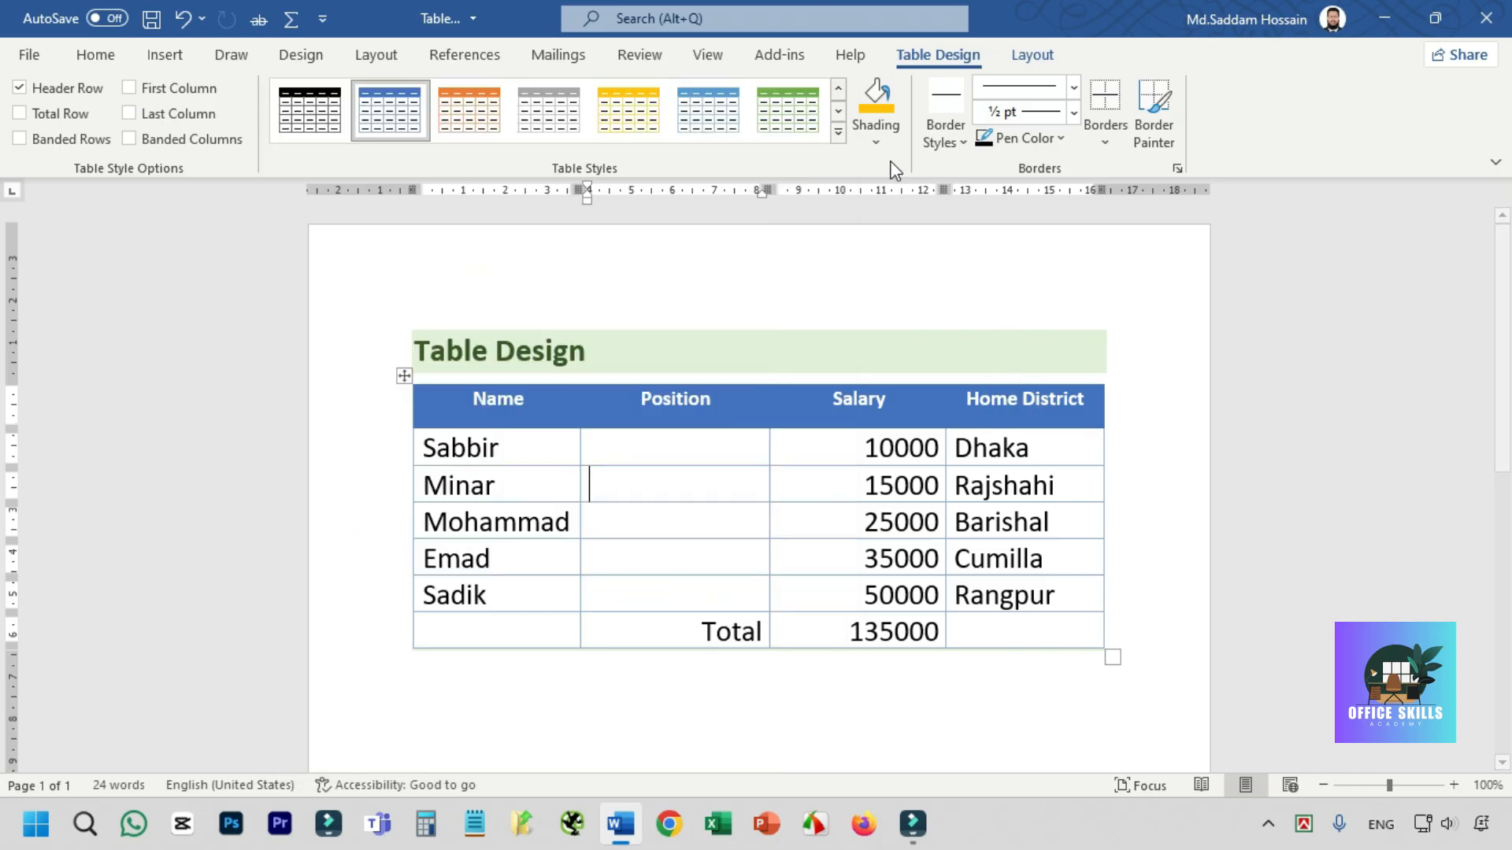
click(839, 133)
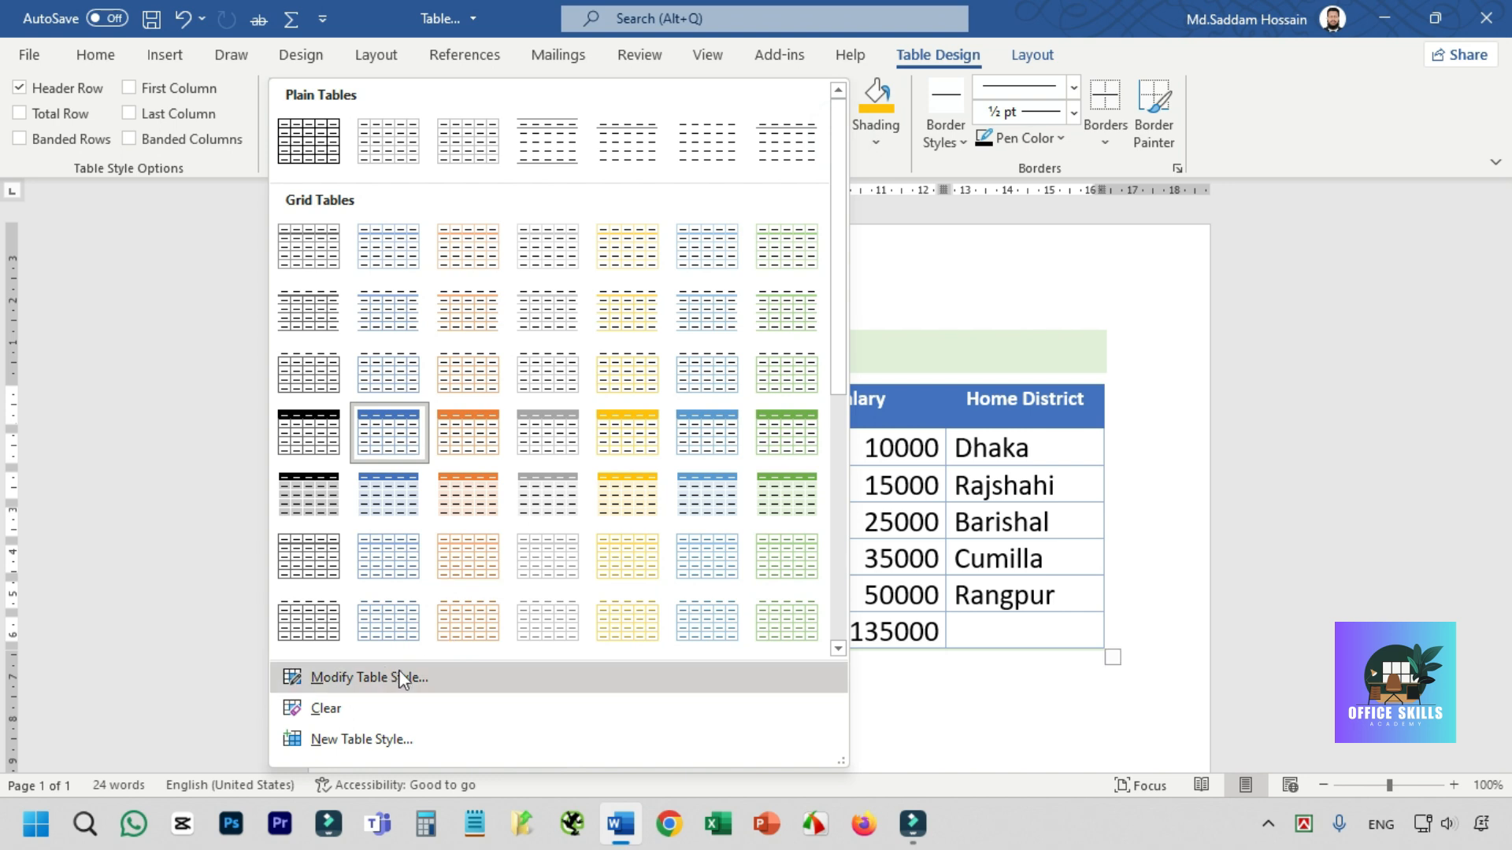
click(370, 678)
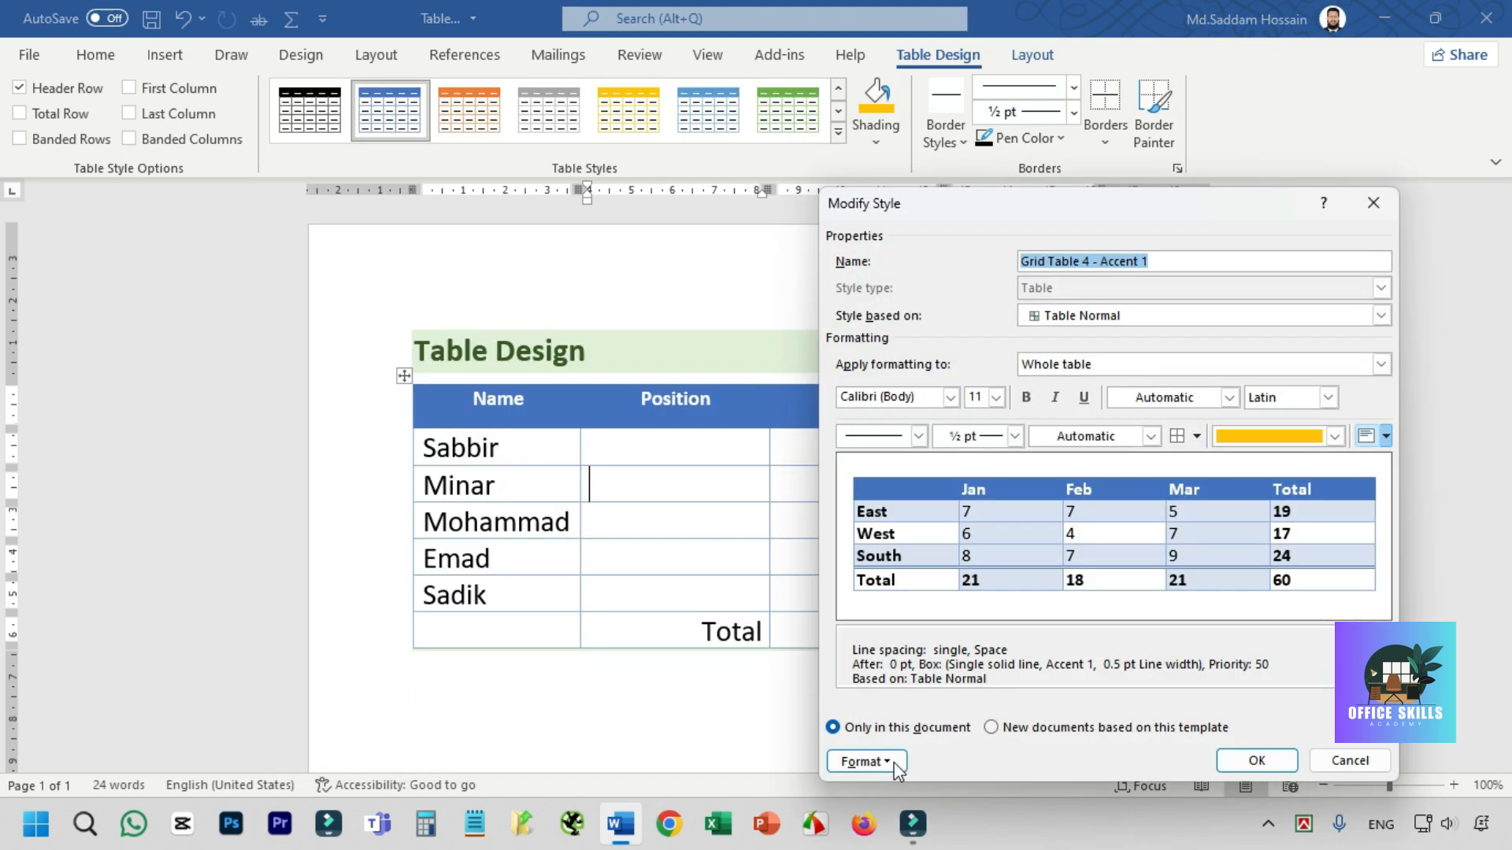
click(866, 761)
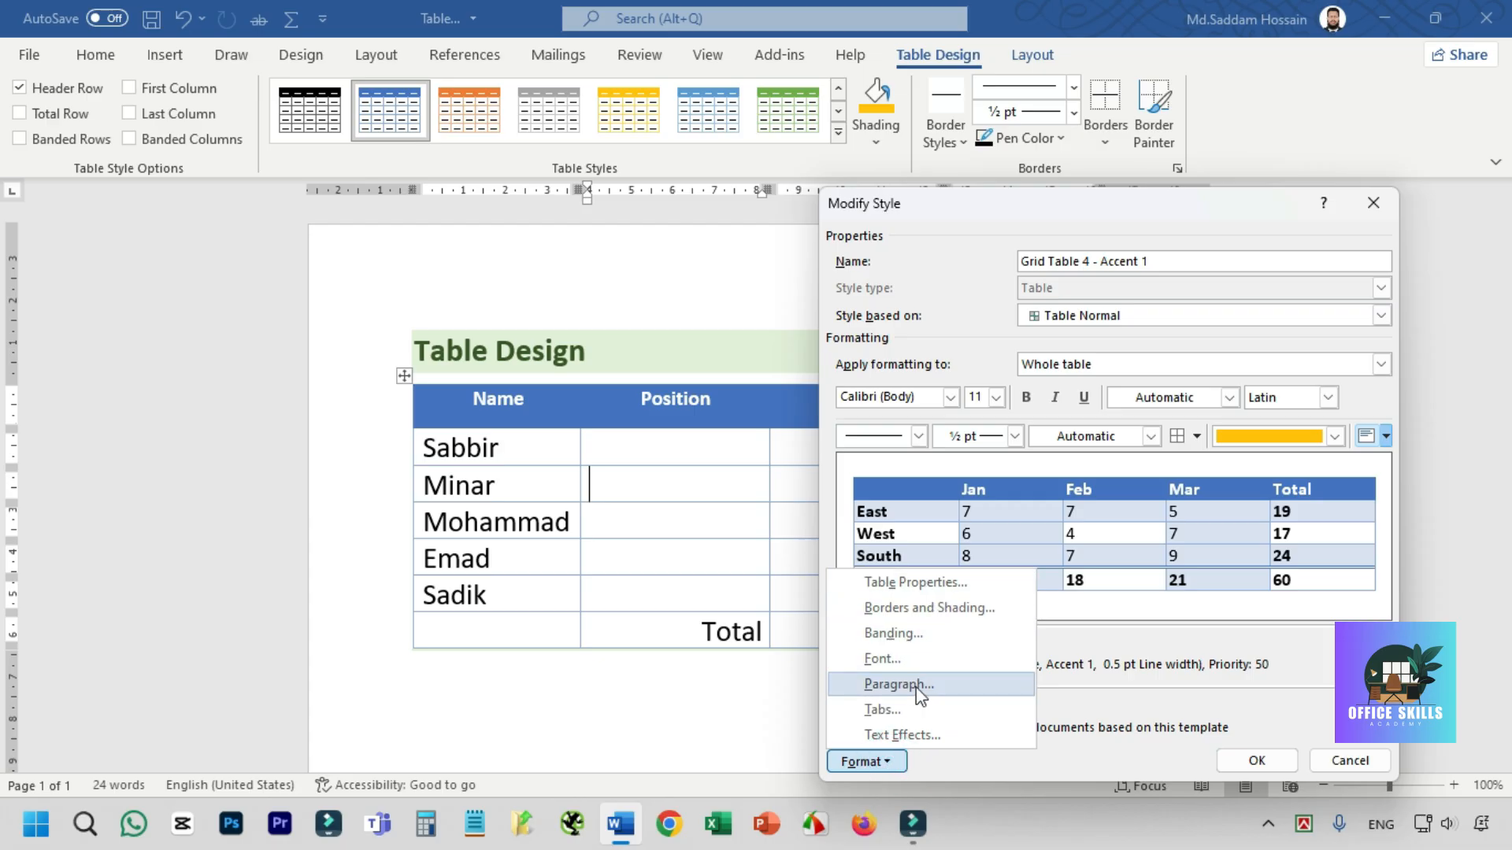
click(927, 211)
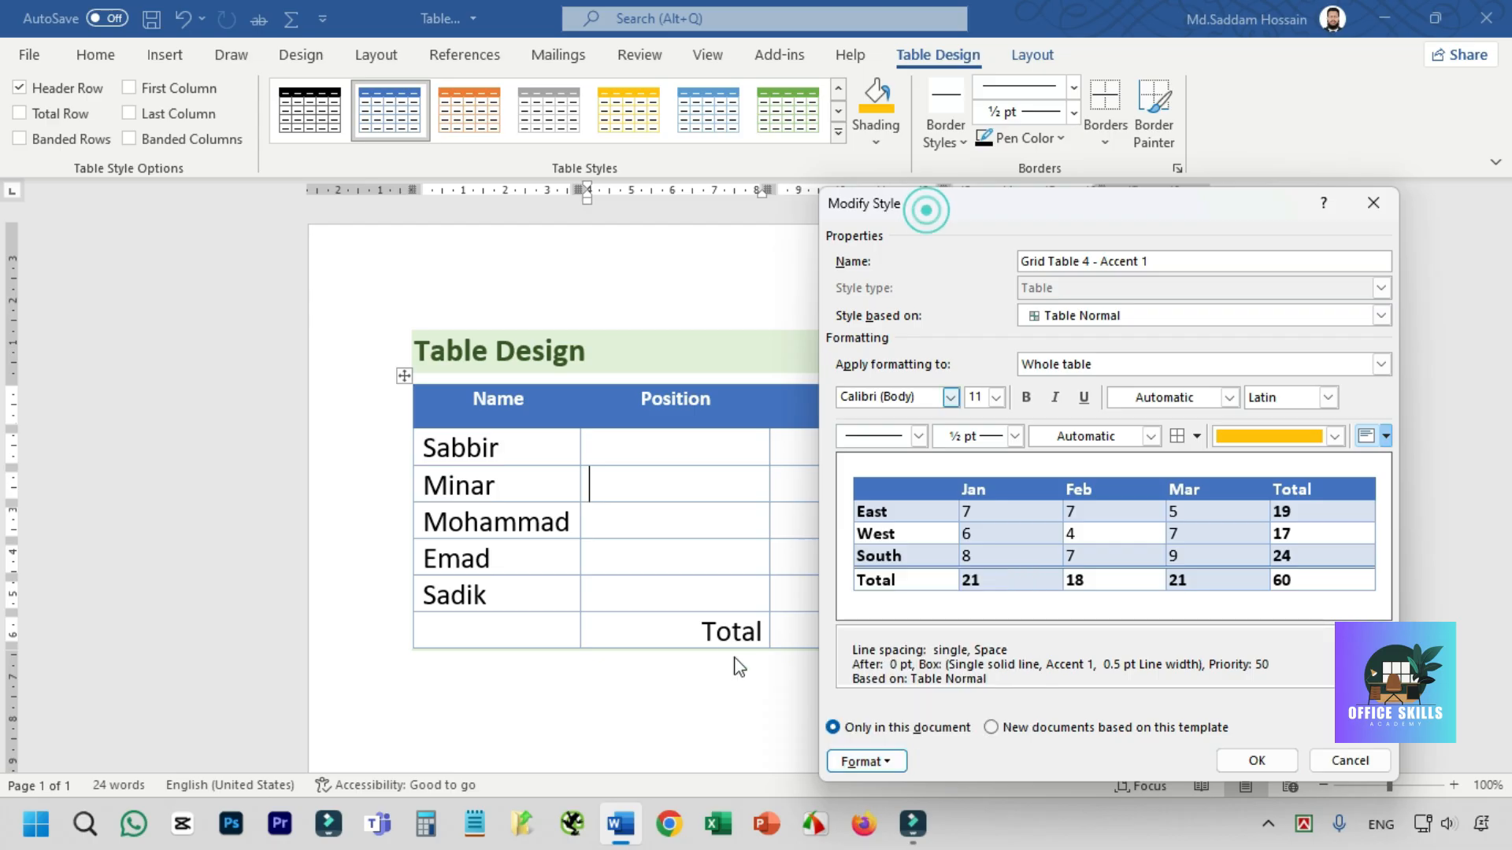
click(950, 397)
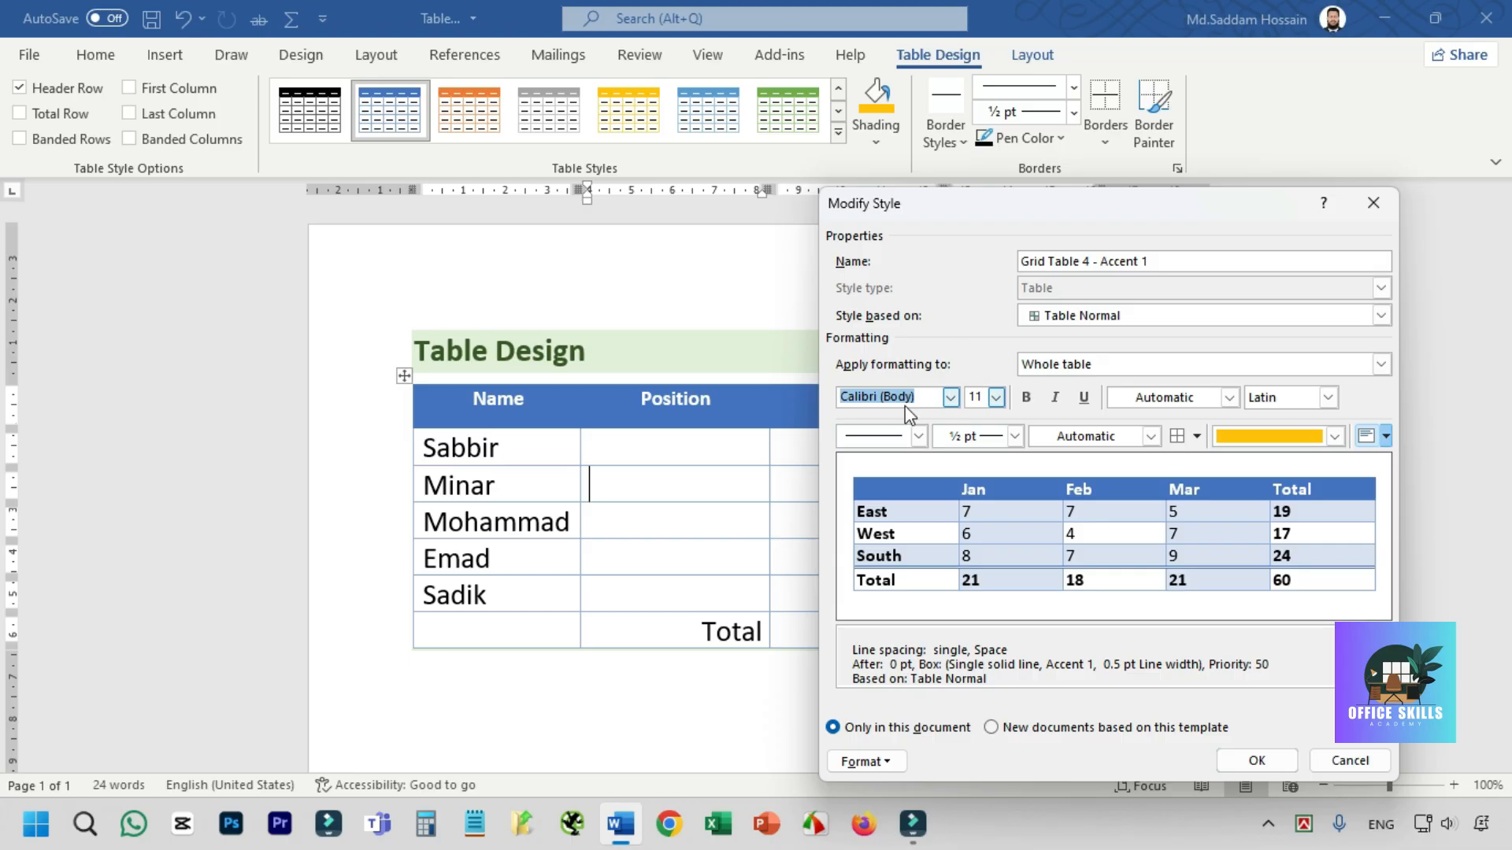
click(1359, 757)
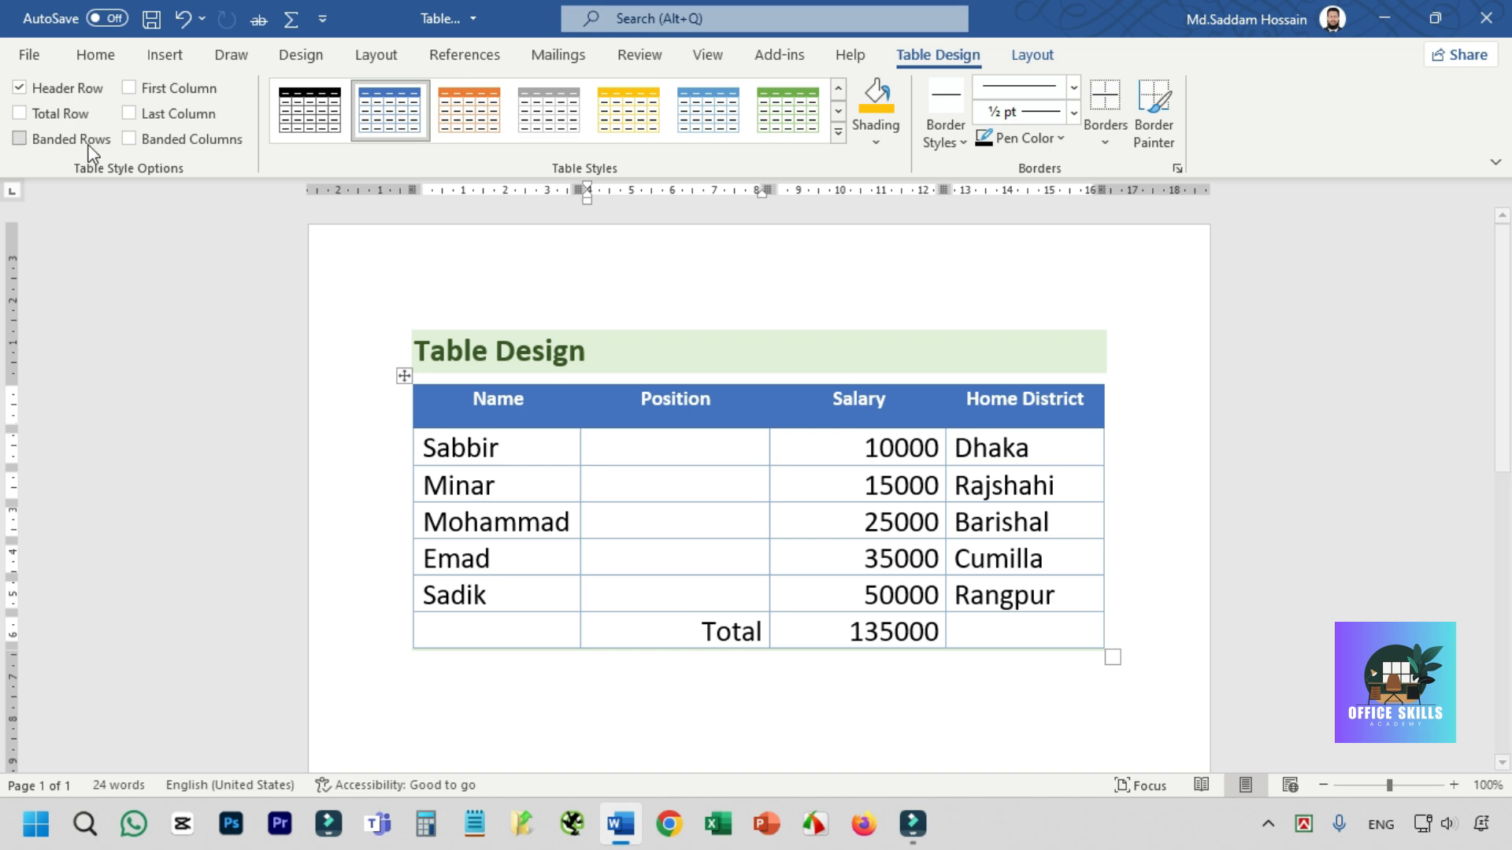
- Turn the table's Header Row style option off, select the heading cells, and turn the option back on
click(65, 90)
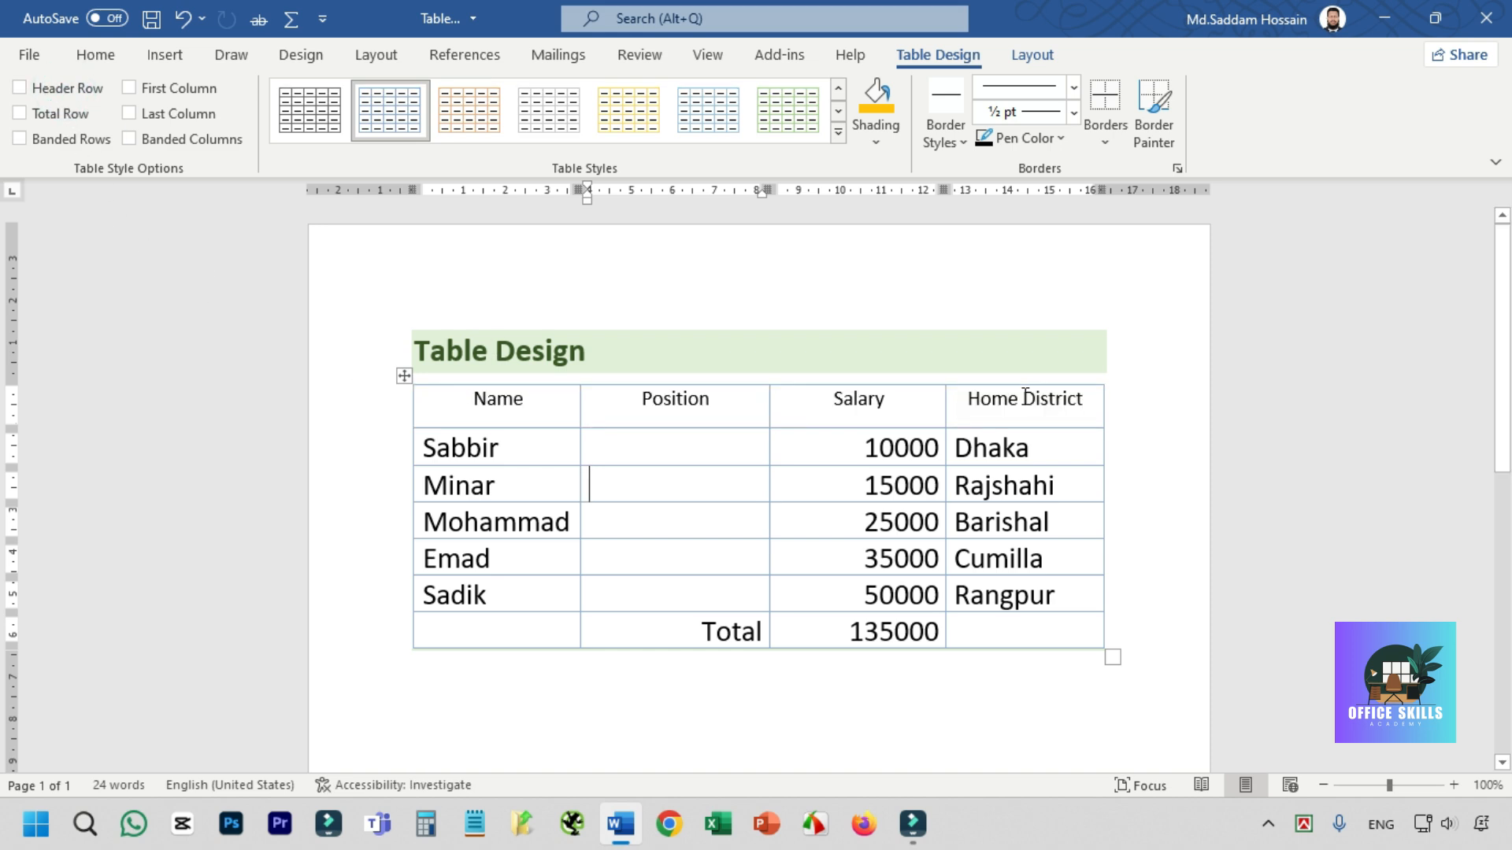
drag(479, 403, 1032, 403)
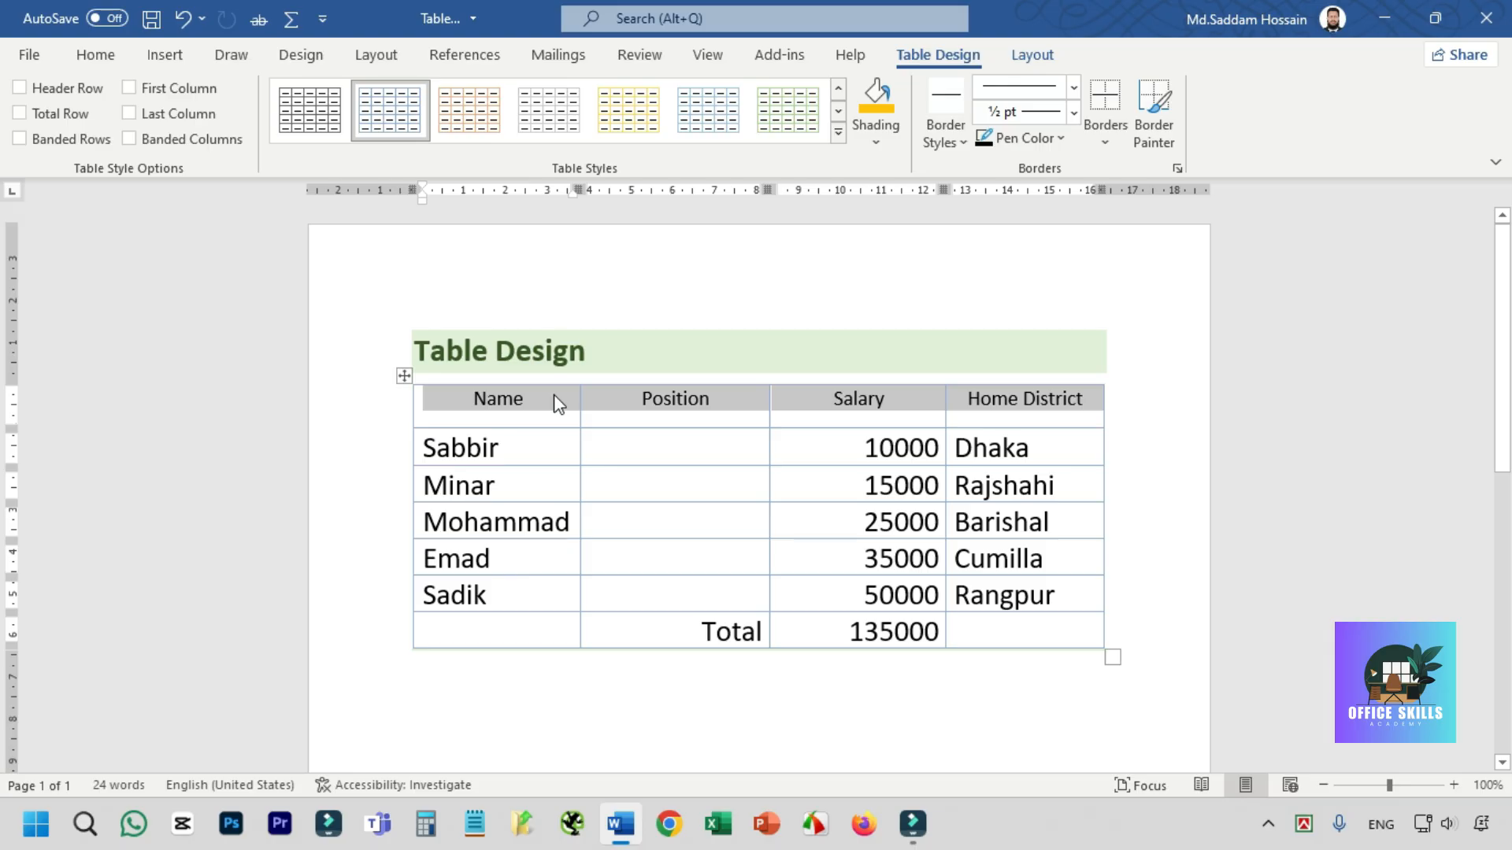
click(69, 89)
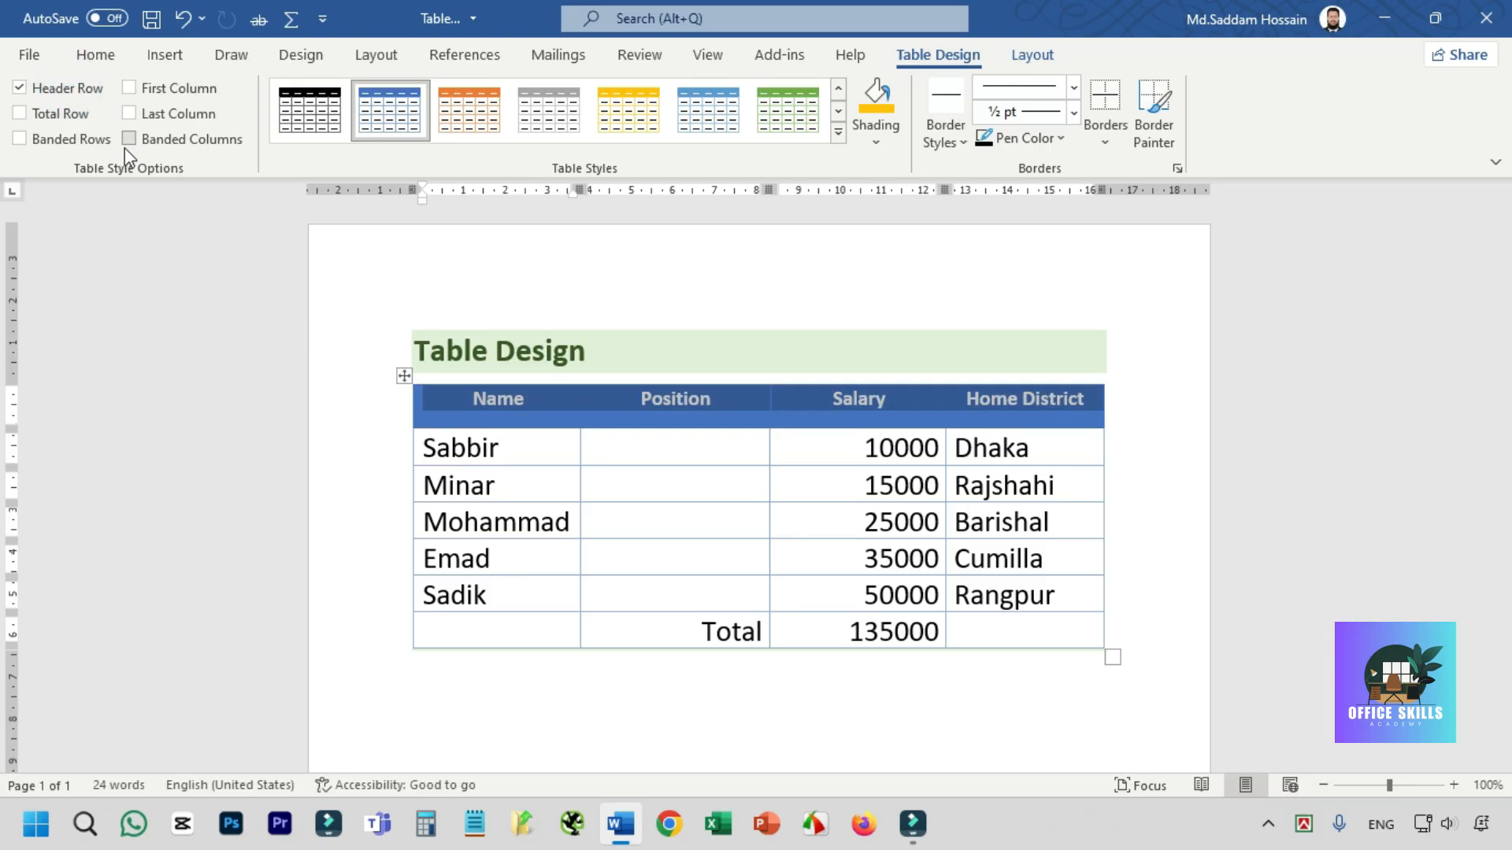
- Enable the Total Row option and apply the light blue shaded style from the fifth row of Grid Tables
click(62, 114)
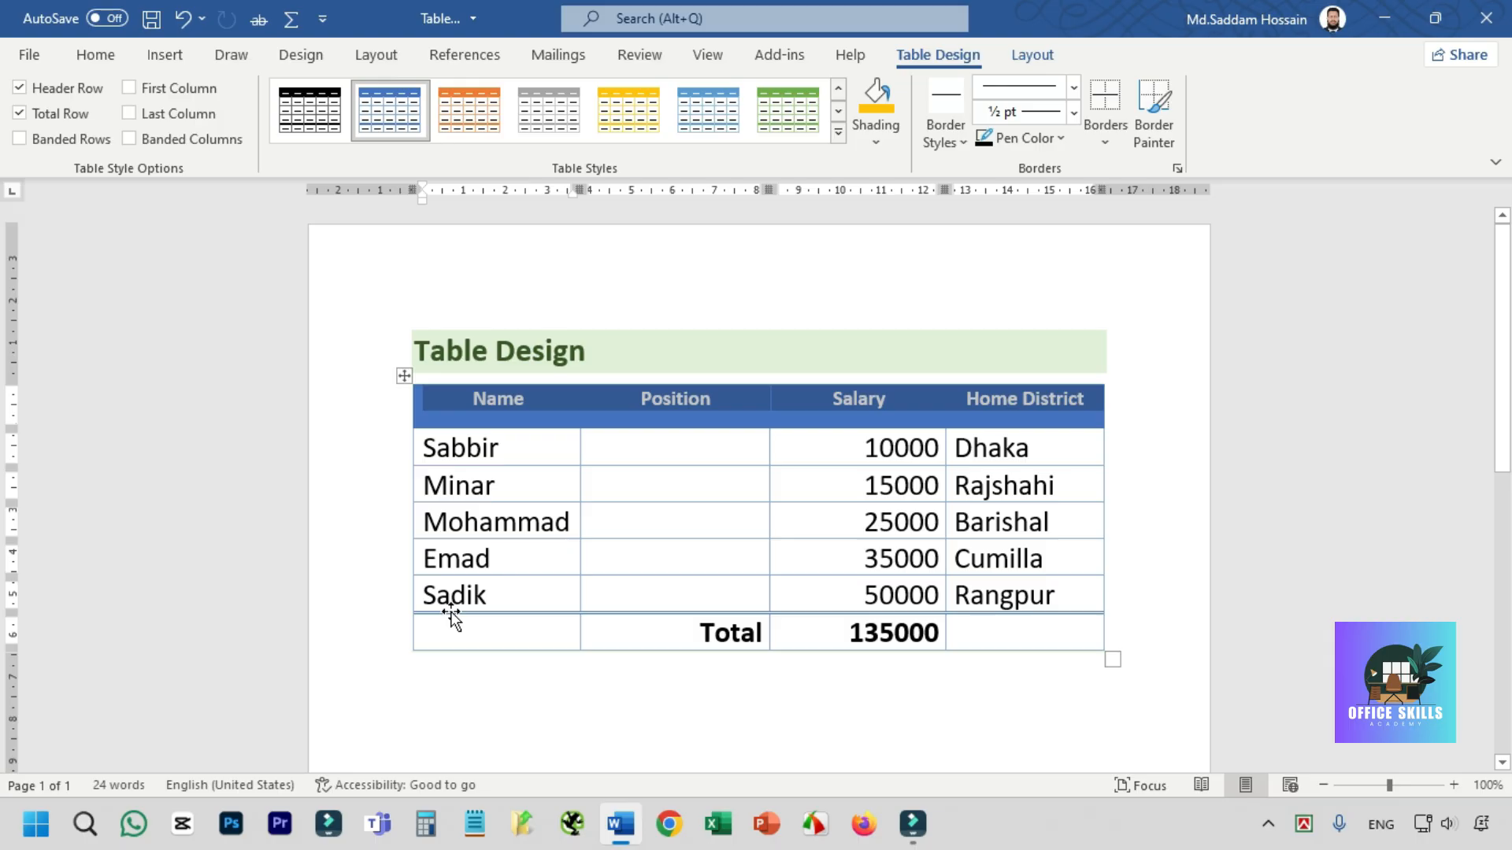
click(839, 112)
click(839, 130)
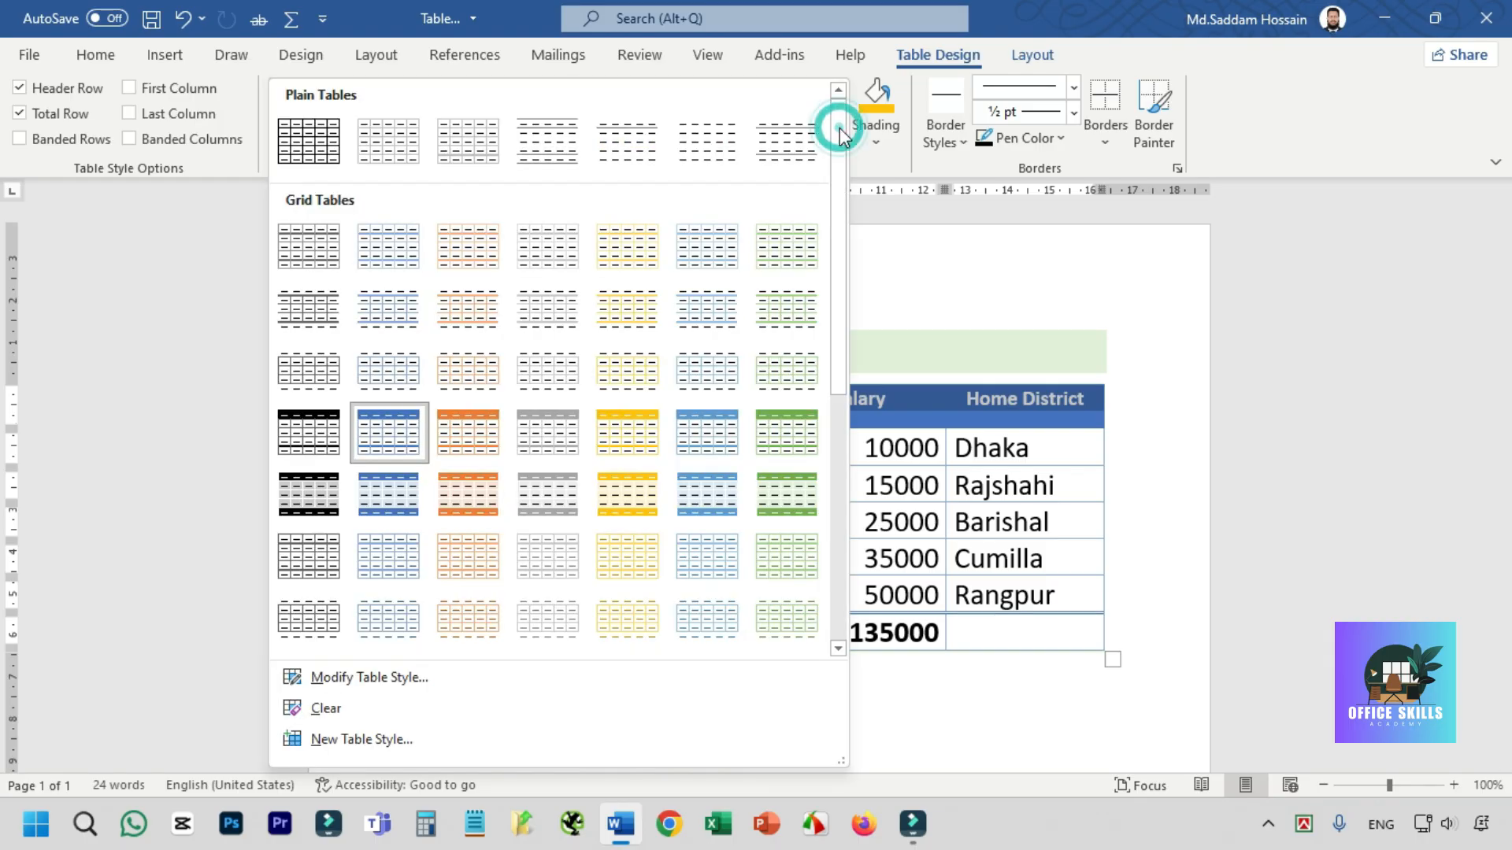
click(701, 493)
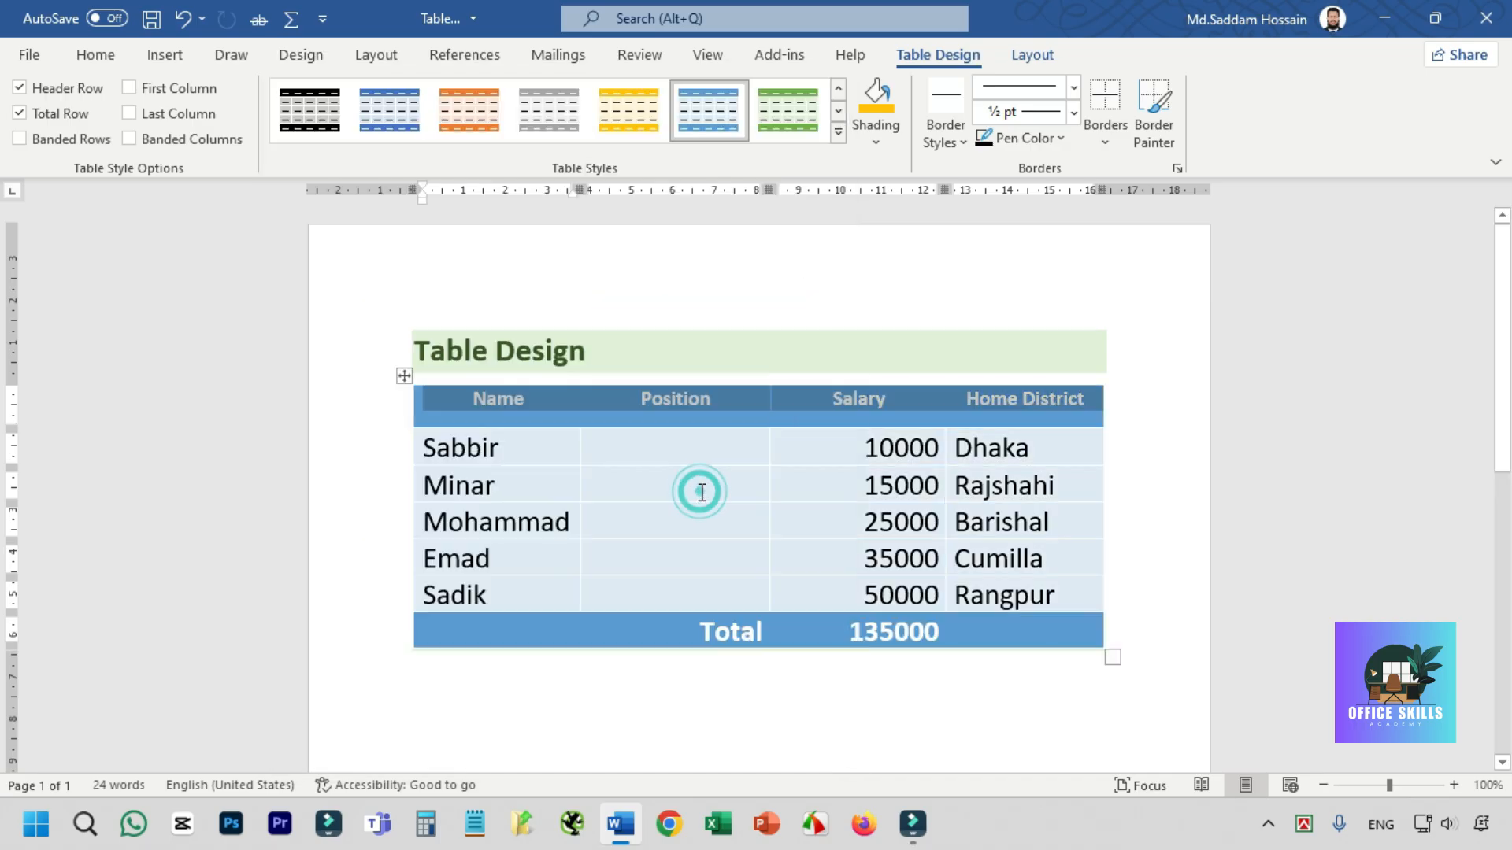
click(705, 123)
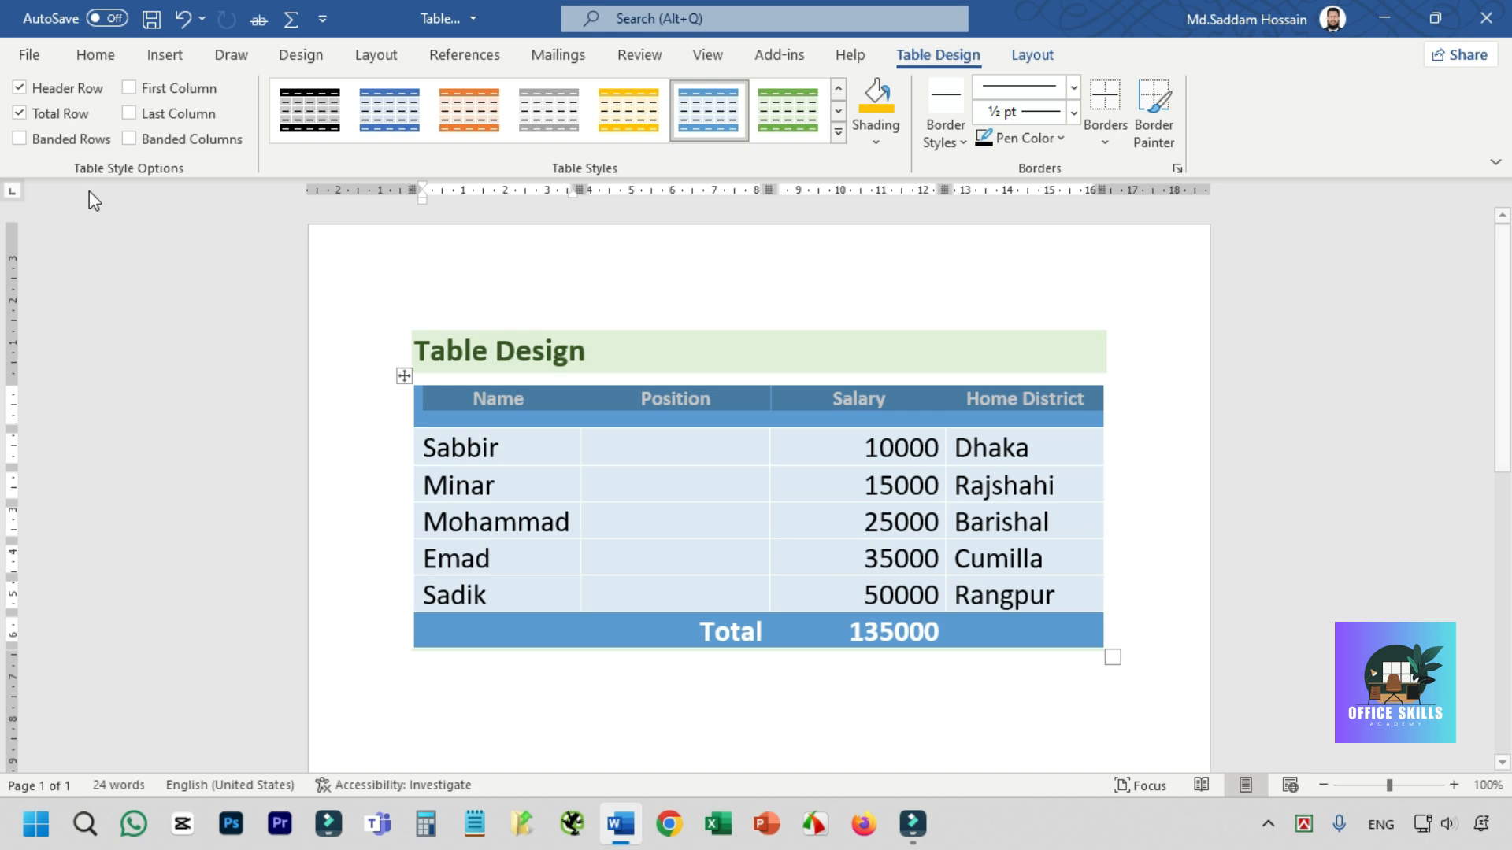
- Turn the Total Row option off, select the table's last row, and turn the option back on
click(54, 115)
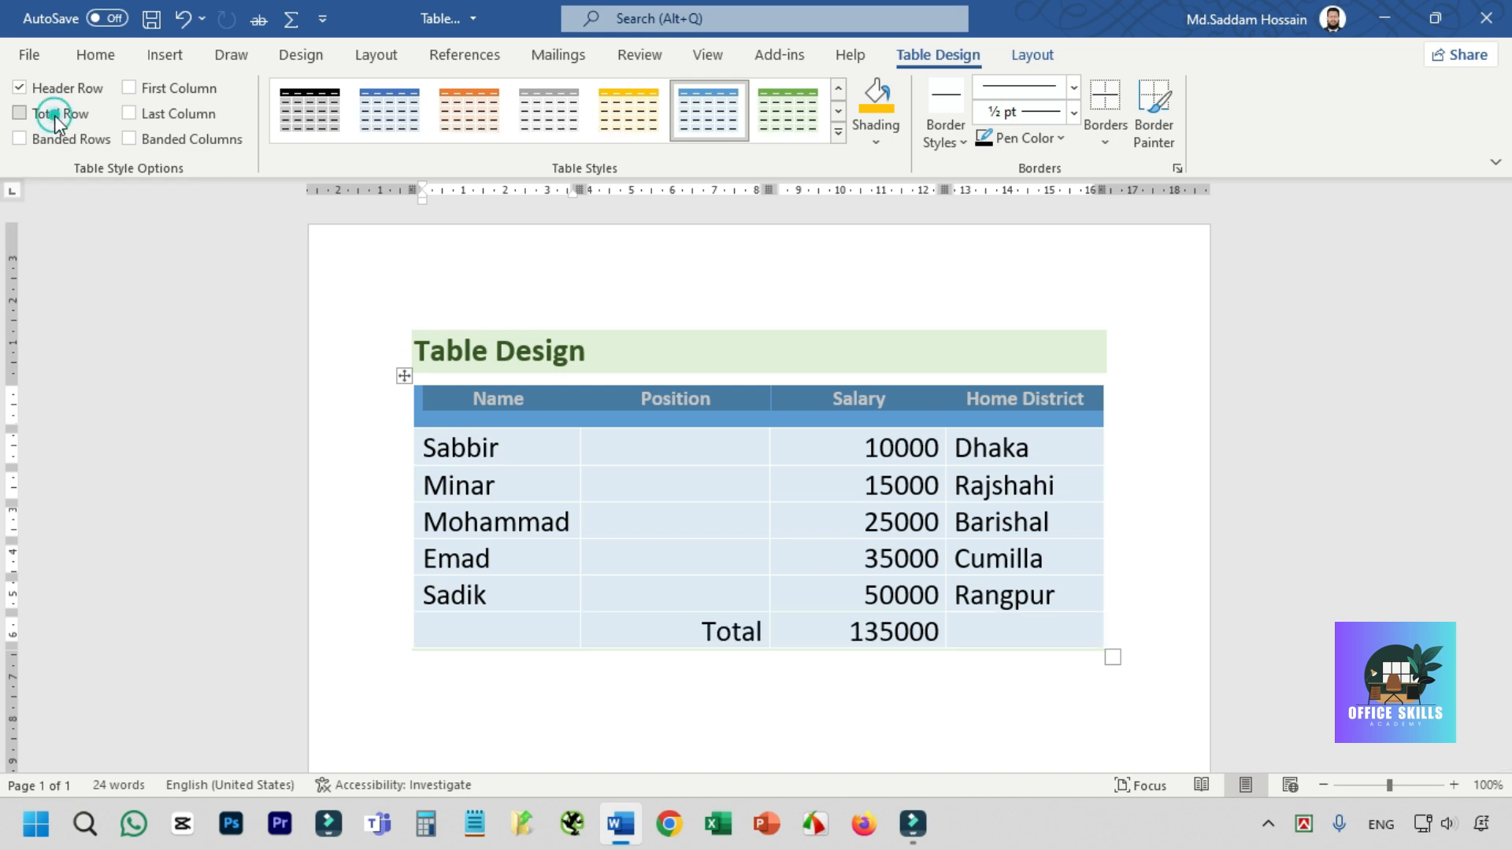
drag(520, 627, 1033, 623)
click(39, 116)
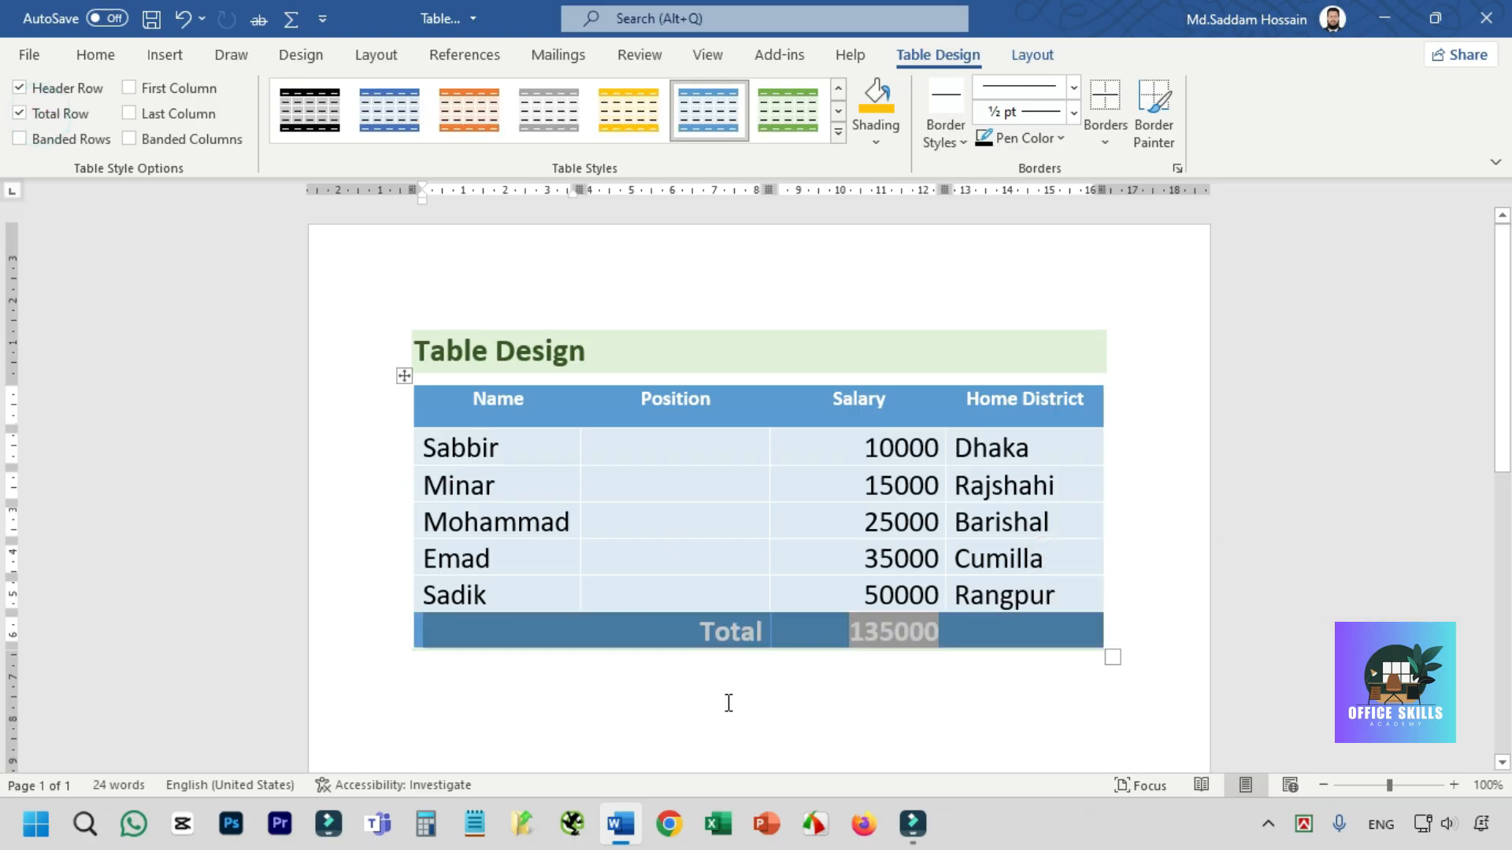
click(848, 595)
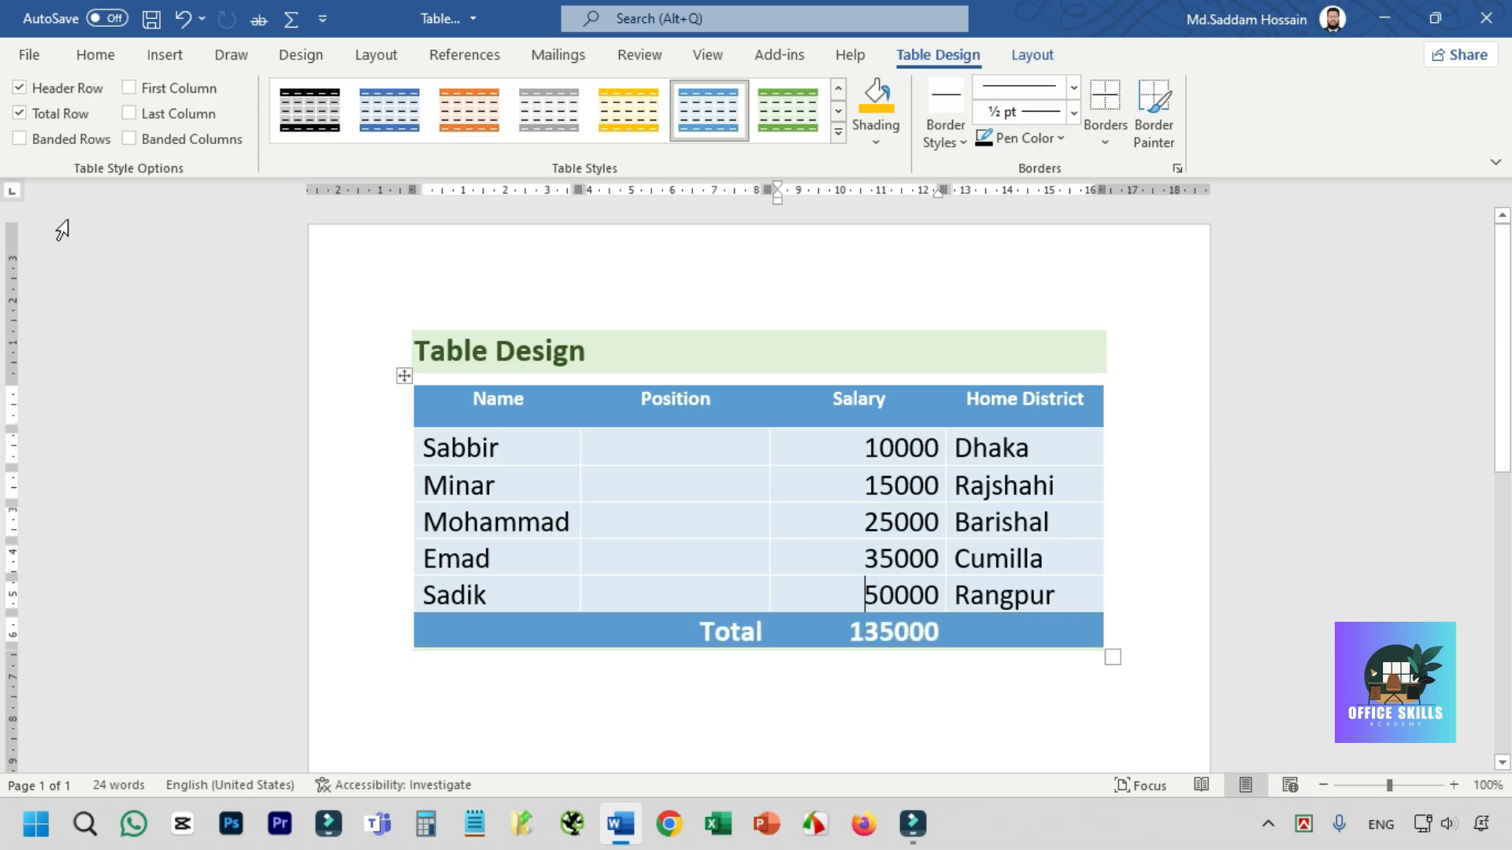
- Try the Banded Rows and Banded Columns options on the table one at a time, switching each off again
click(19, 139)
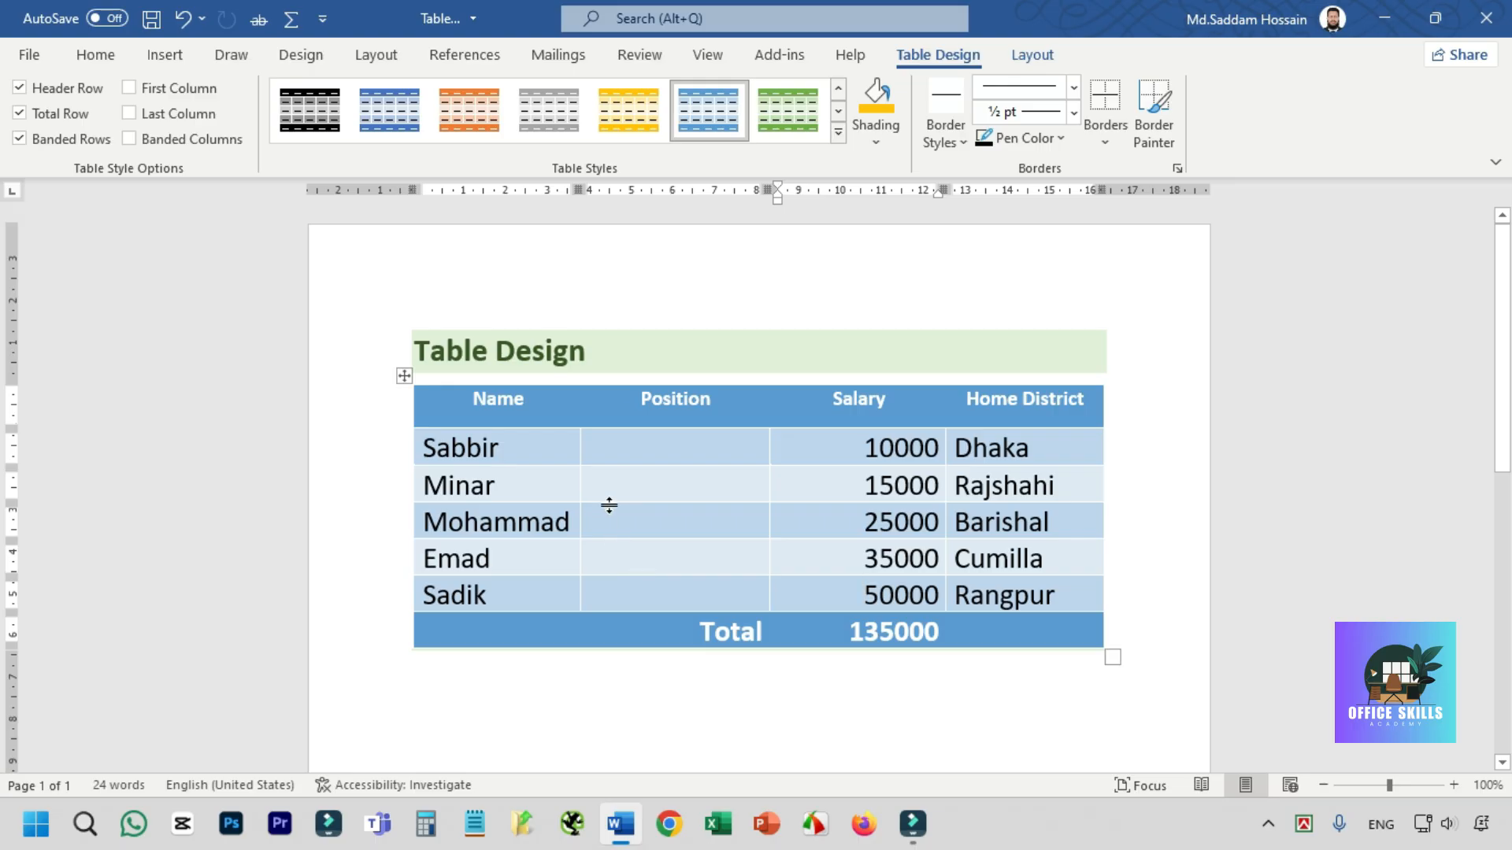
click(75, 140)
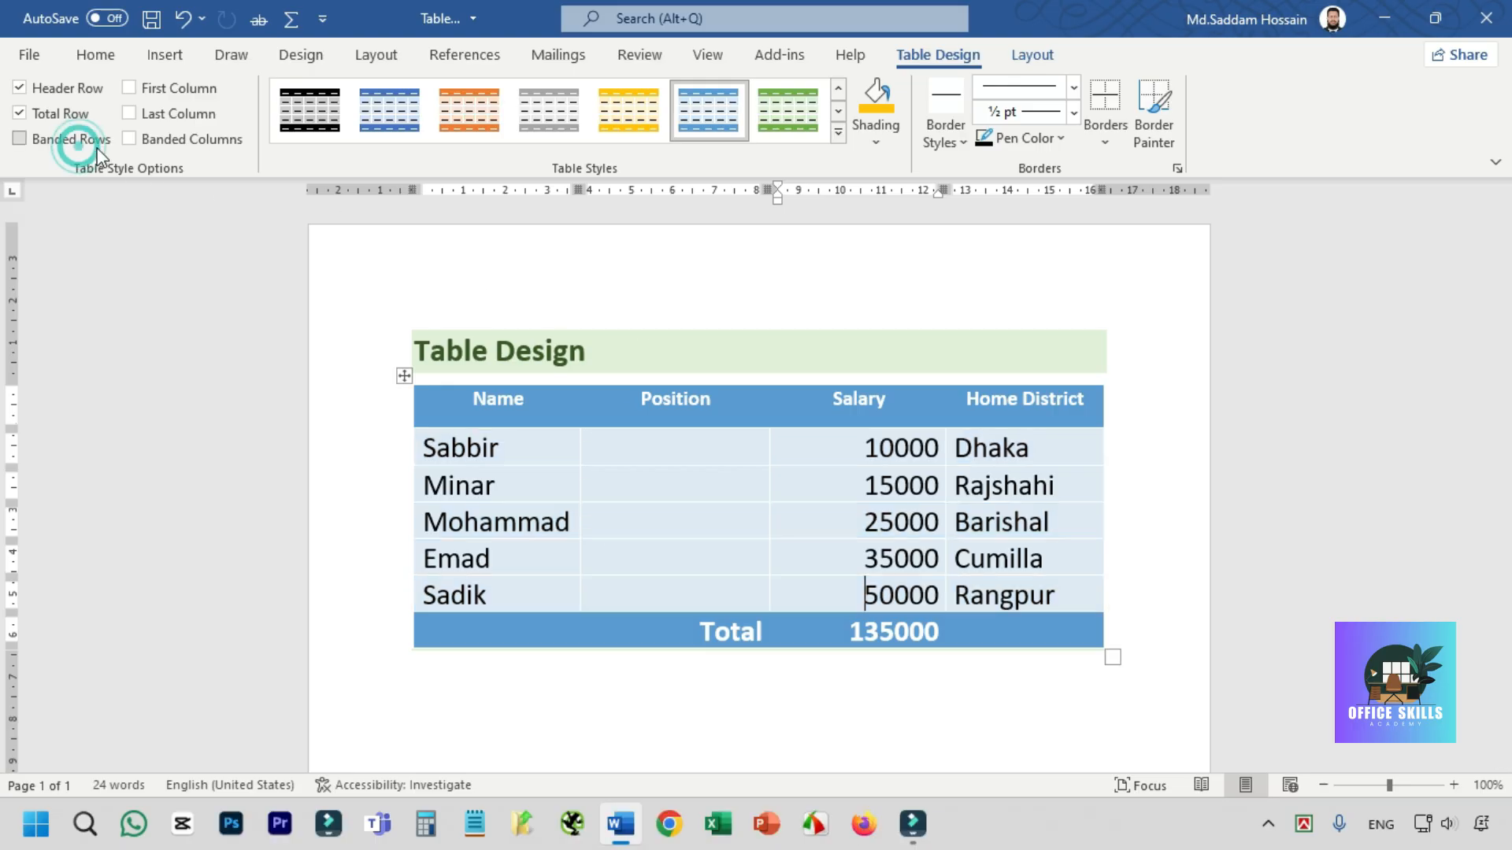
click(162, 141)
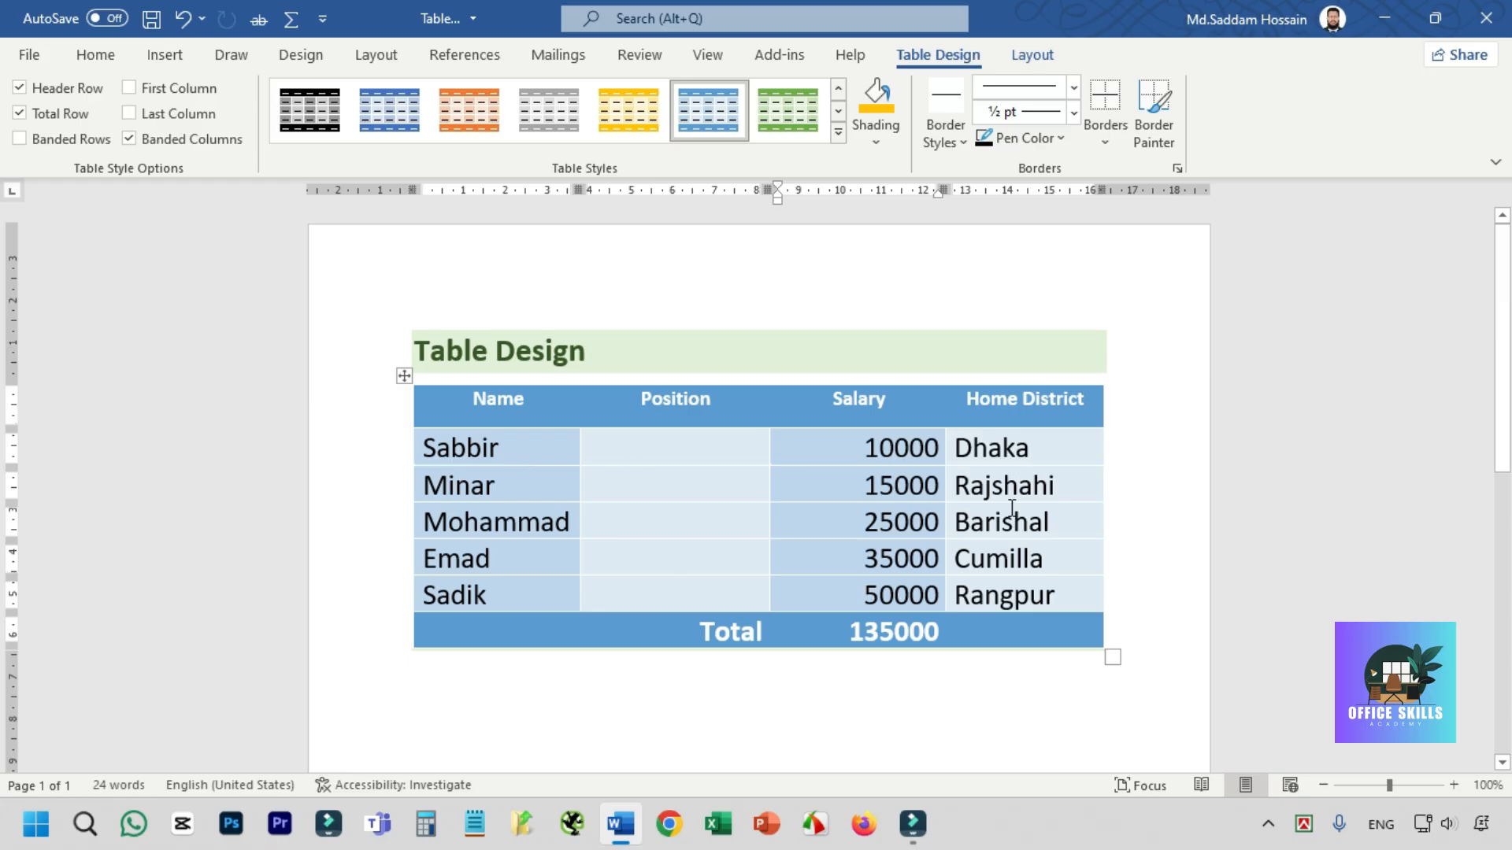
click(182, 140)
- Enable the First Column option to give the Name column special formatting
click(177, 89)
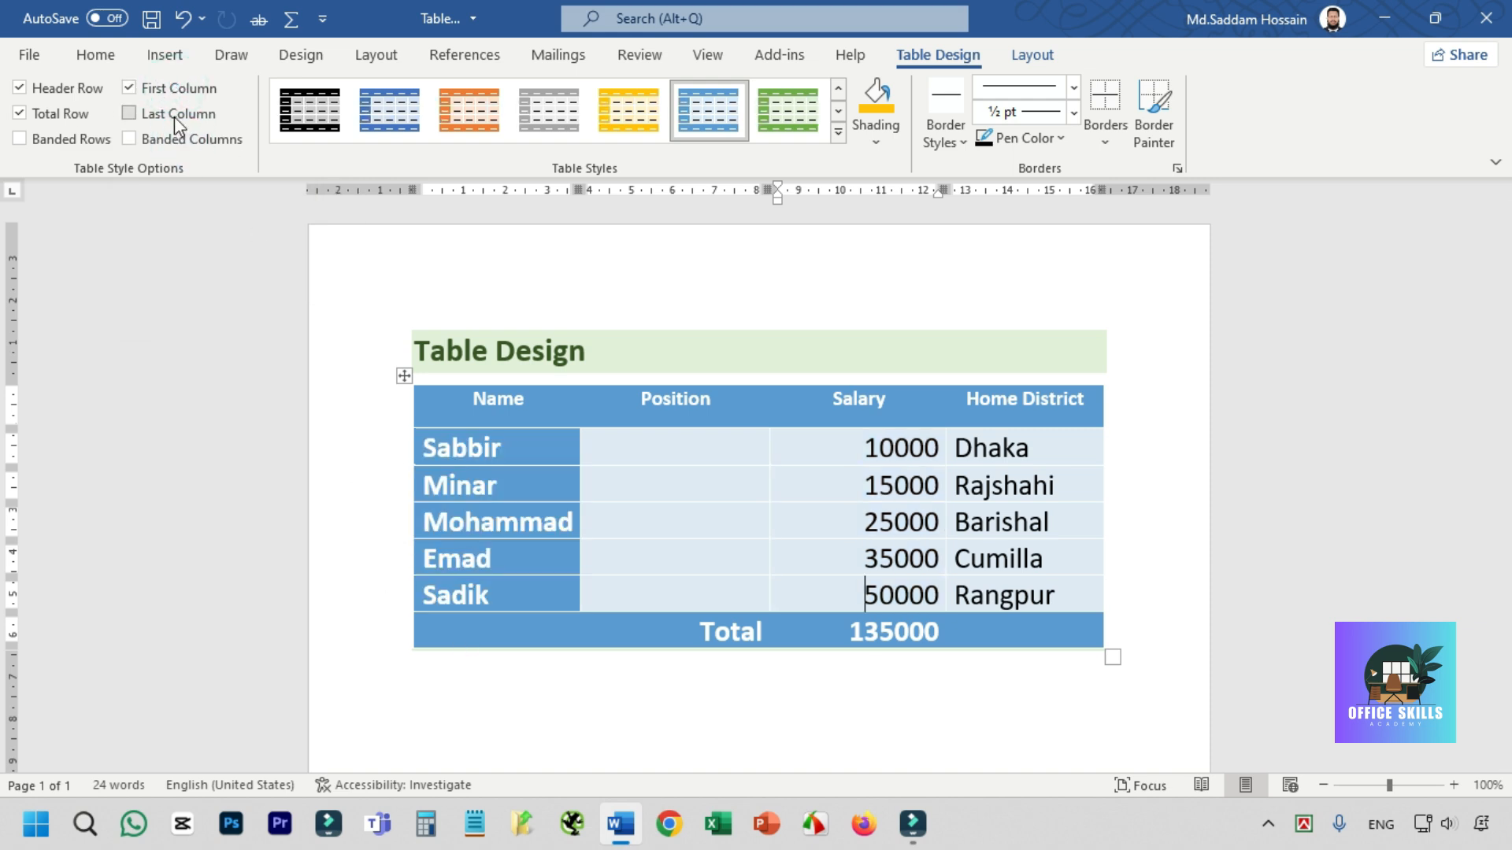
- Try the Last Column option on the table, then turn off both Last Column and First Column
click(174, 115)
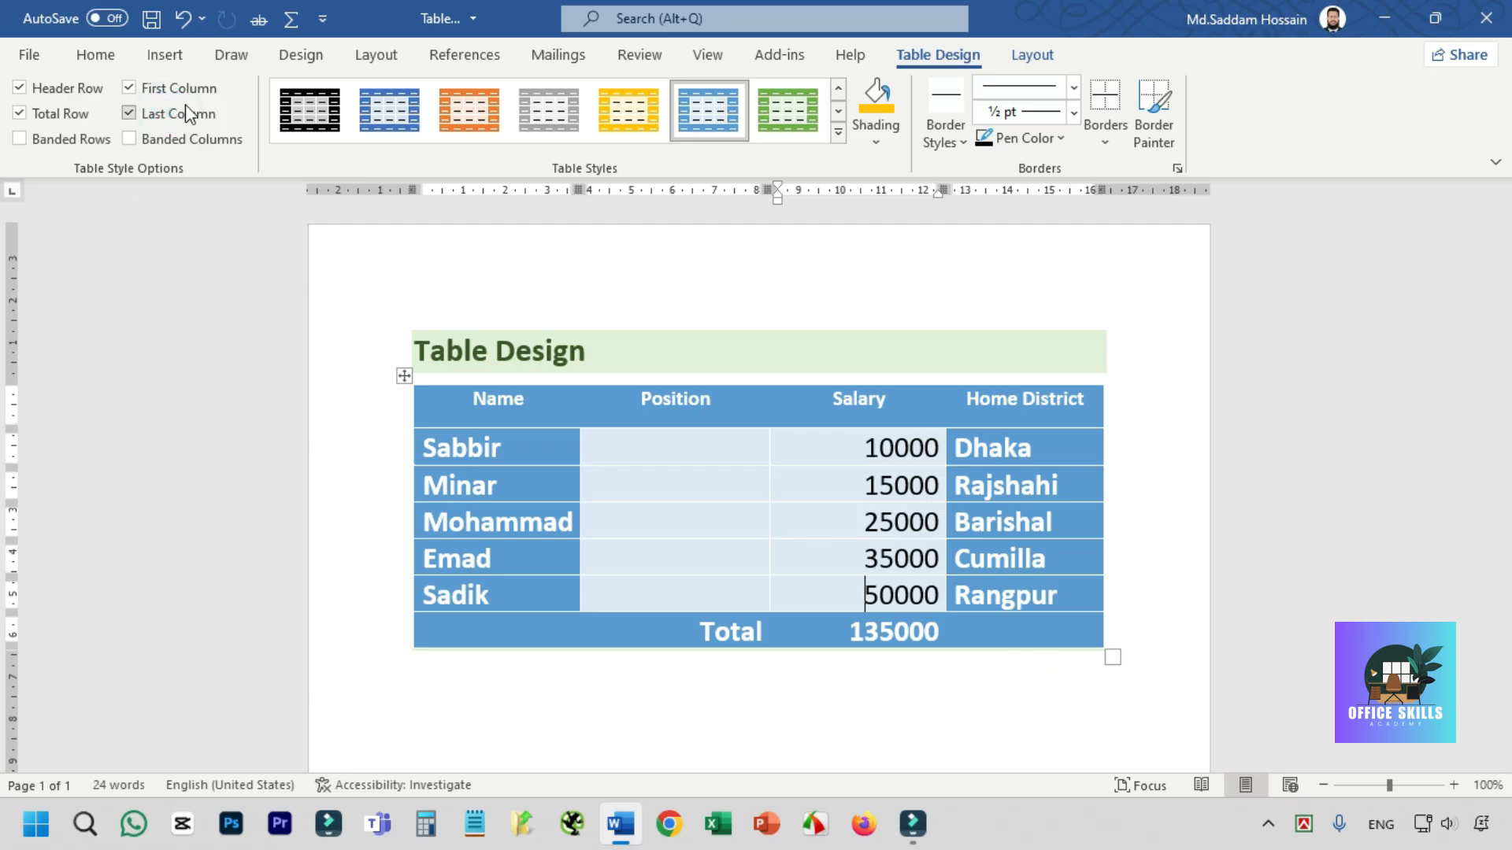
click(175, 113)
click(172, 89)
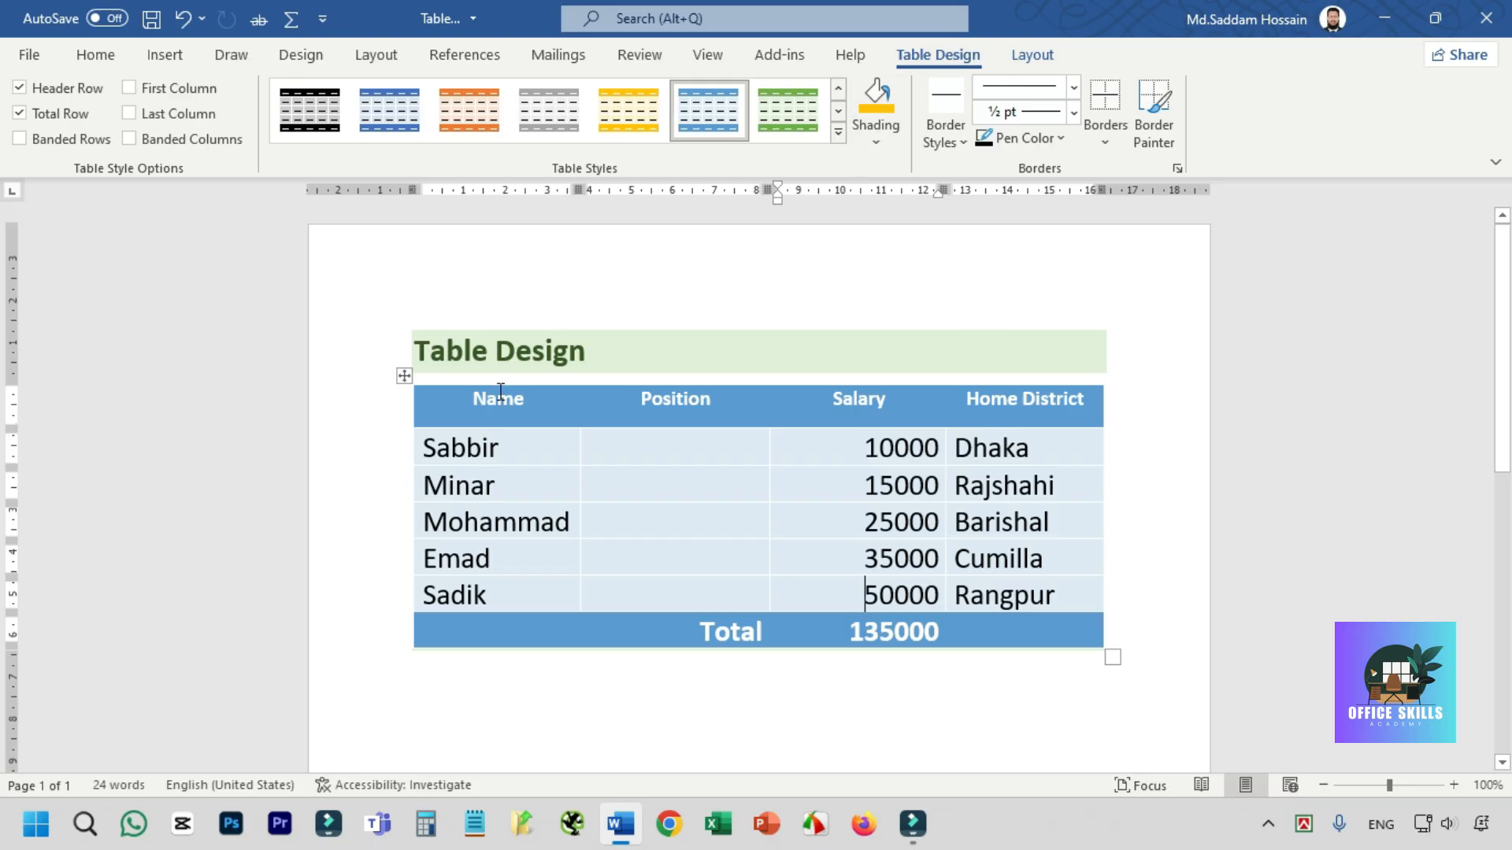
- Apply the plain black-bordered grid style without shading to the whole table
click(404, 376)
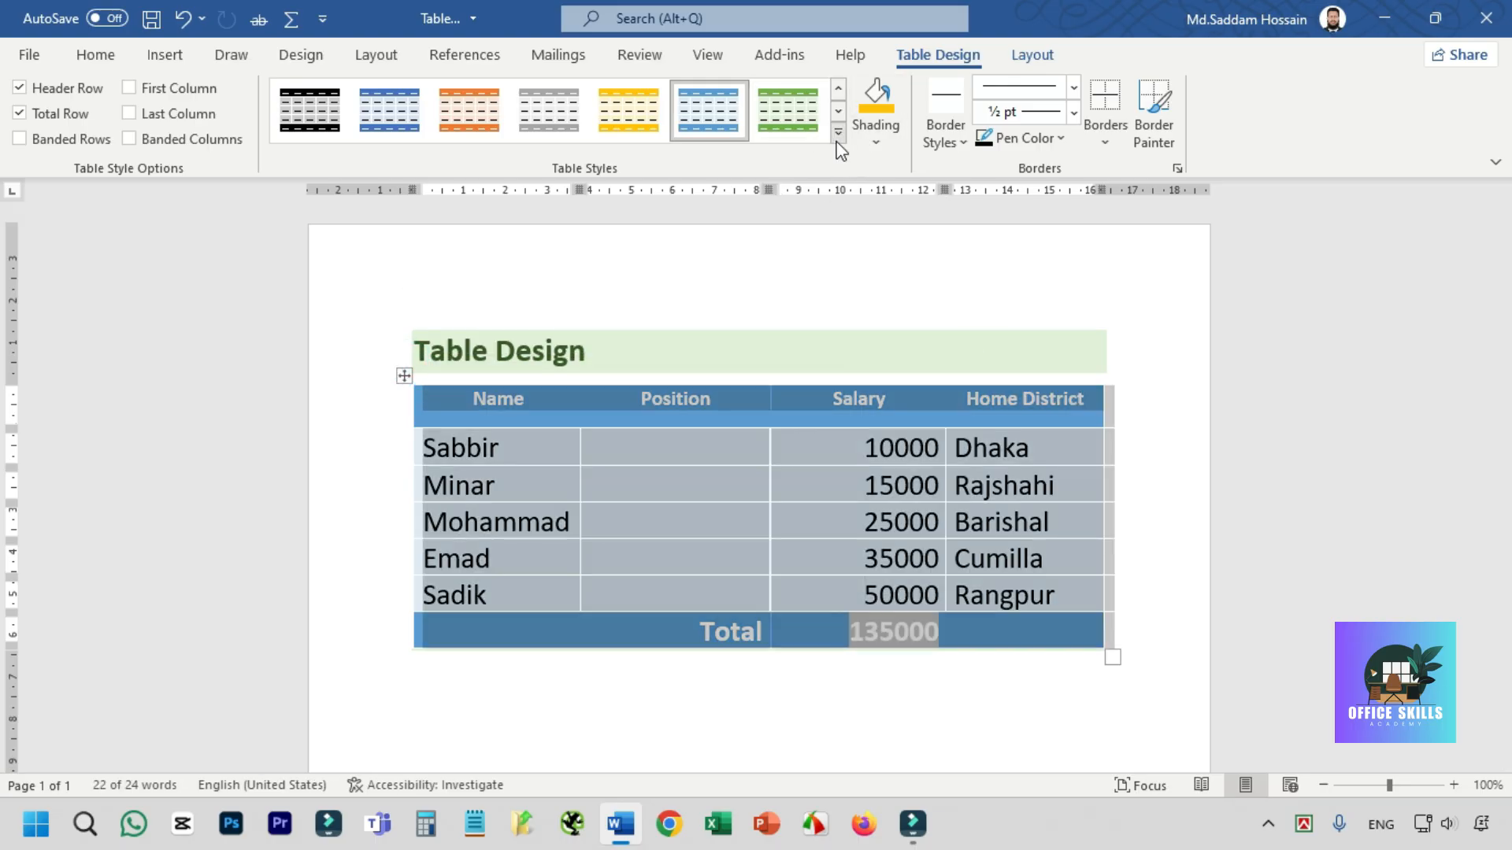
click(839, 132)
click(307, 139)
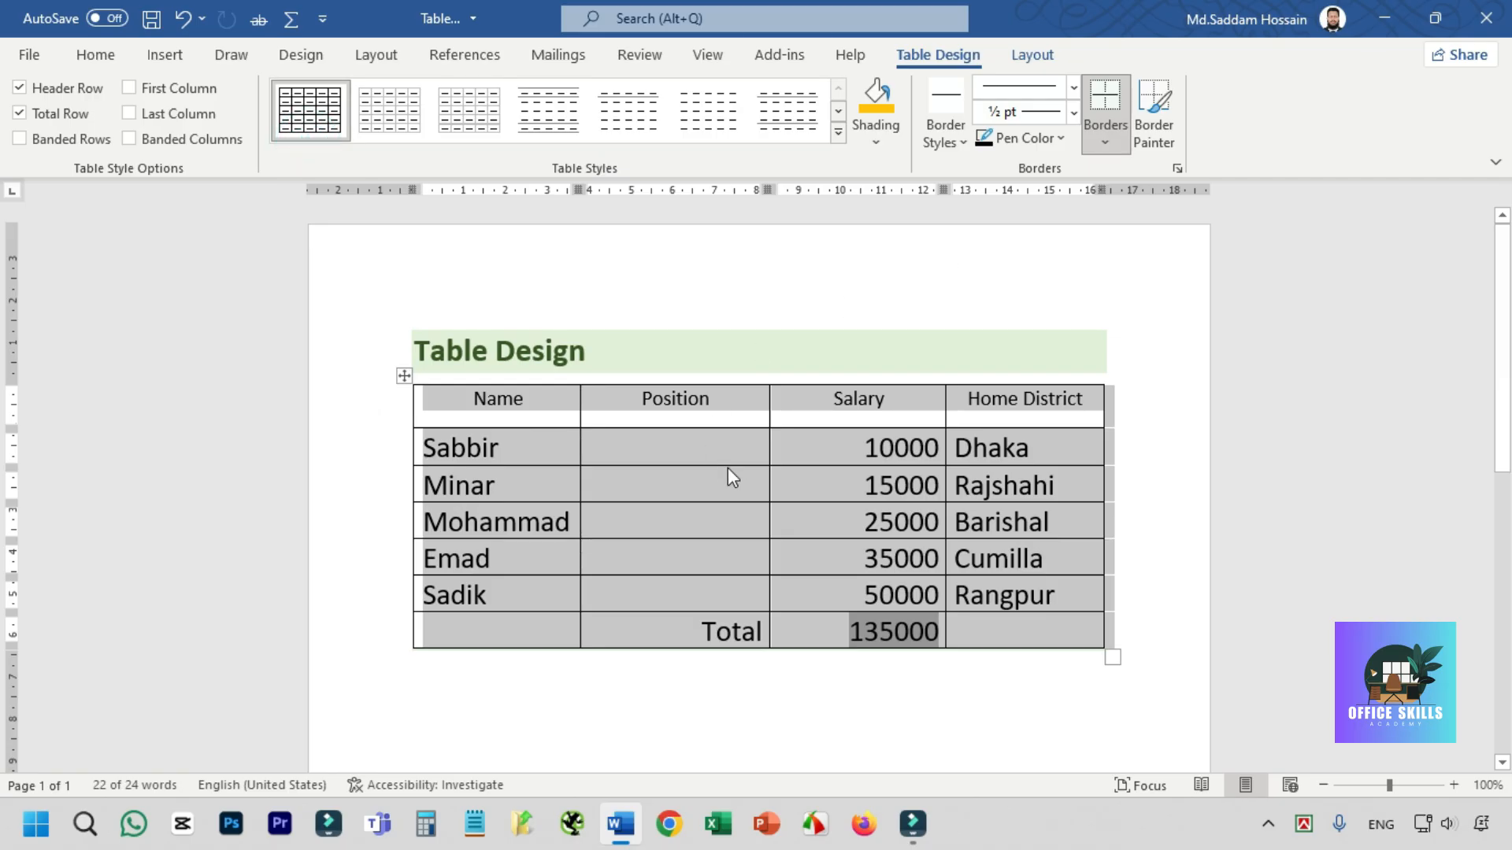
click(638, 451)
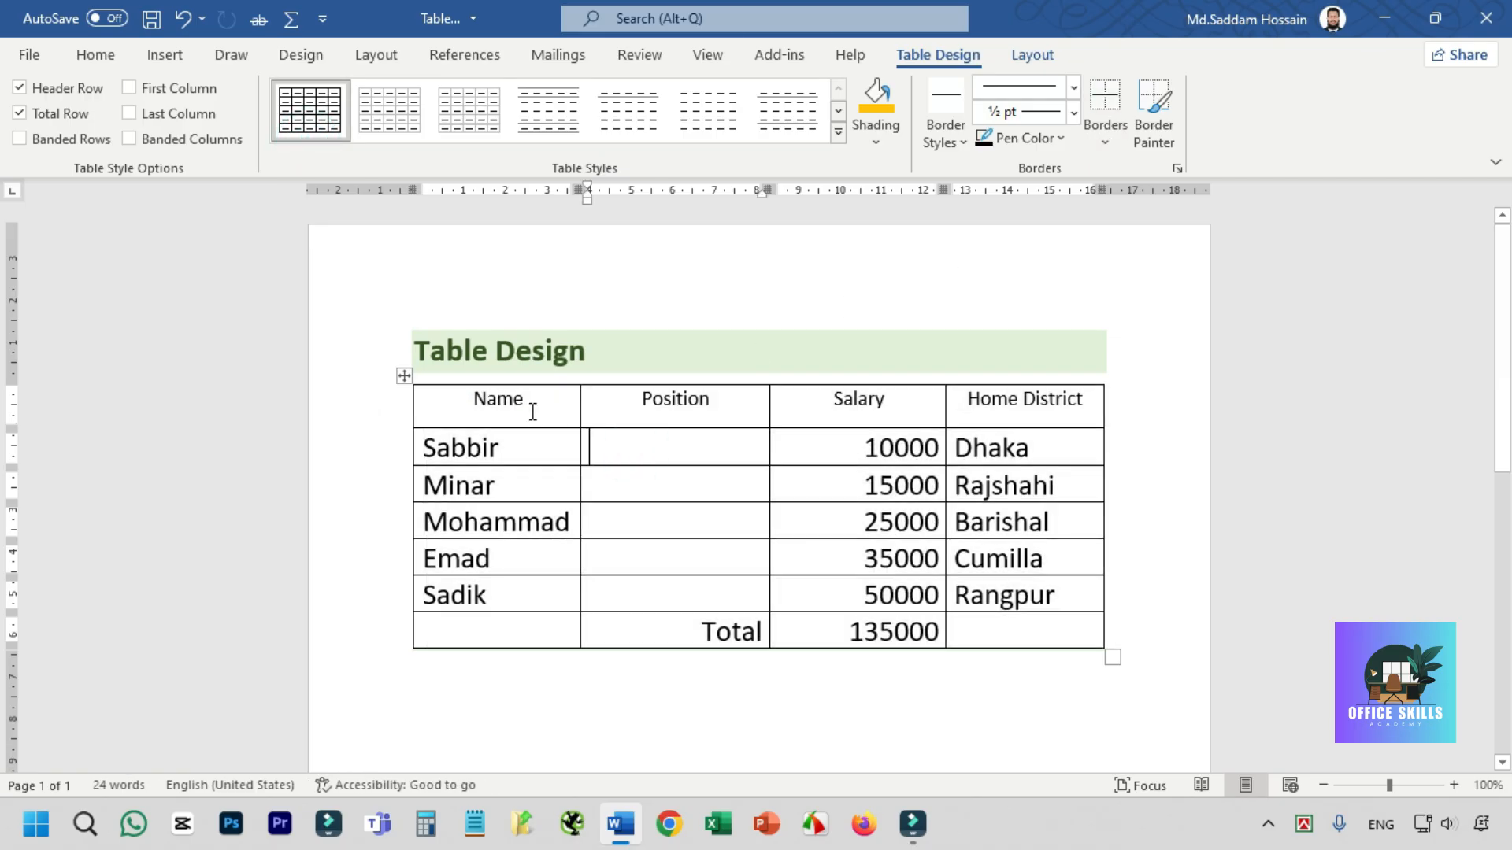
- Shade the whole table with the lightest orange theme color
click(404, 376)
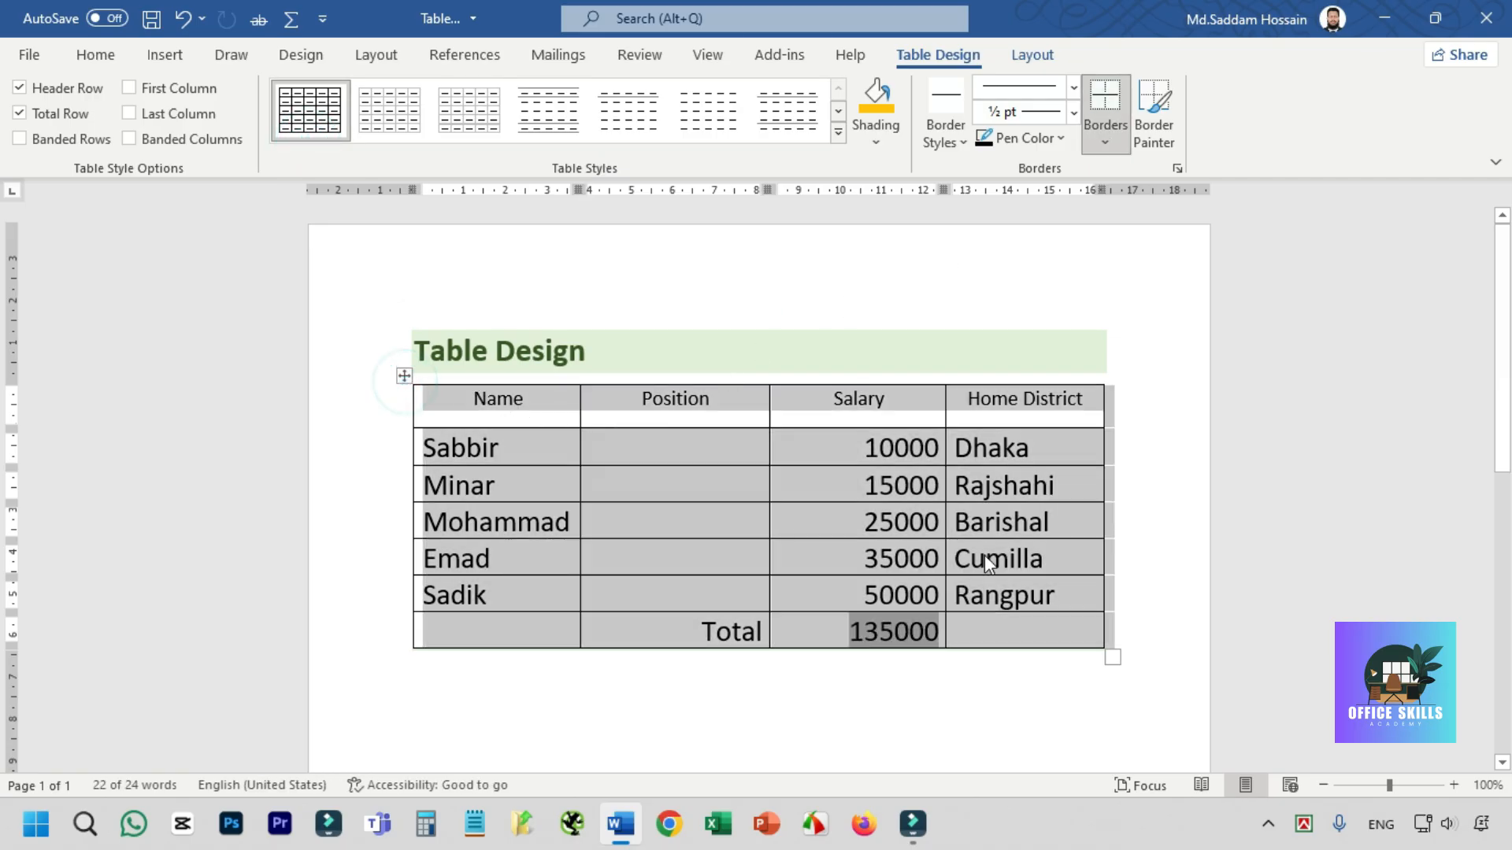
click(876, 142)
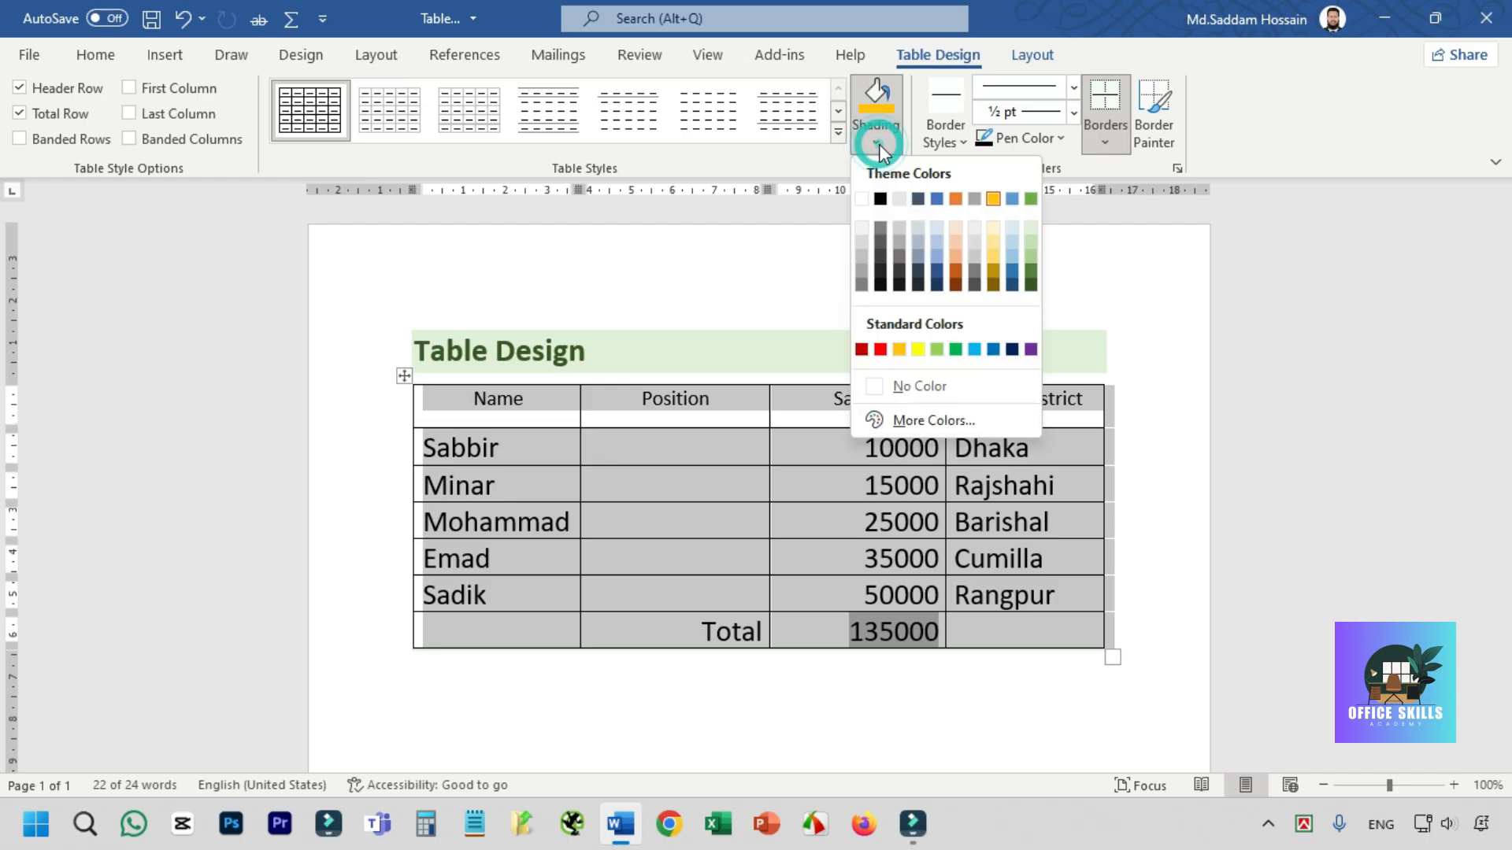
click(957, 228)
click(598, 473)
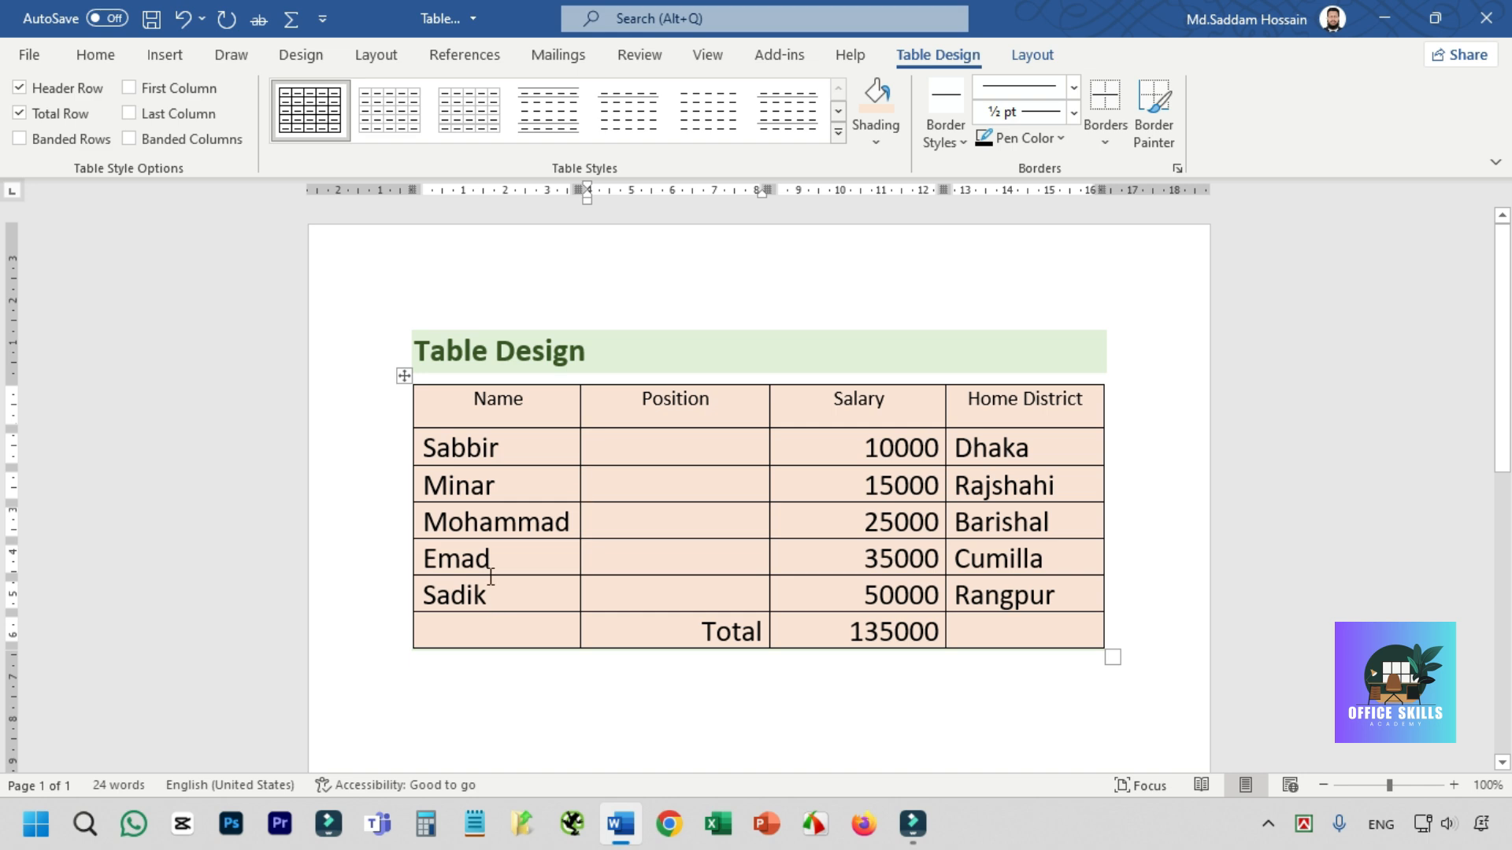
- Shade the header row from Name to Home District with the second-lightest orange theme color
drag(471, 405, 995, 395)
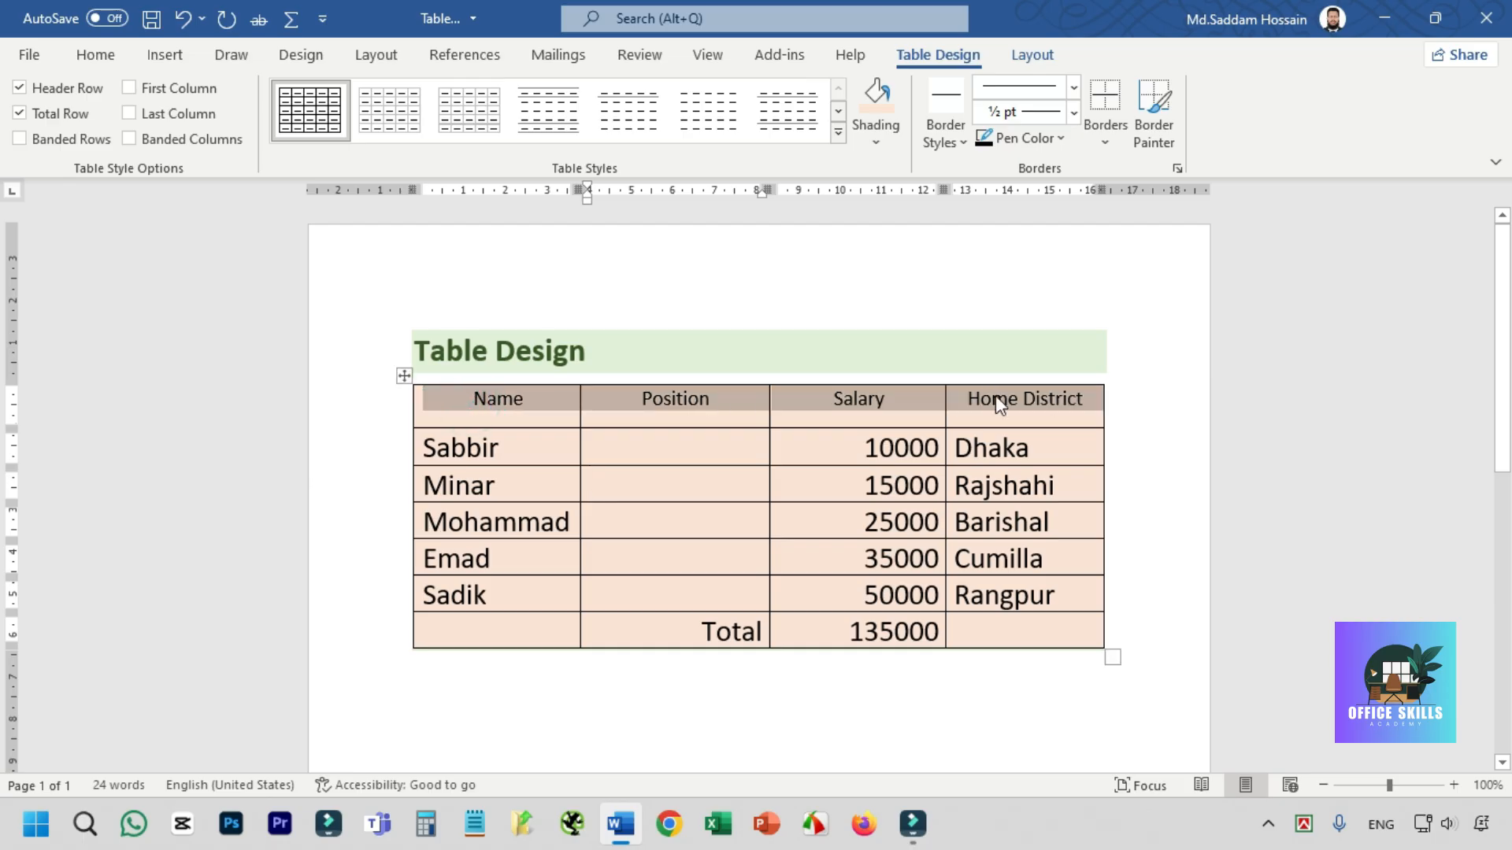
click(875, 137)
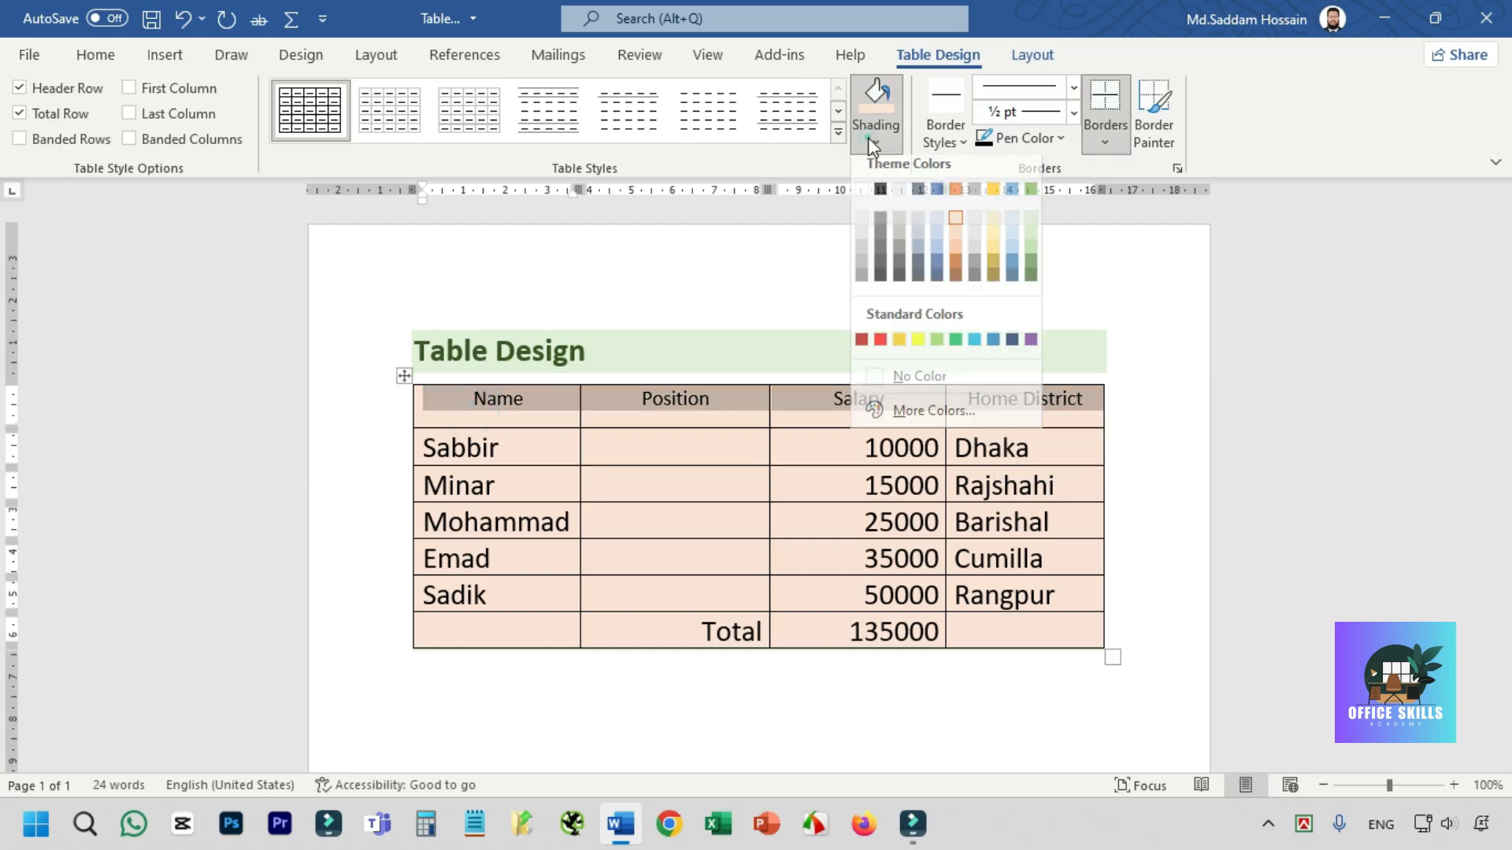
click(955, 241)
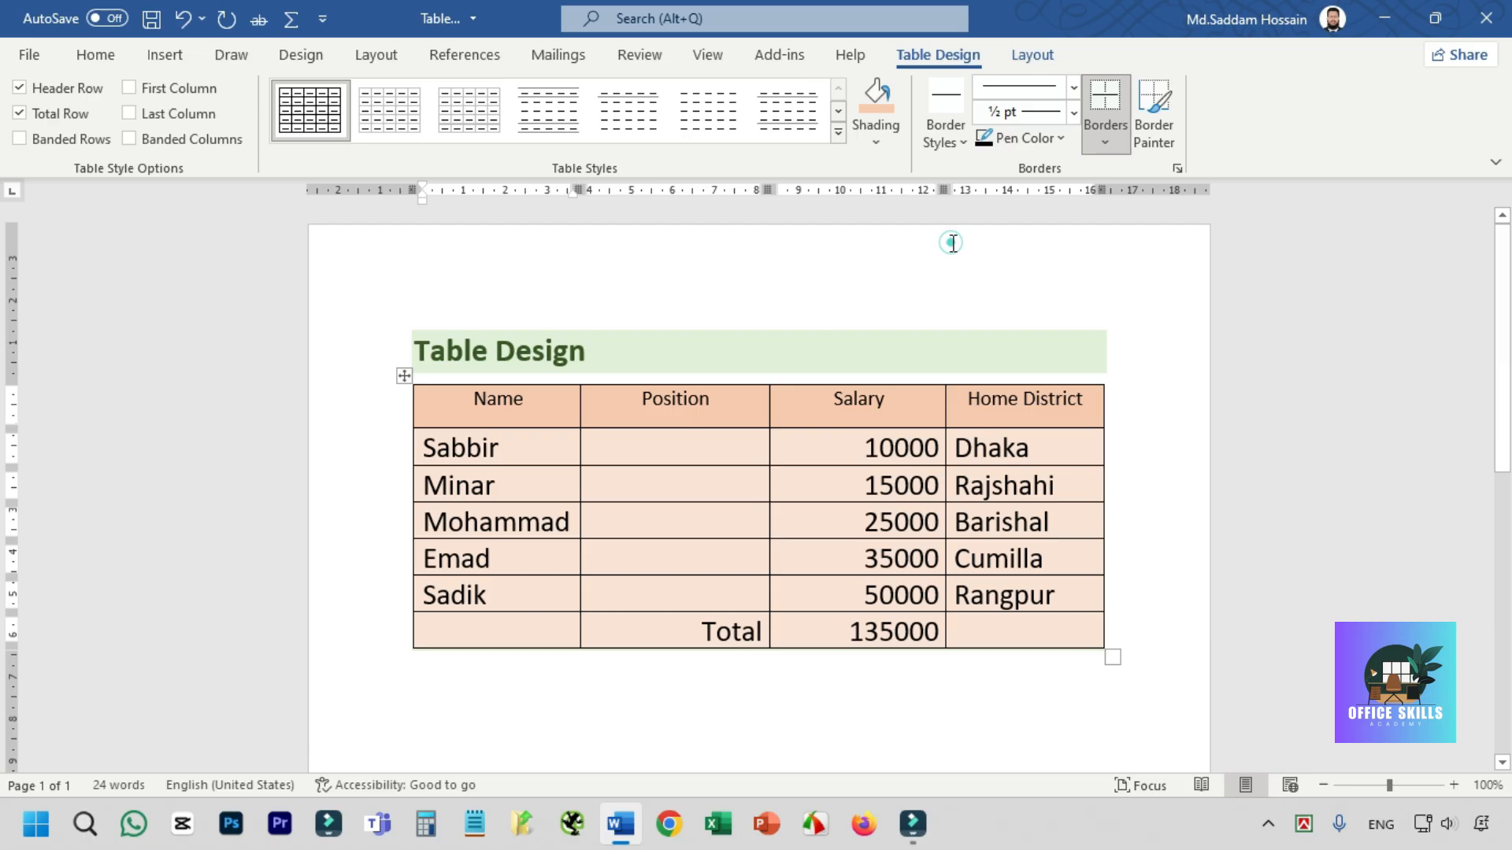
click(756, 489)
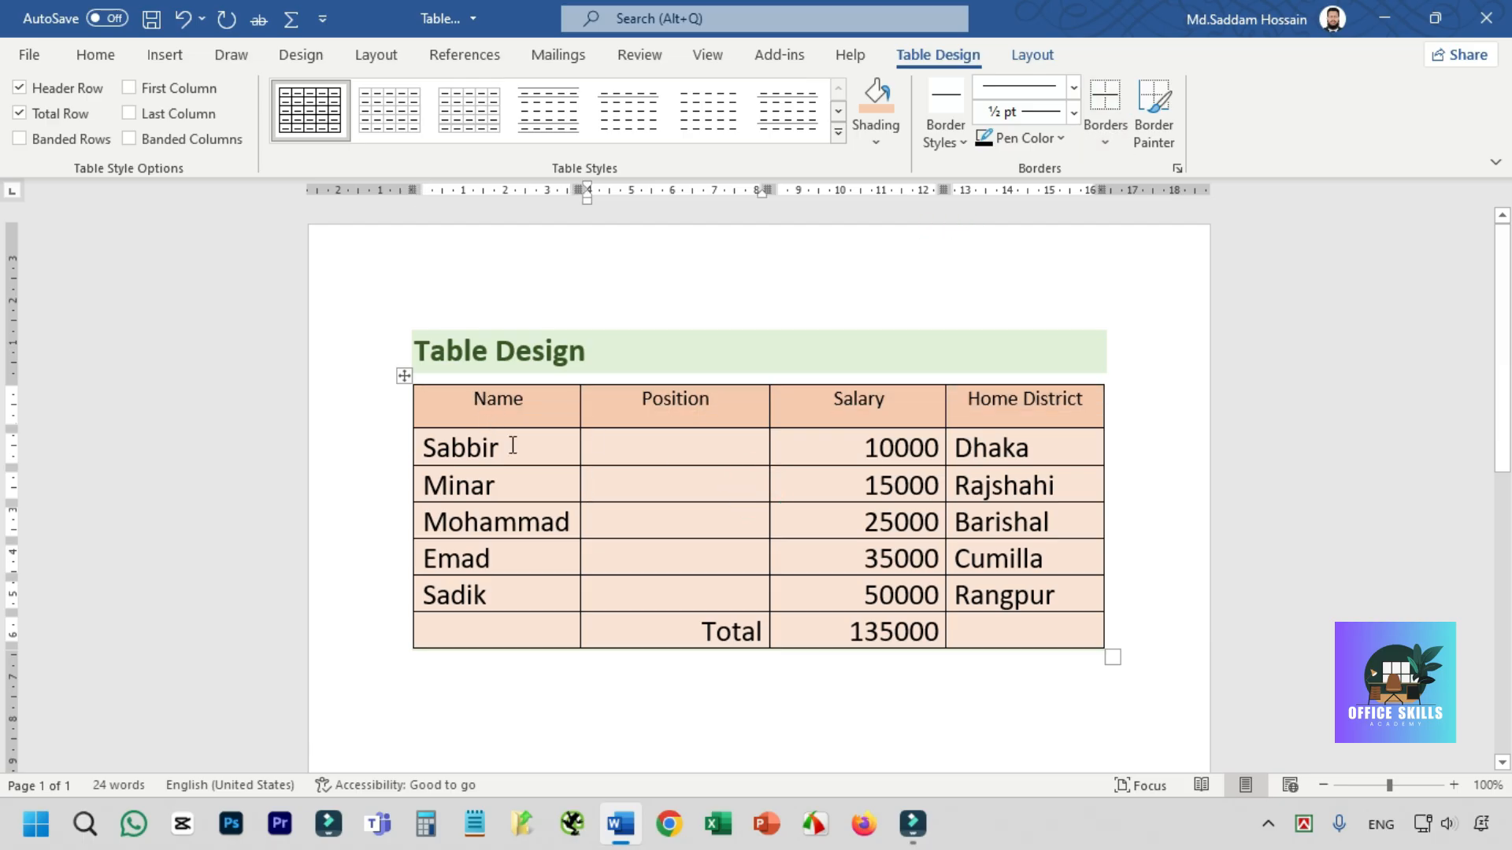
- Shade the five employee cells under the Name header with the second-lightest gold theme color
drag(516, 451, 512, 598)
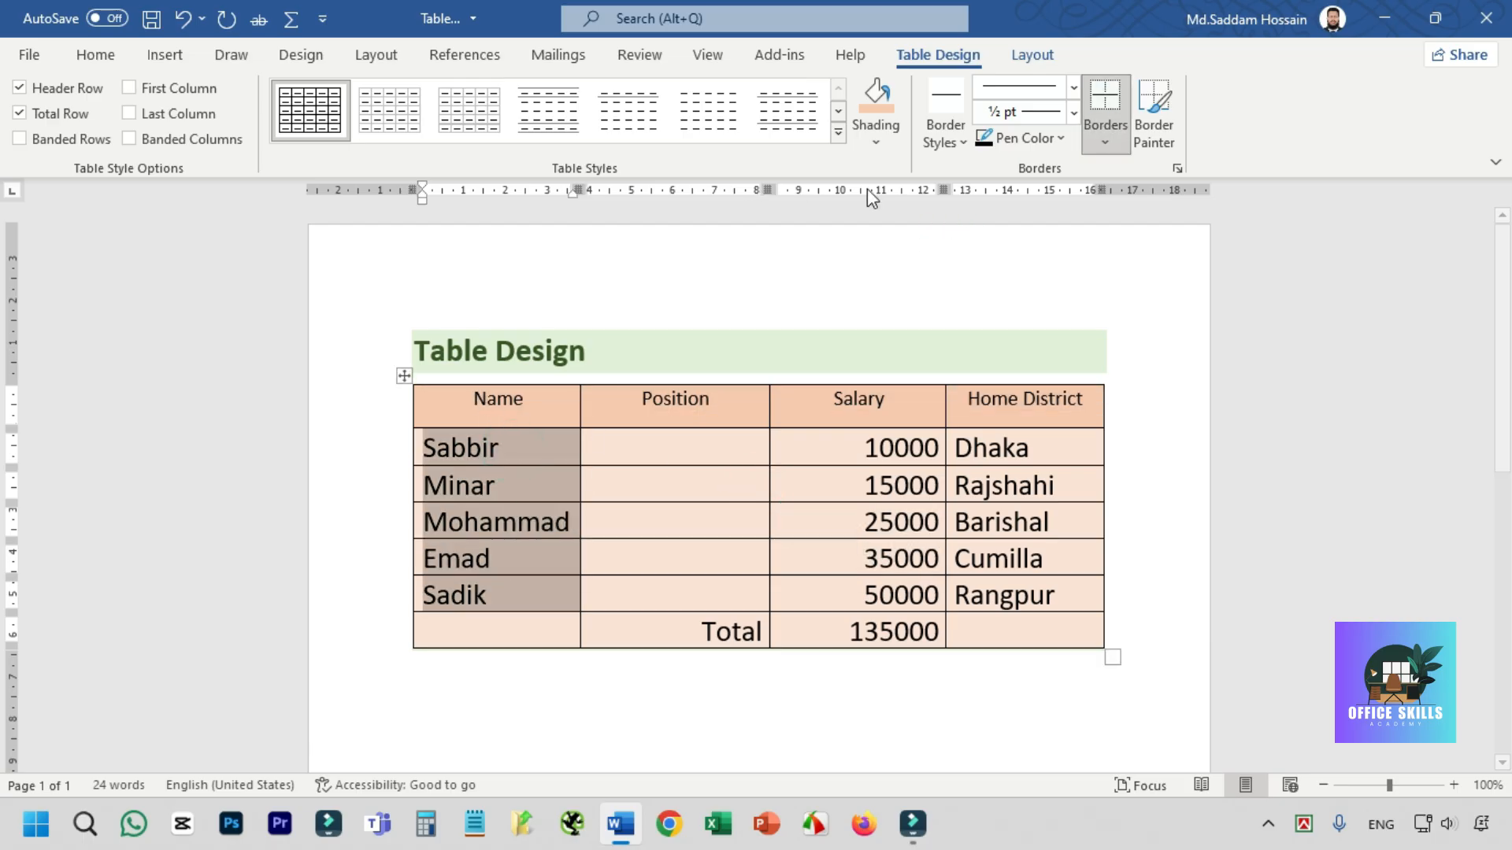
click(876, 145)
click(993, 240)
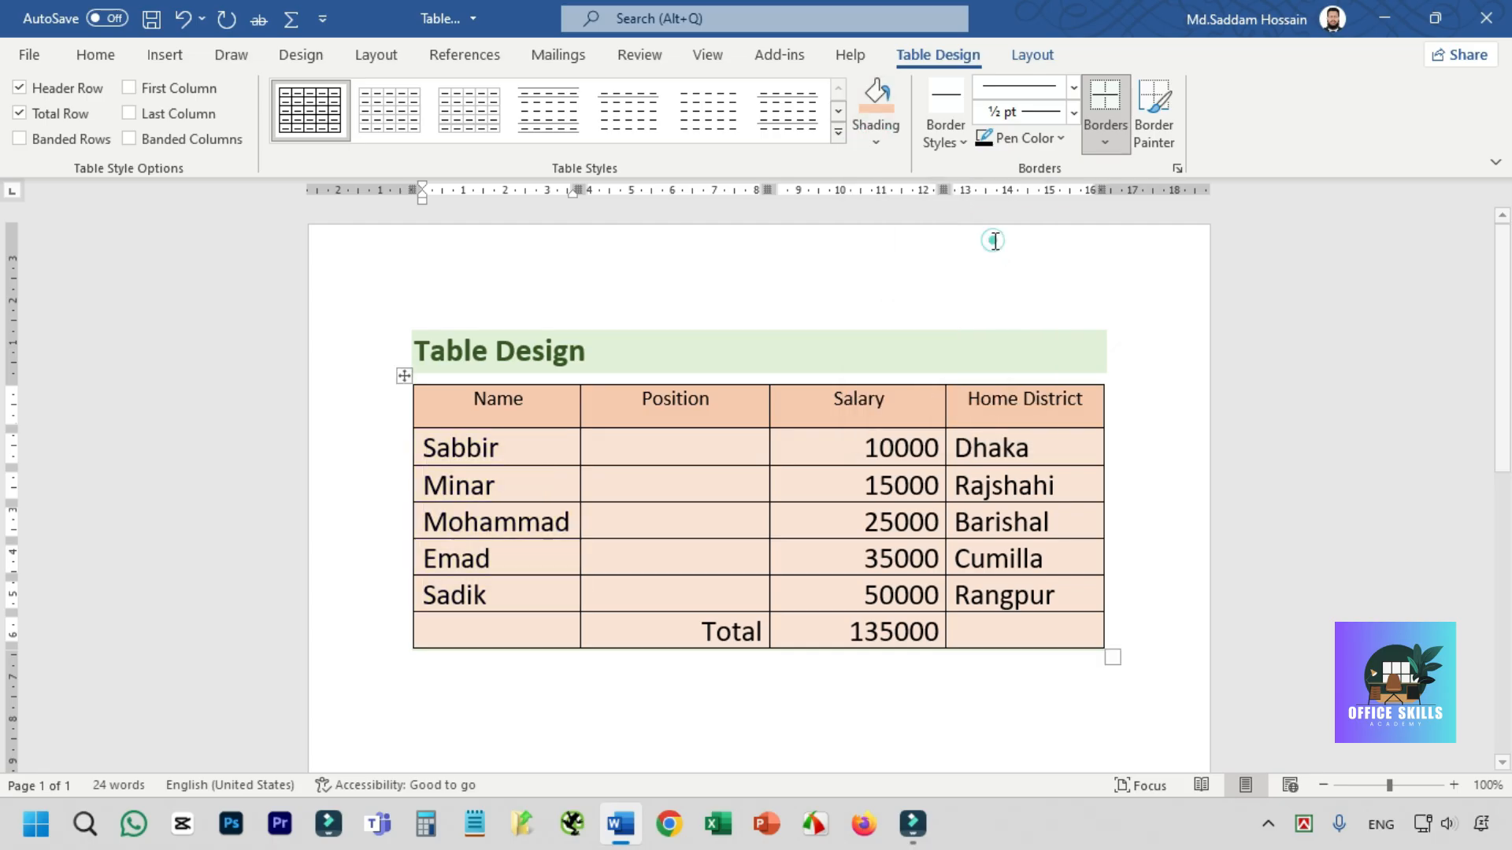
click(701, 542)
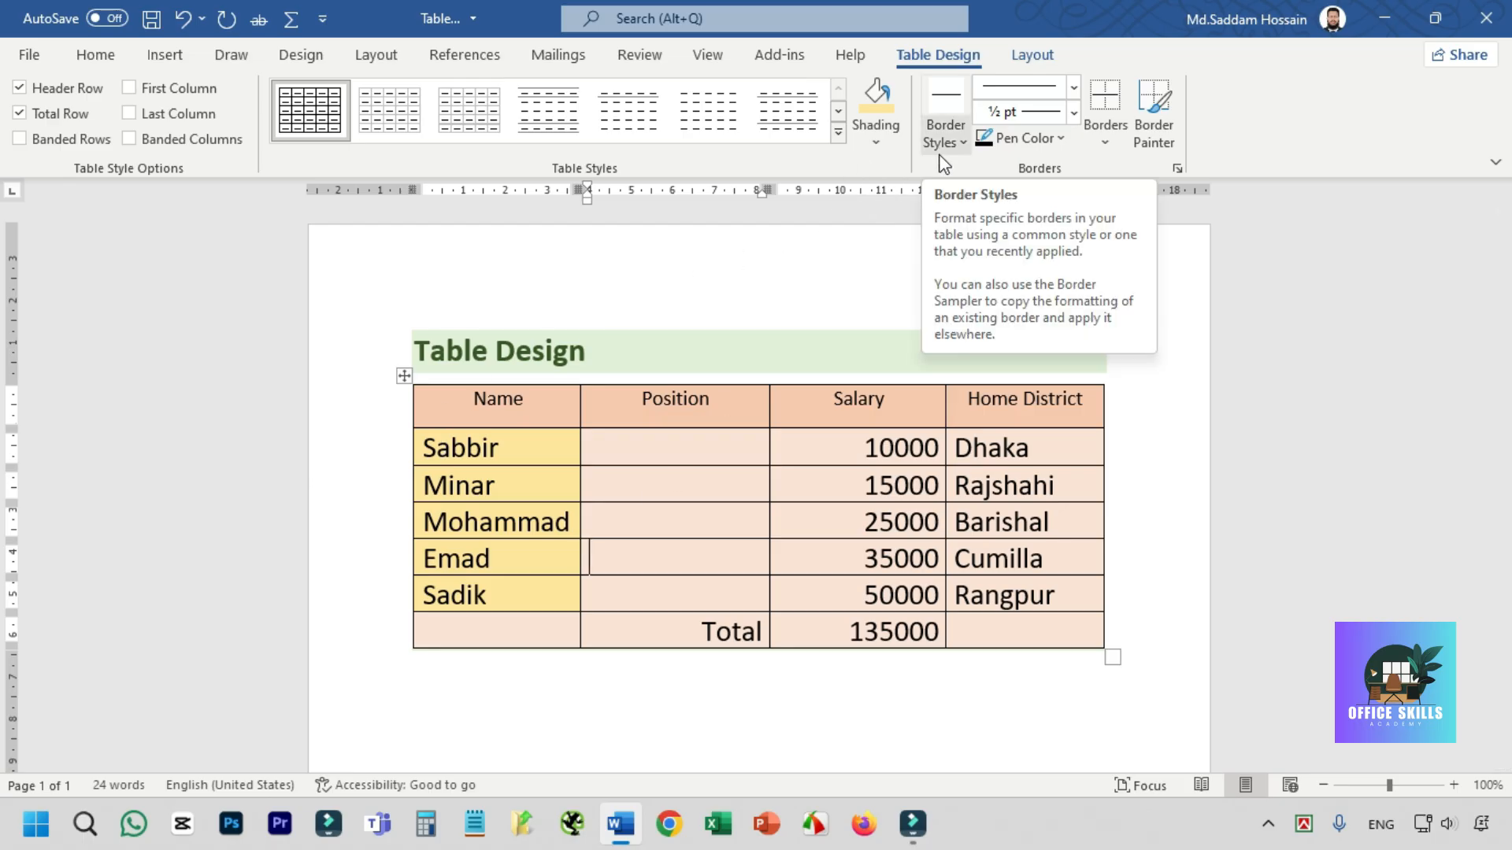
- Reapply the plain grid style to the whole table to clear its shading, then set it to No Border
click(408, 377)
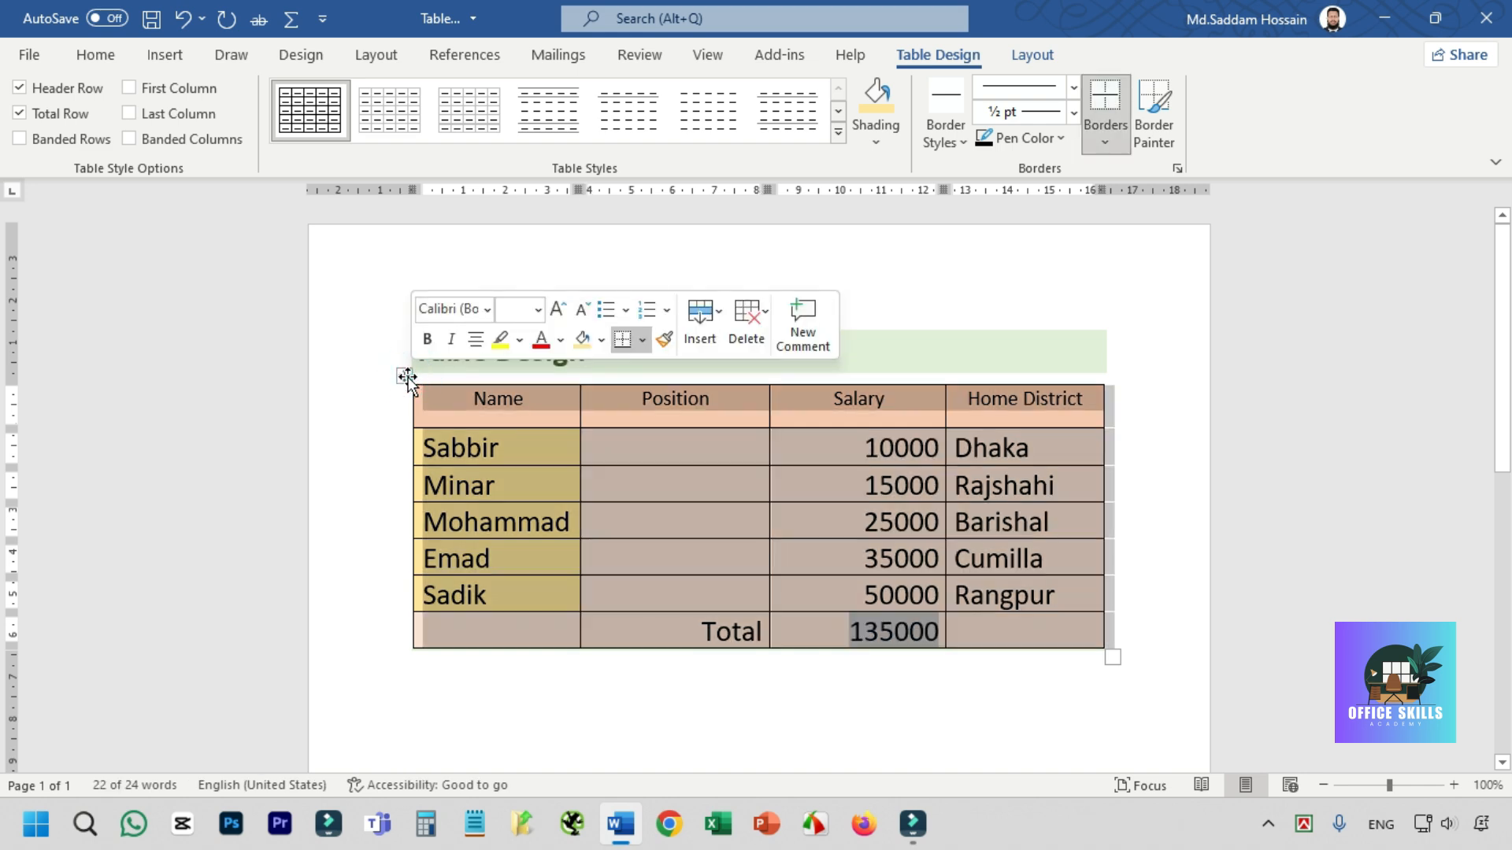
click(310, 110)
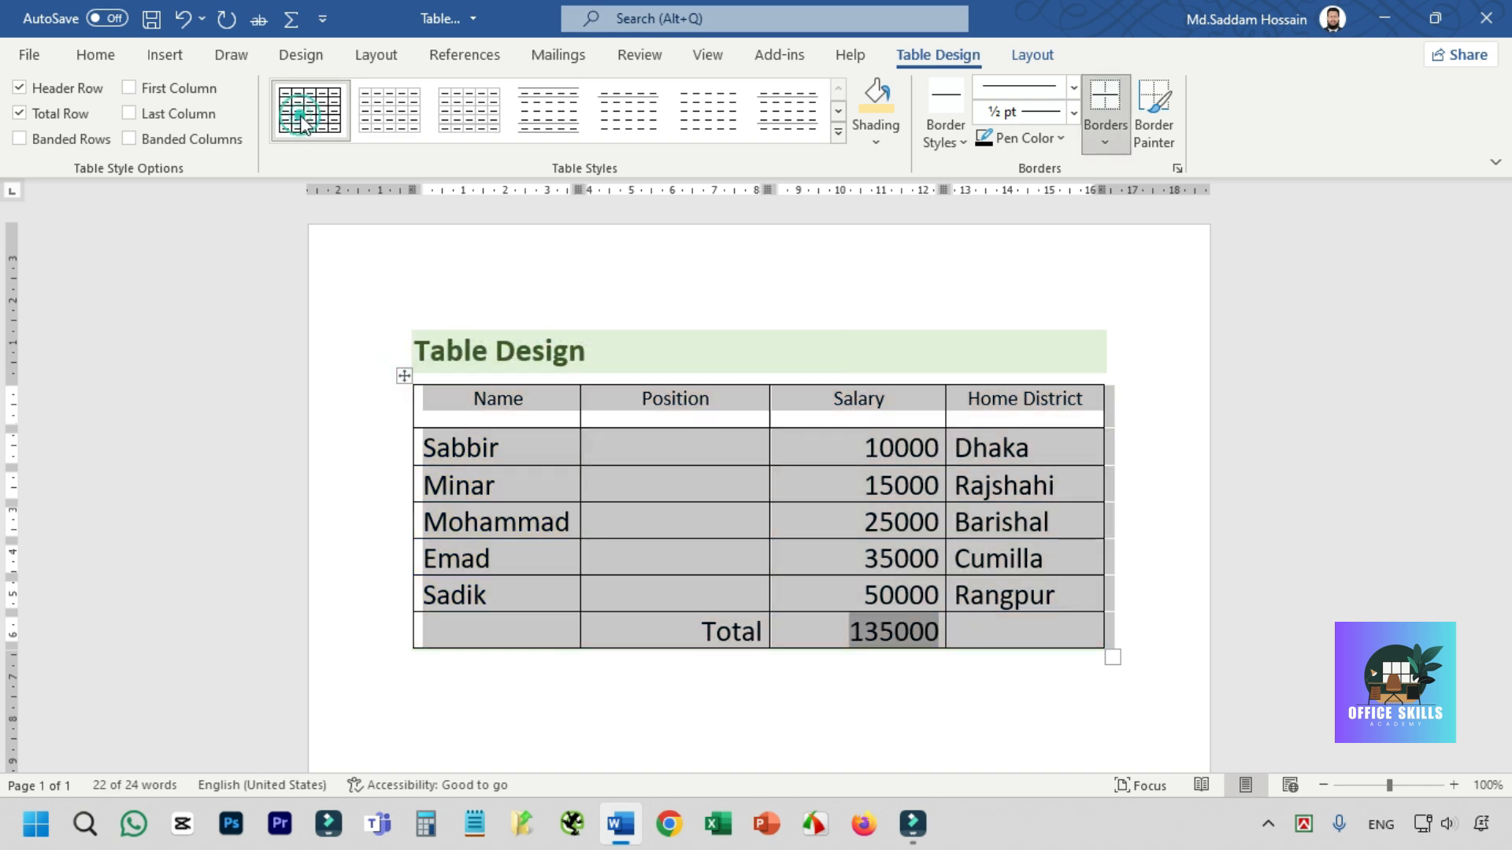
click(1107, 143)
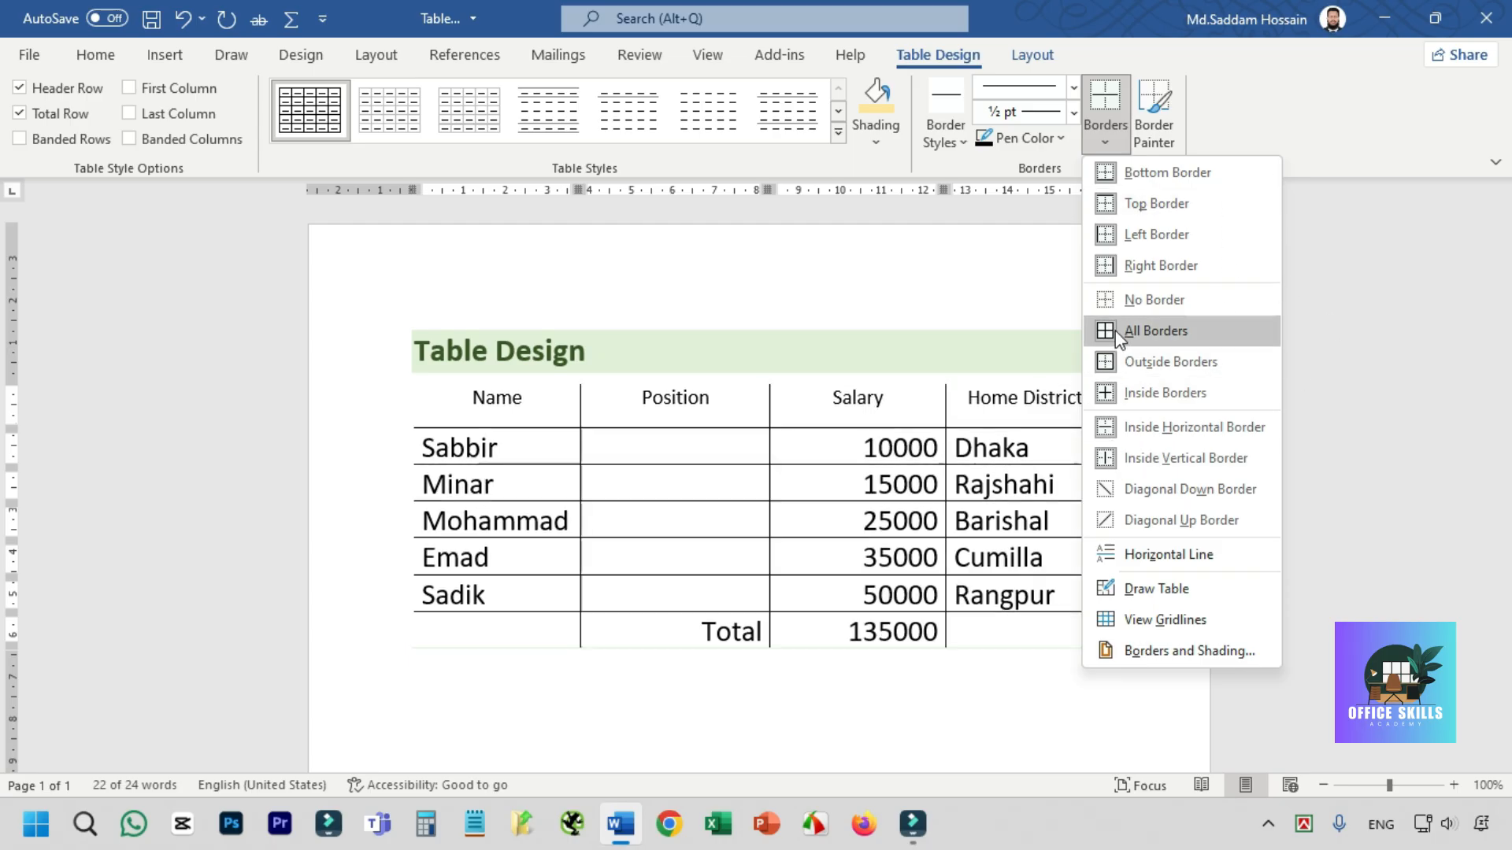
click(1140, 297)
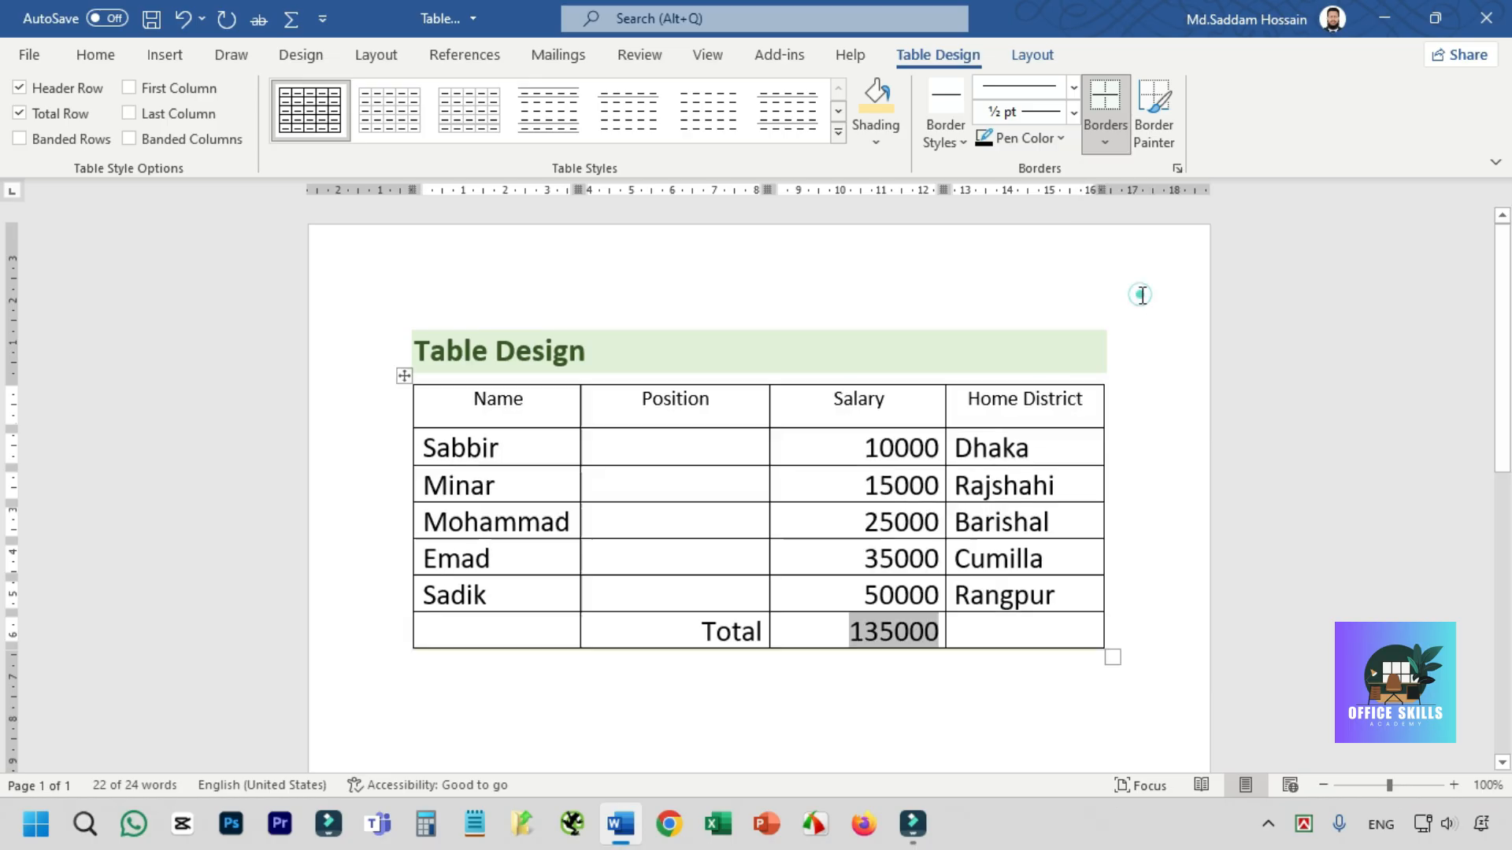
click(641, 522)
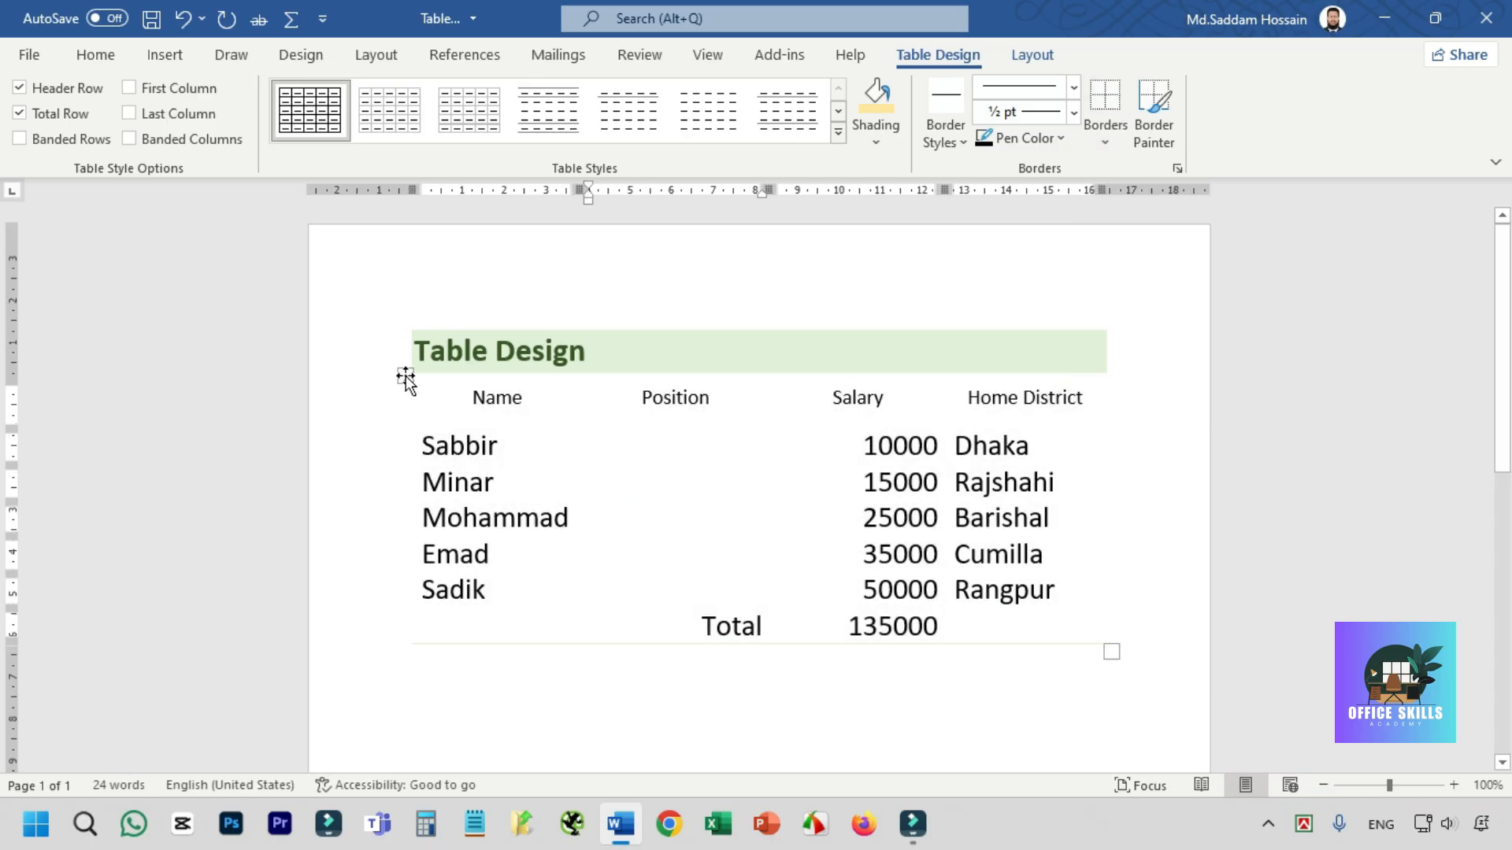
- Apply All Borders to the whole table
click(404, 376)
click(1105, 140)
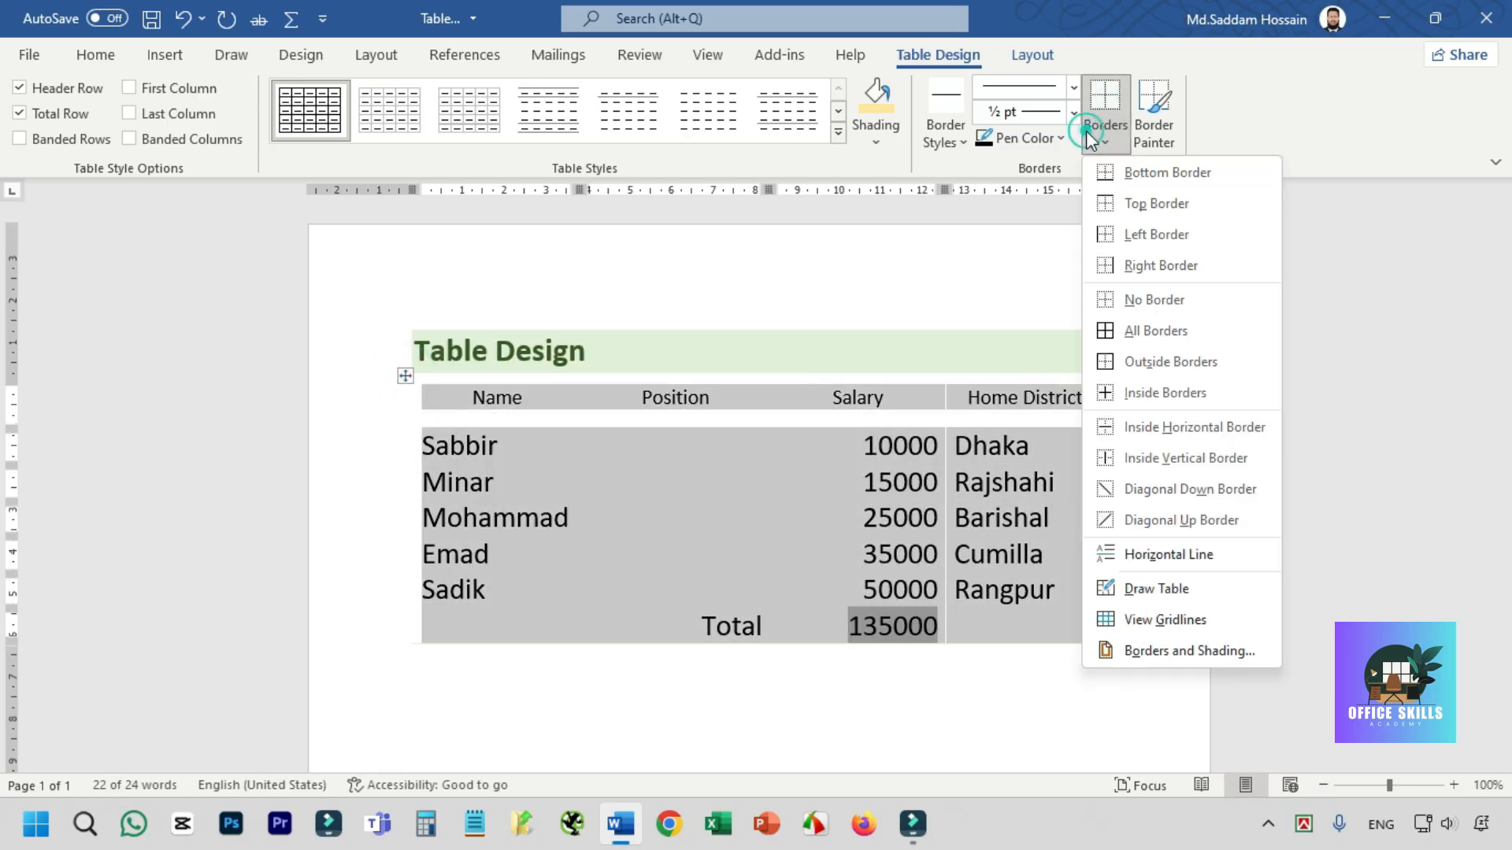
click(1155, 337)
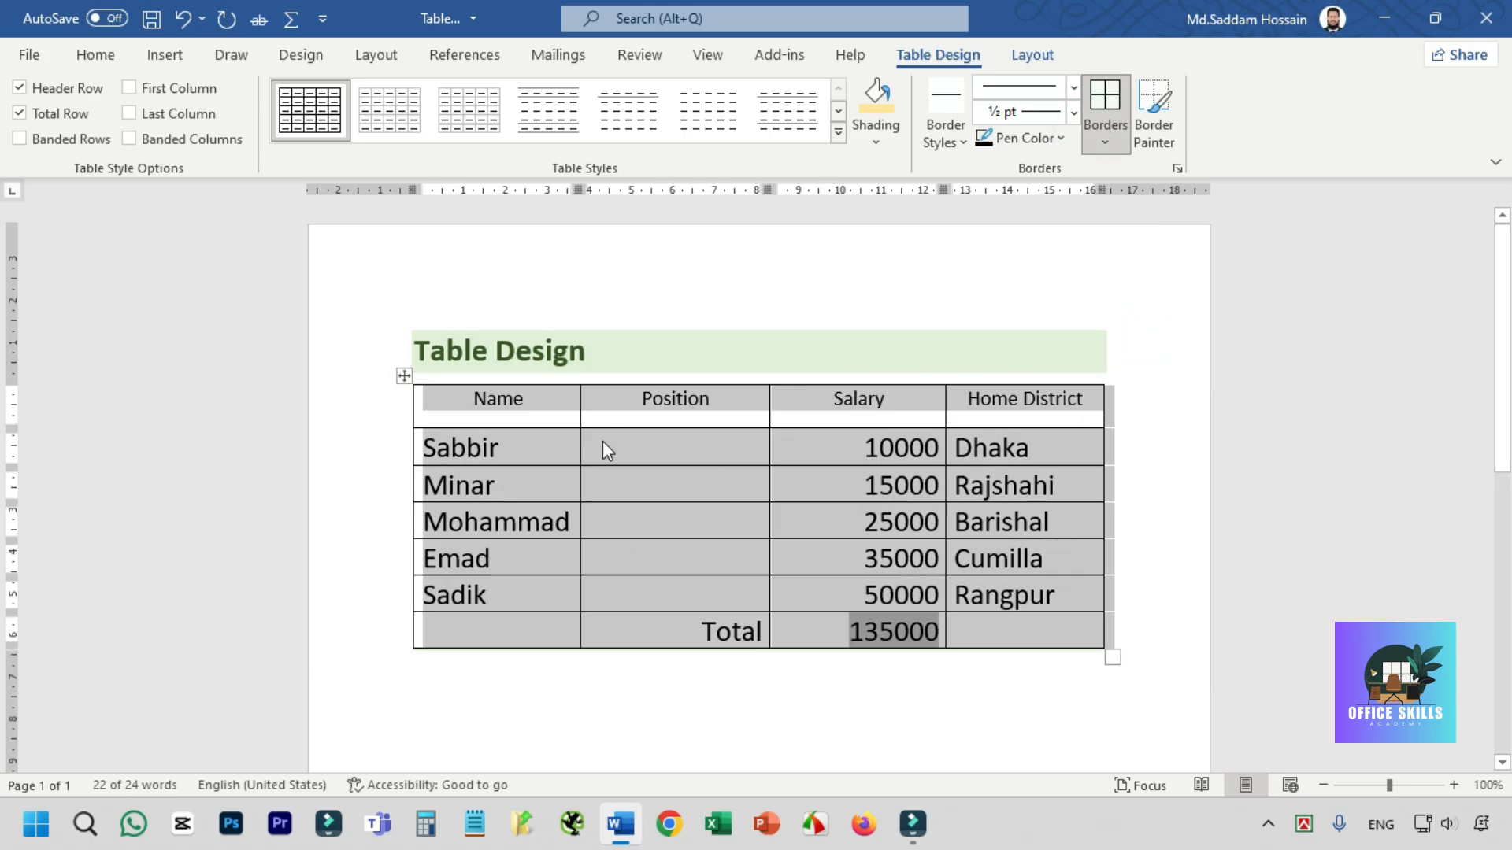
- Clear every border of the whole table and apply Outside Borders only
click(404, 376)
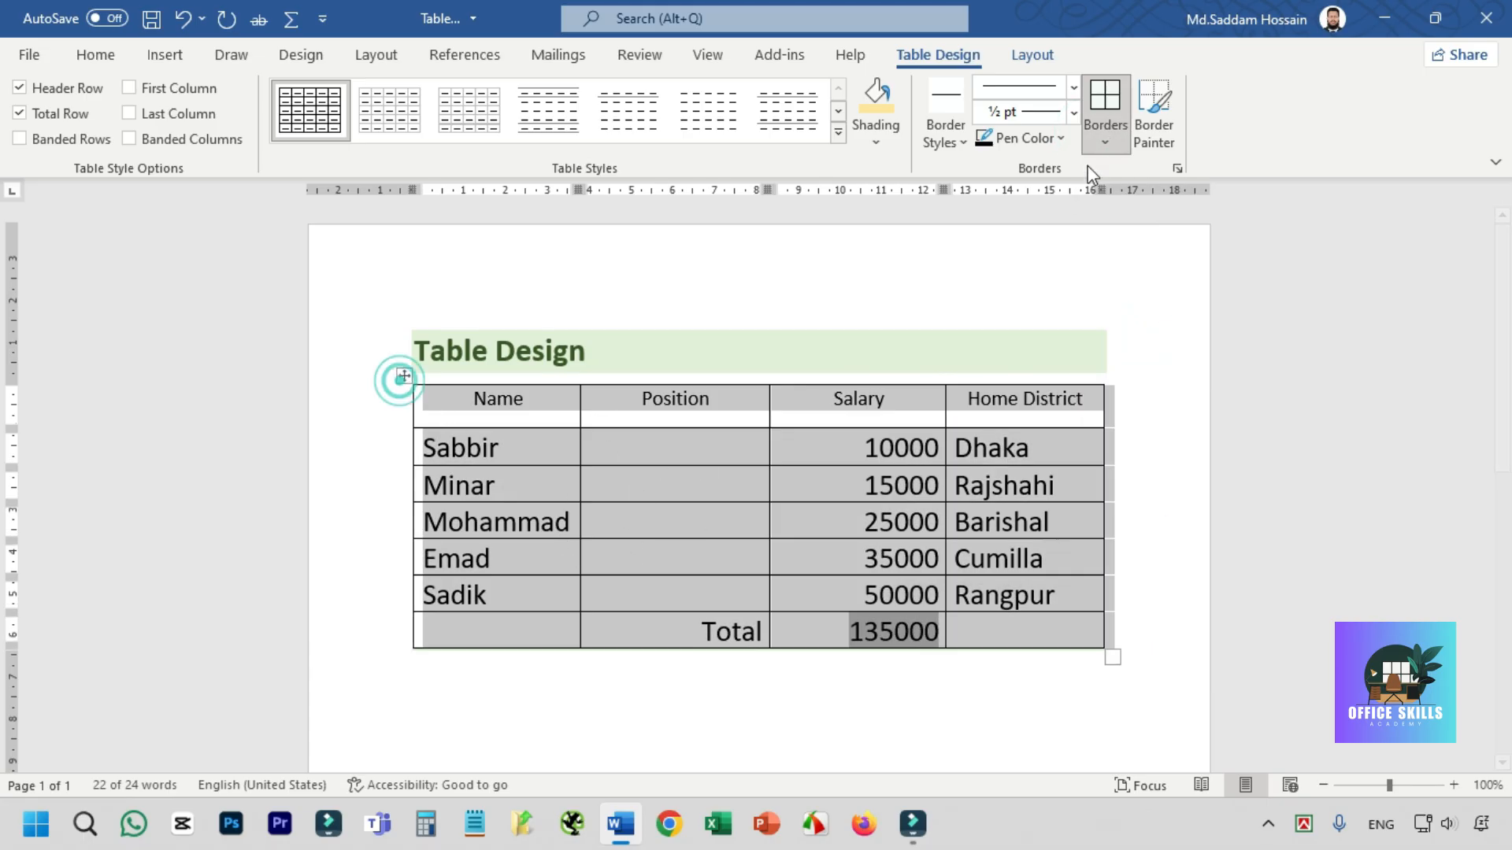
click(1105, 133)
click(1155, 300)
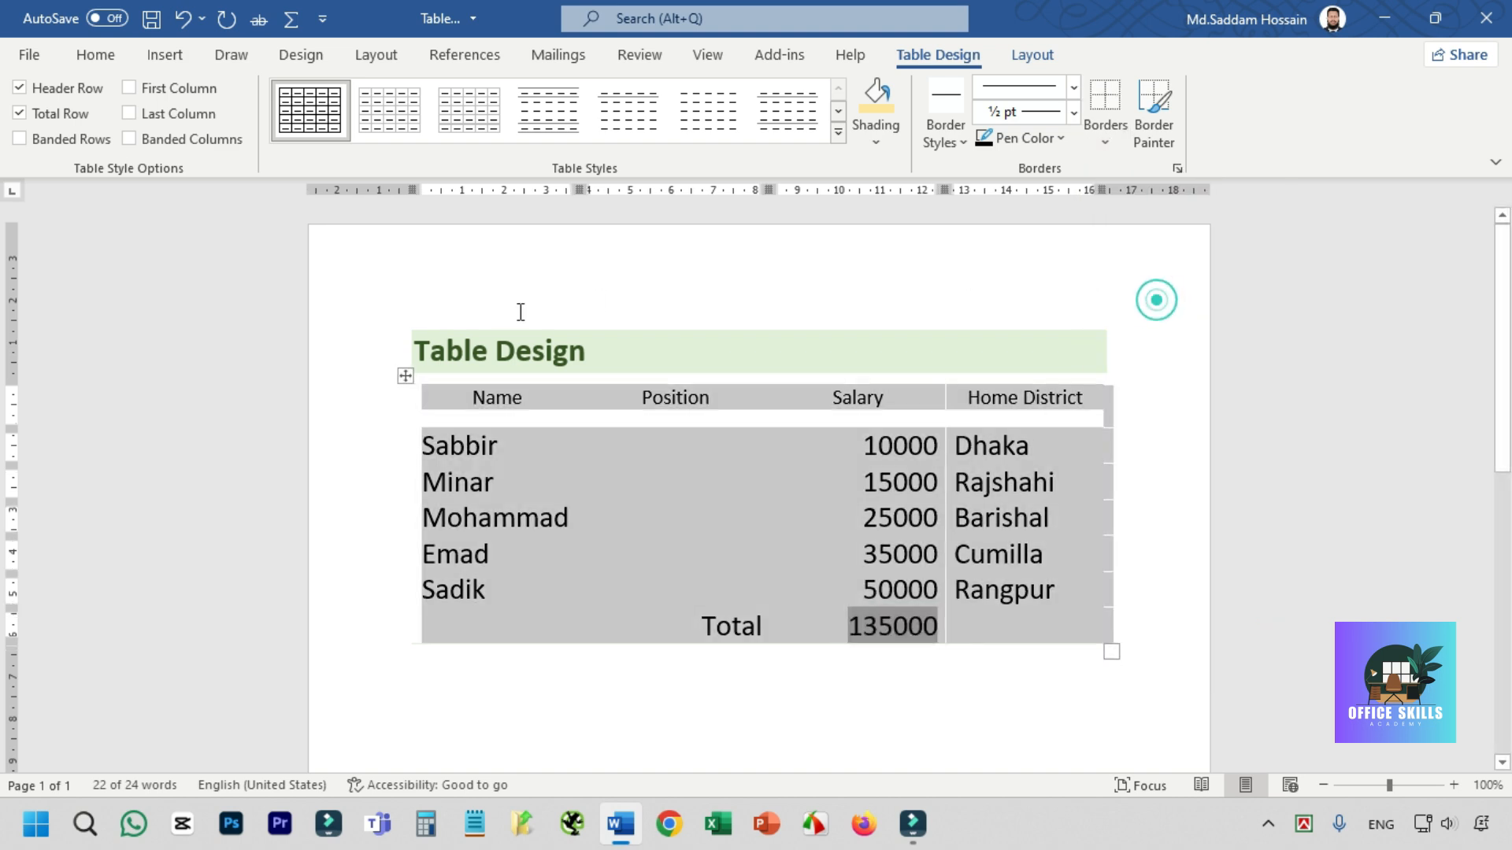
click(1103, 140)
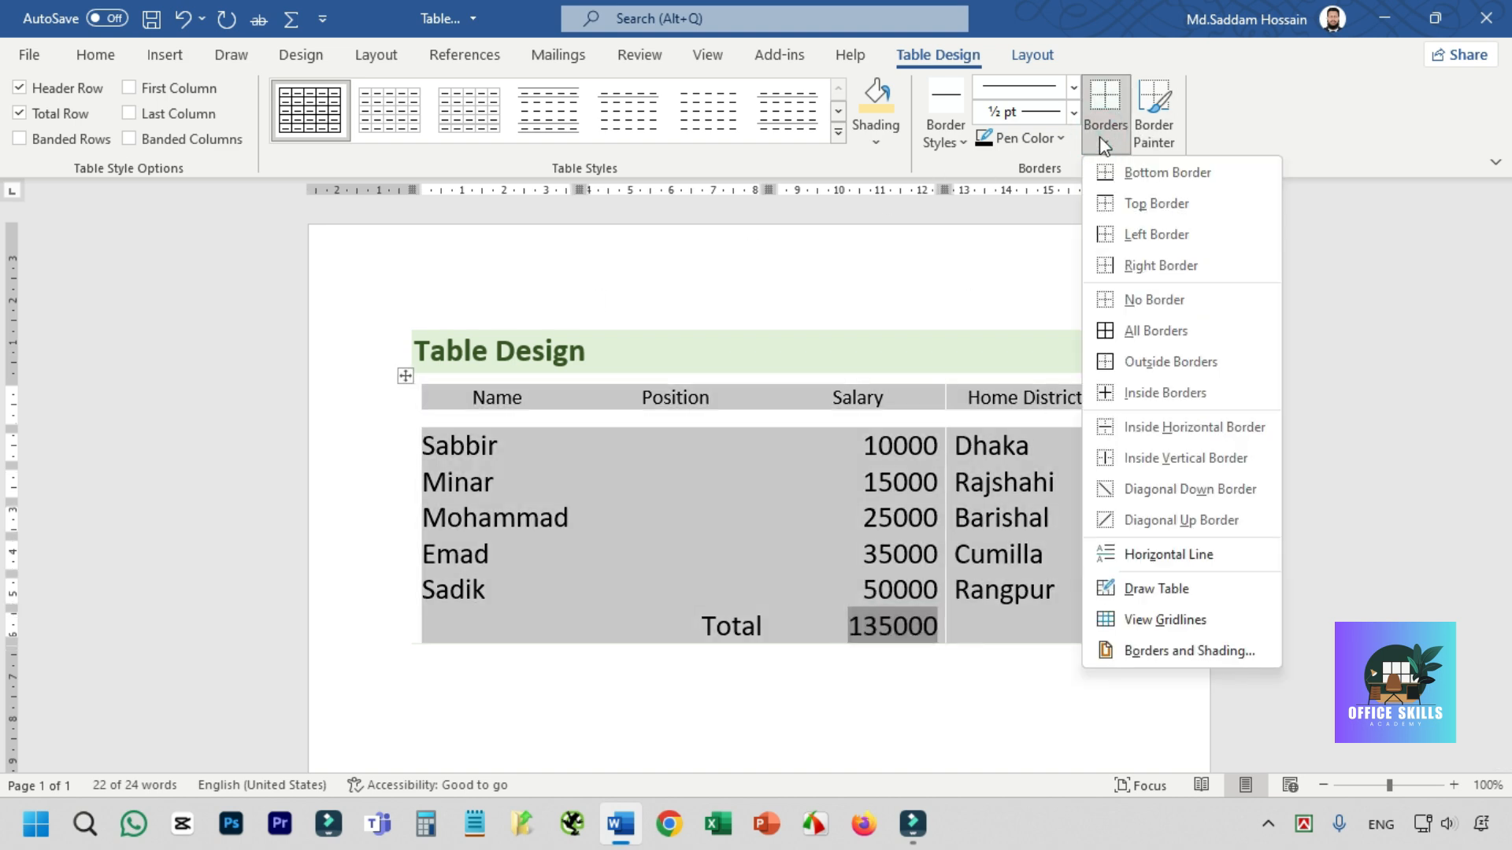
click(1154, 363)
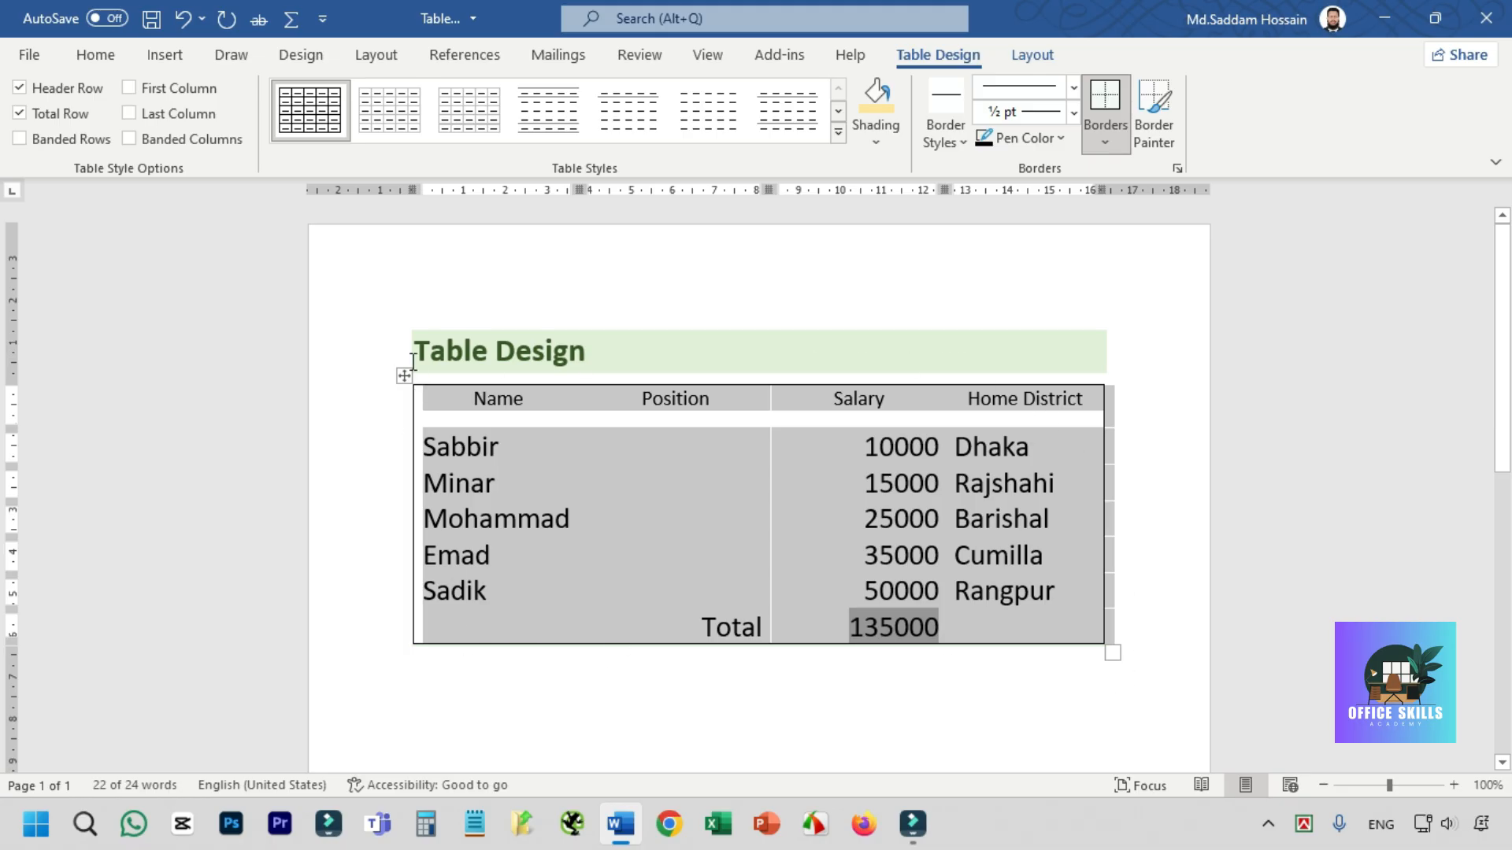
- Add Inside Borders to the whole table and switch its Outside Borders off
click(1104, 141)
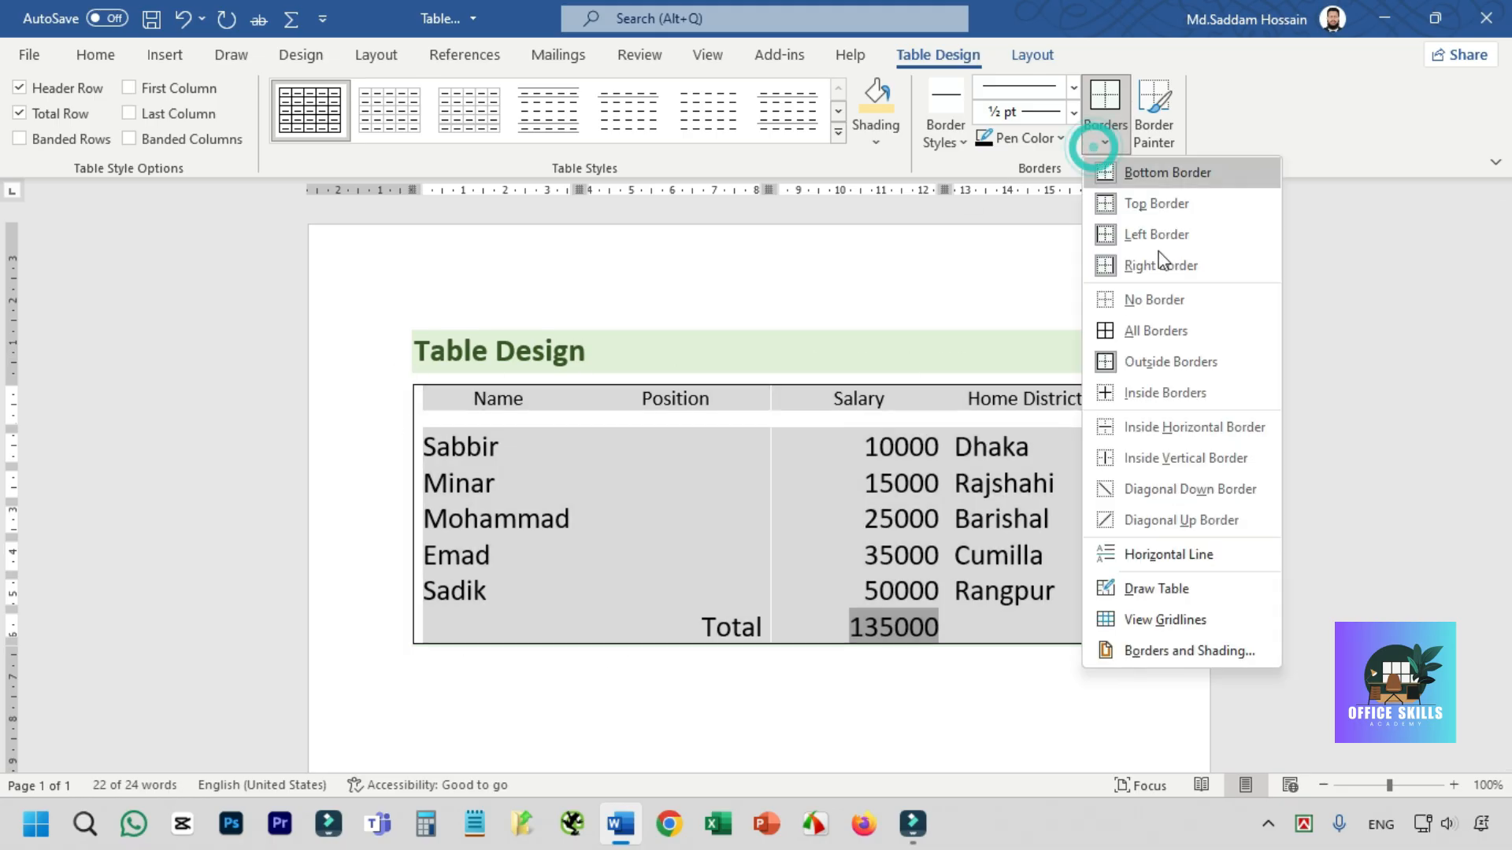
click(1167, 390)
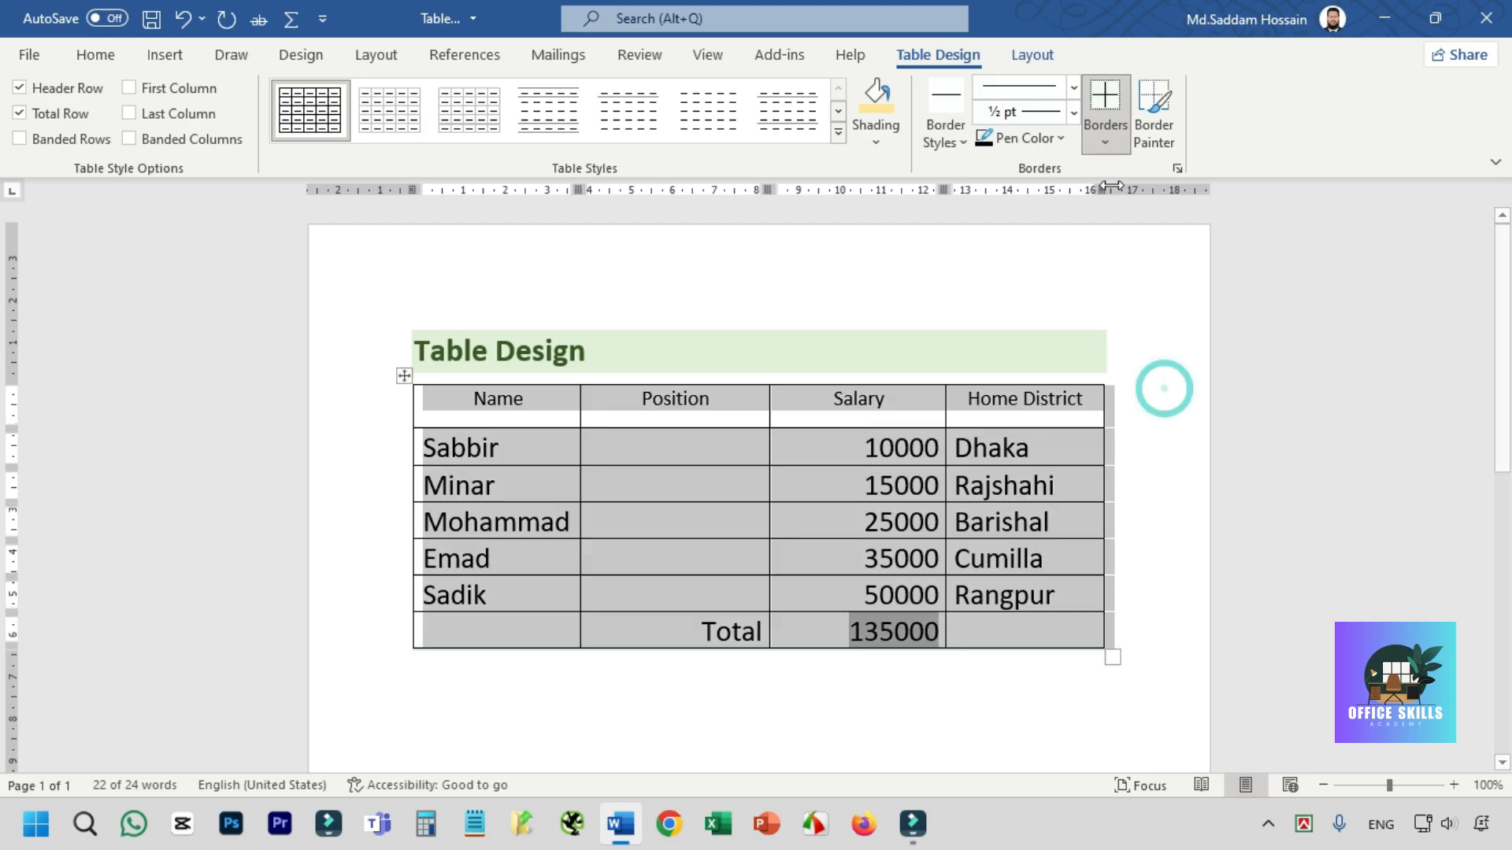
click(1108, 146)
click(1162, 362)
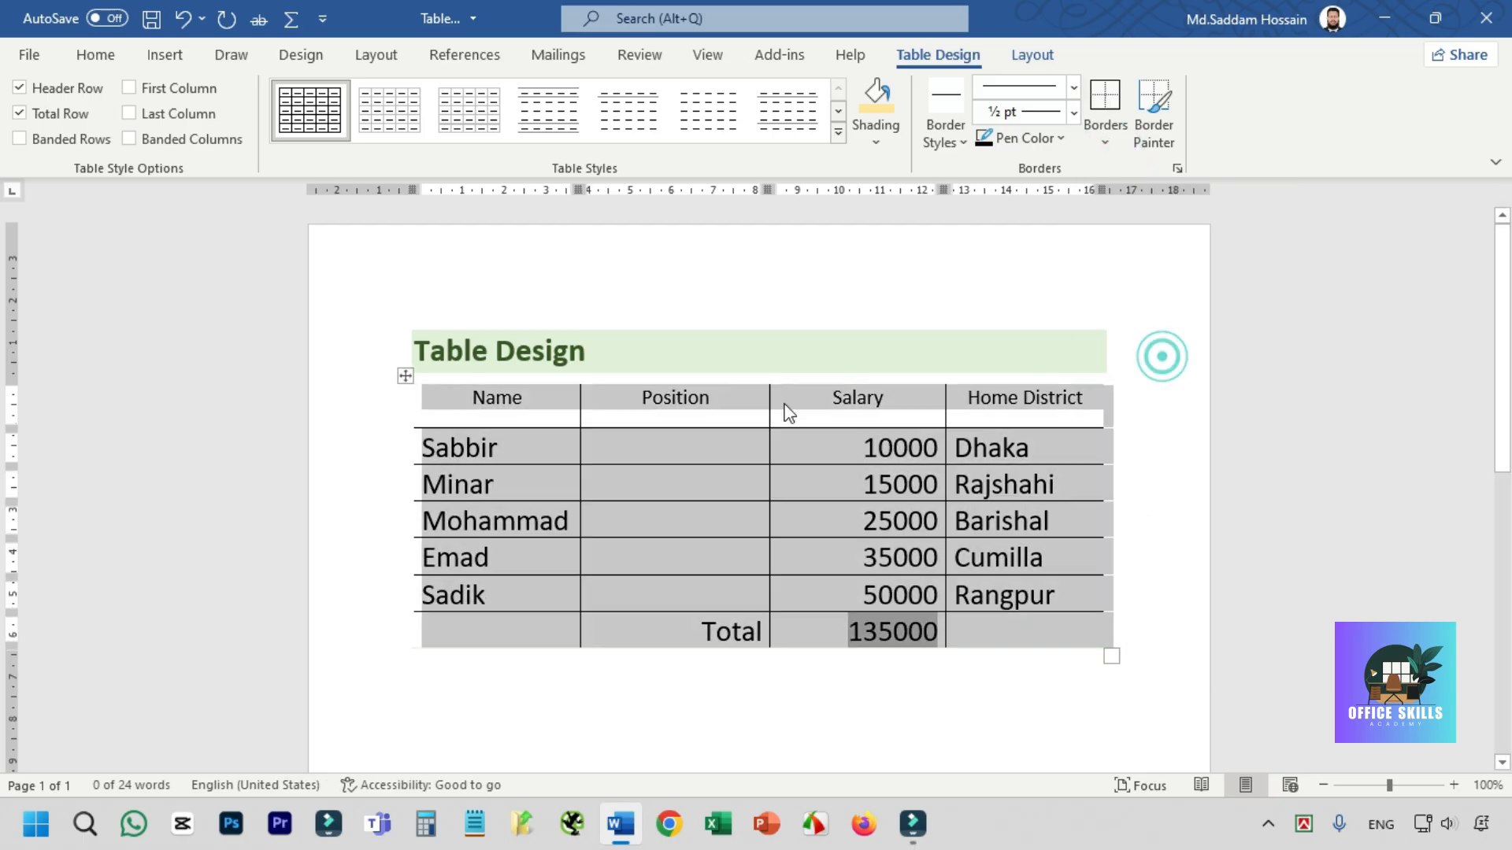
- Remove all borders from the Salary cell containing 35000
click(775, 569)
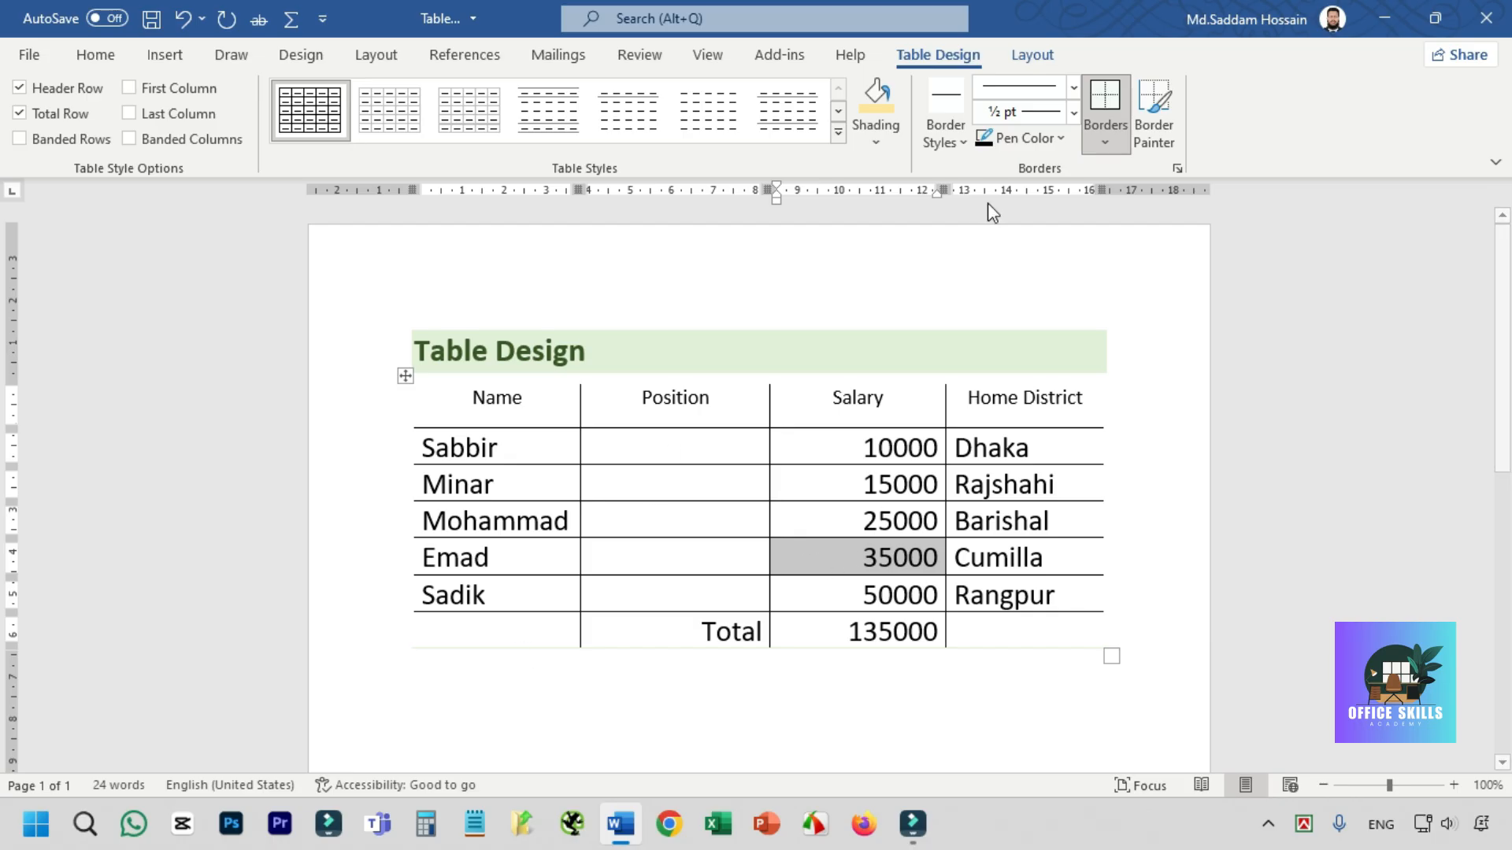
click(1105, 142)
click(1137, 310)
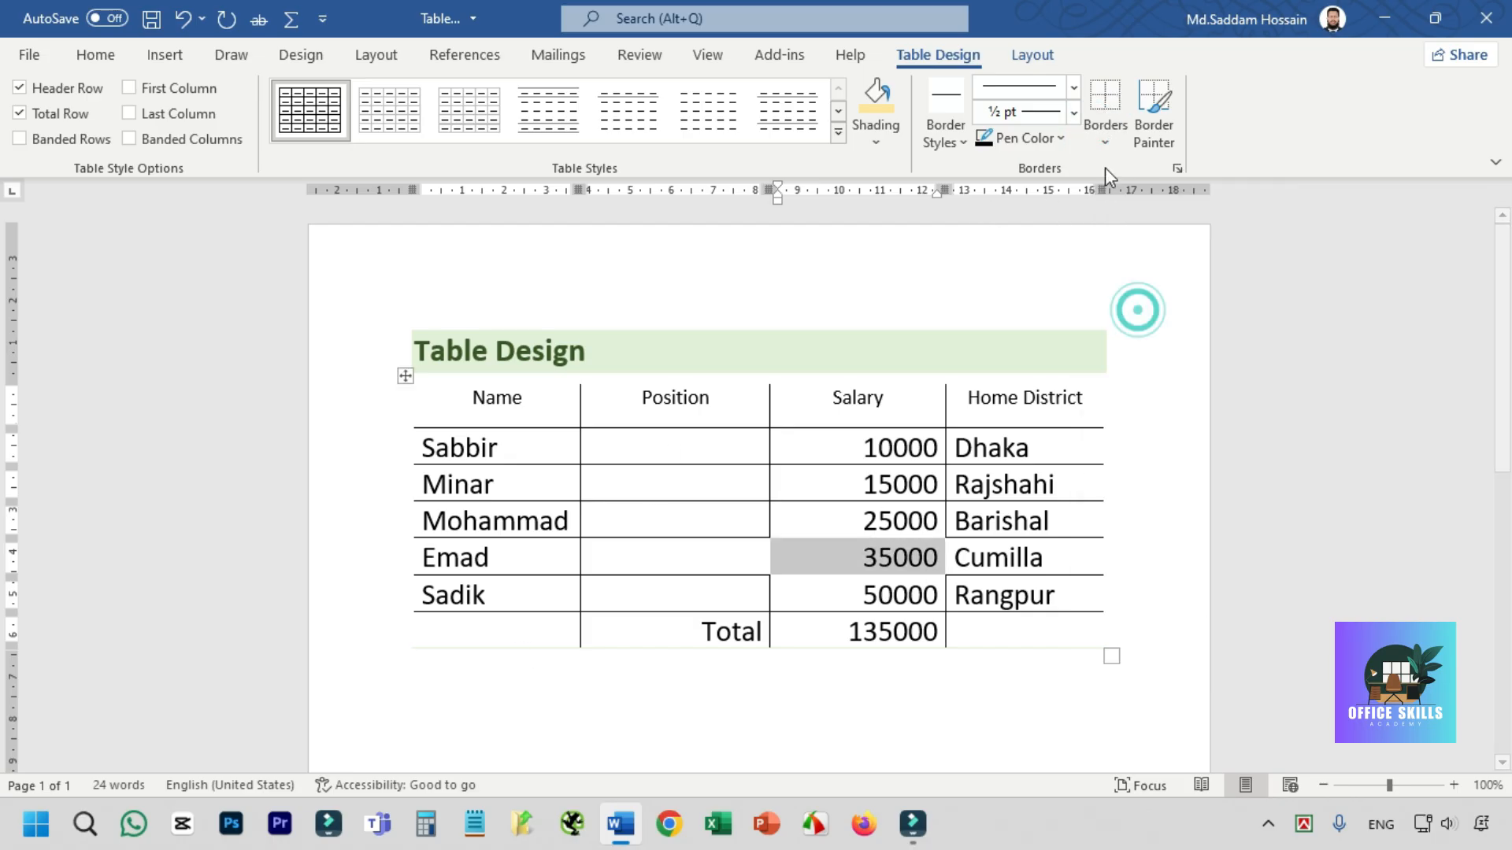
- Clear all borders from the whole table and apply the Inside Horizontal Border option
click(1105, 142)
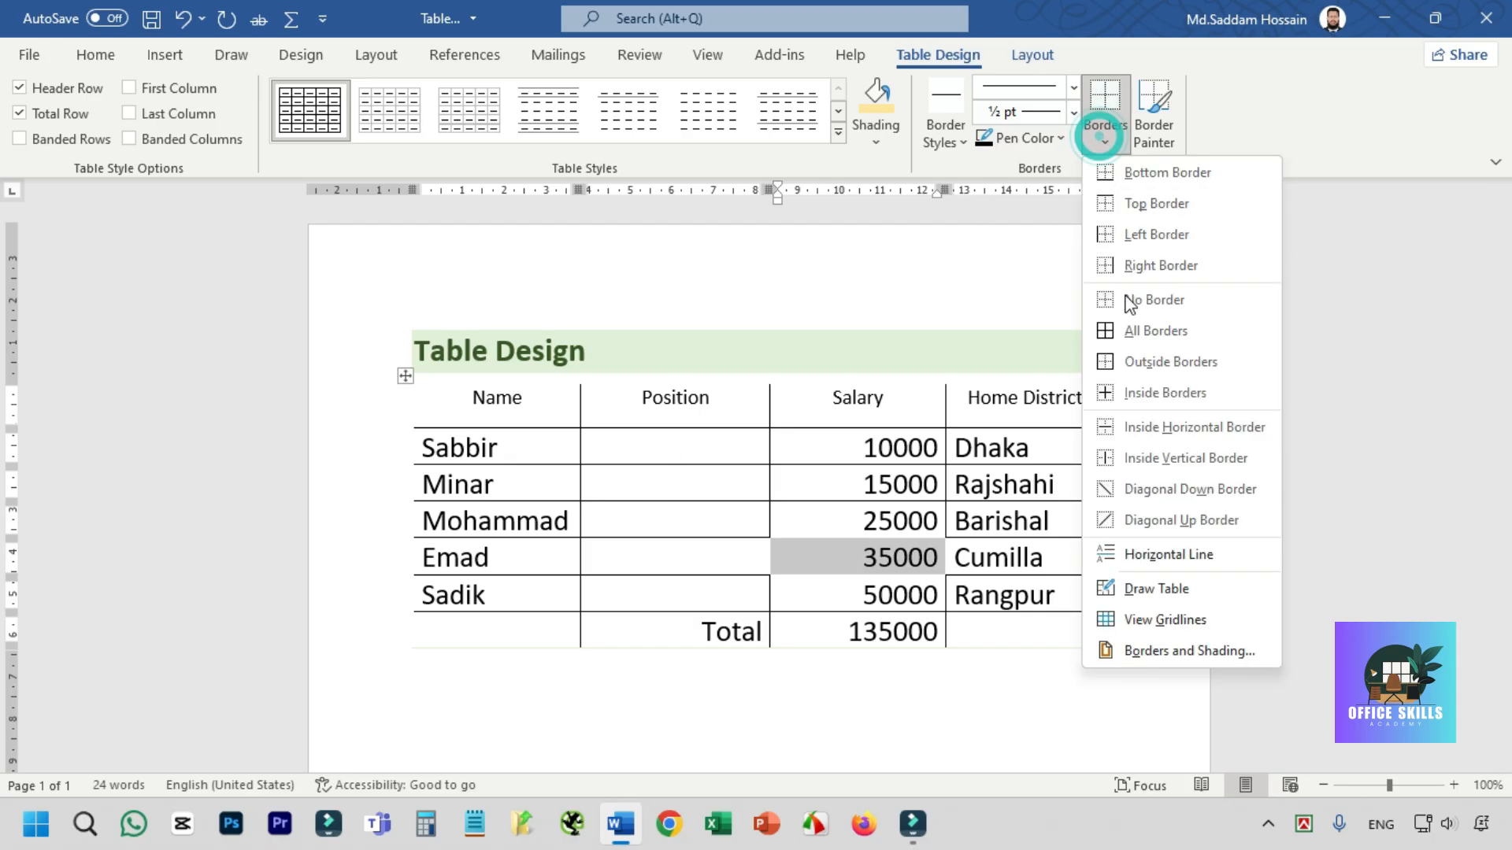
click(406, 378)
click(405, 377)
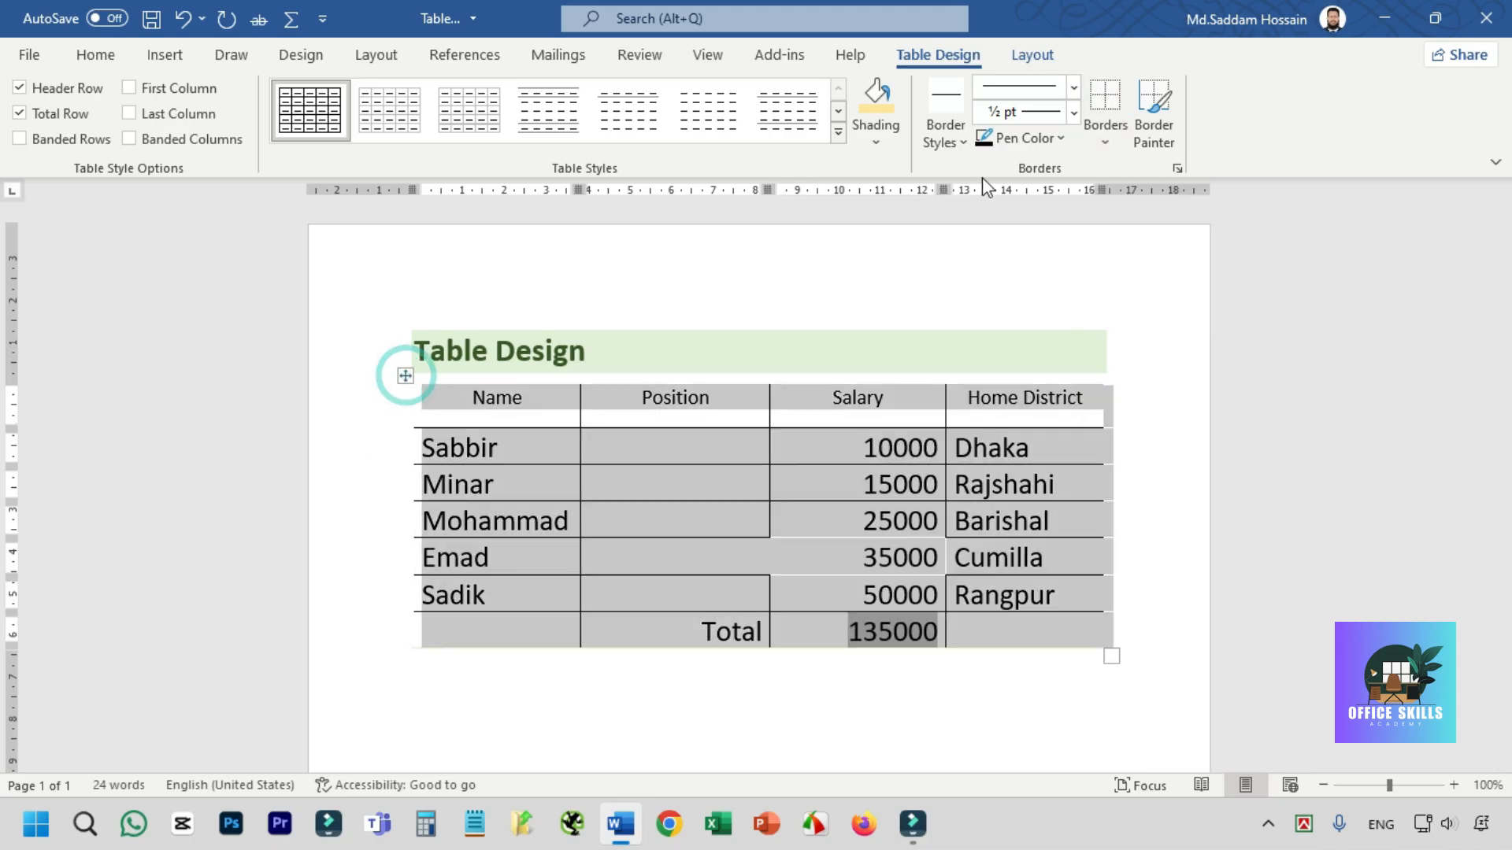
click(1104, 126)
click(1134, 295)
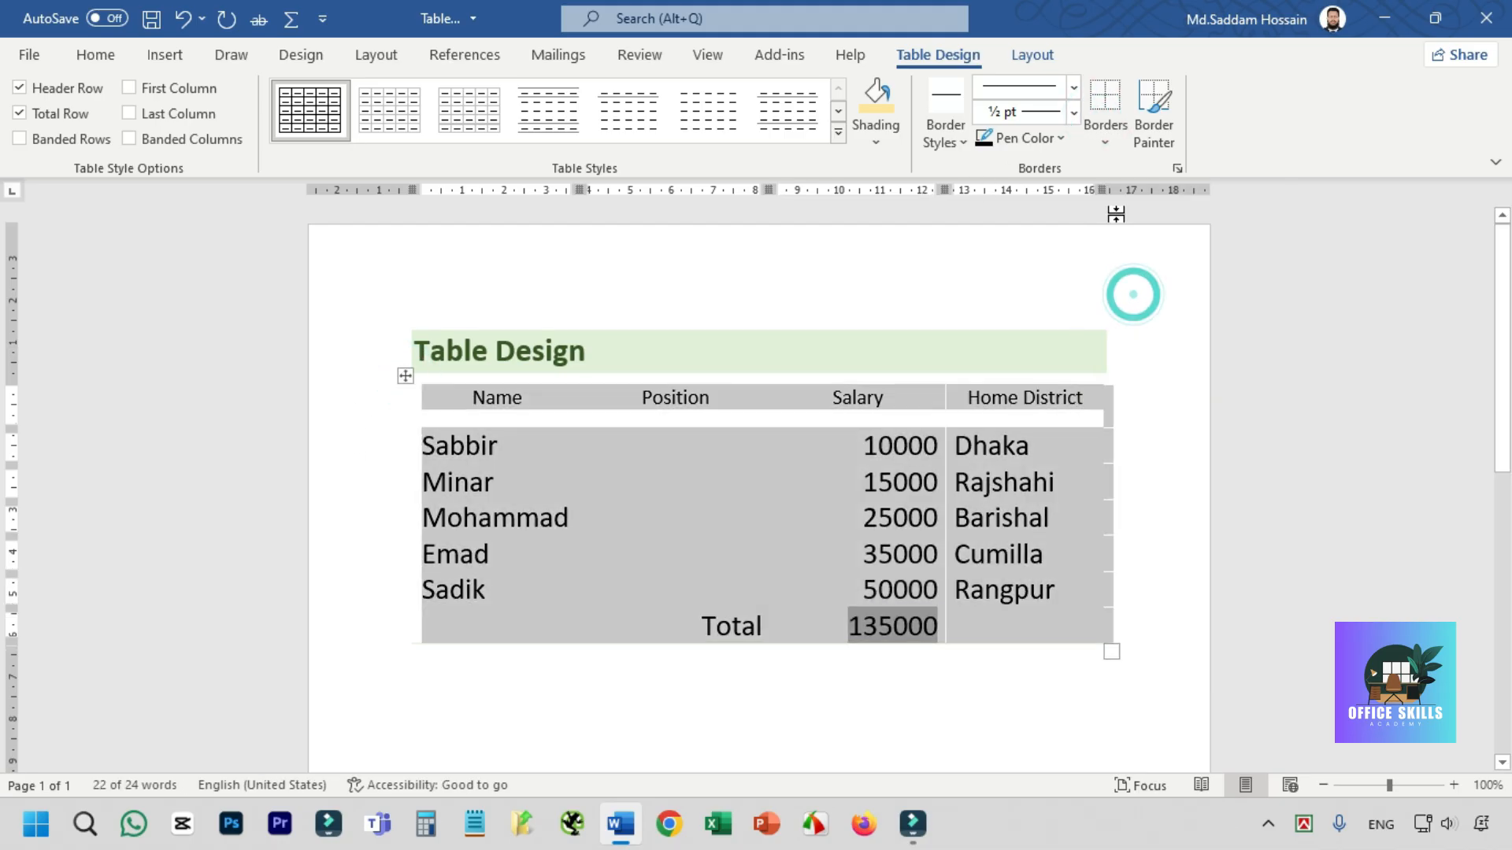
click(1090, 124)
click(1160, 424)
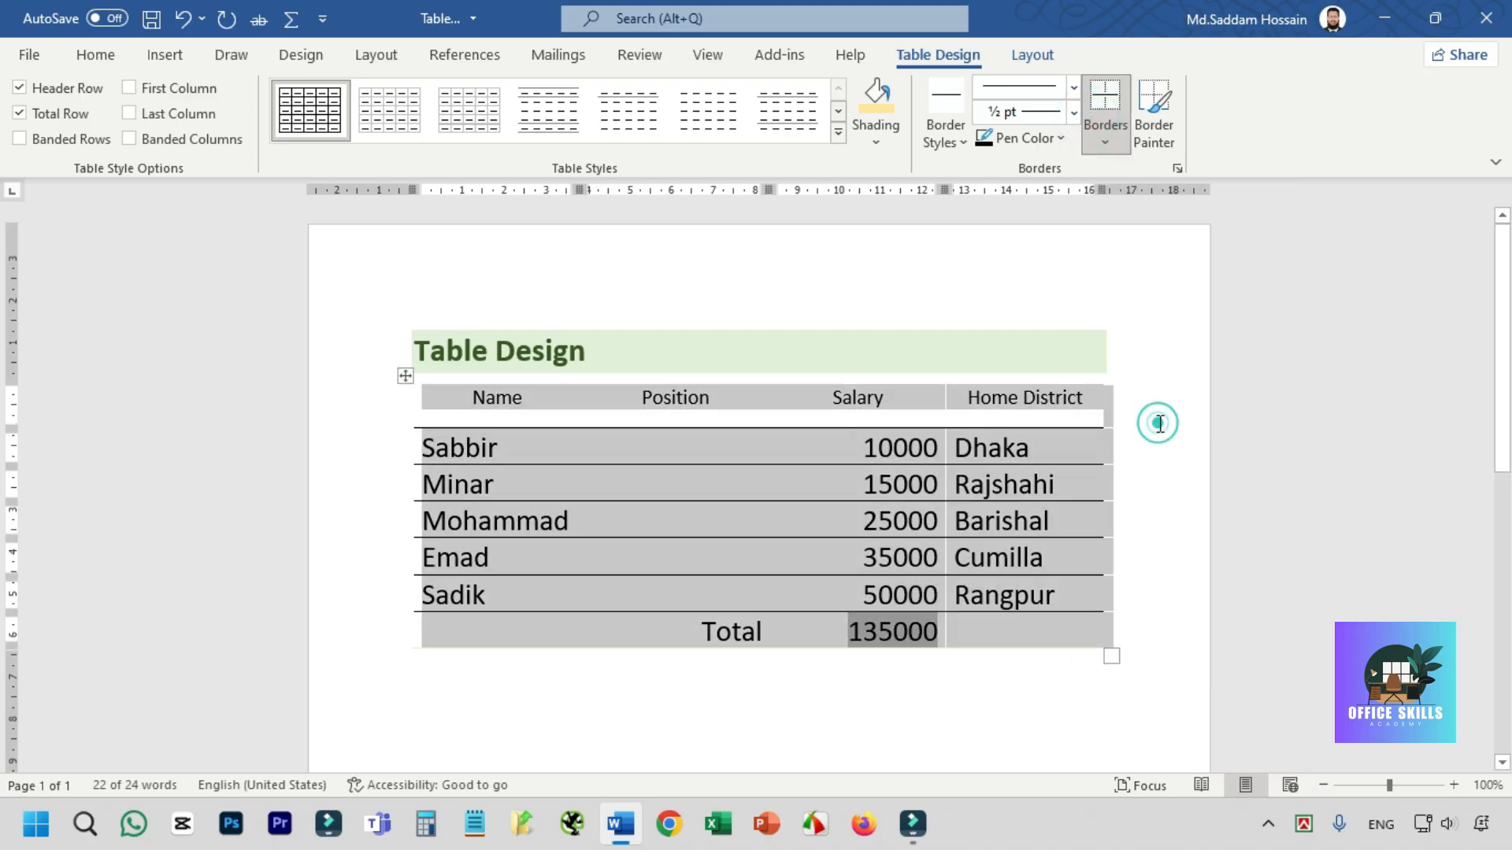
- Add the Inside Vertical Border option to the whole table
click(744, 461)
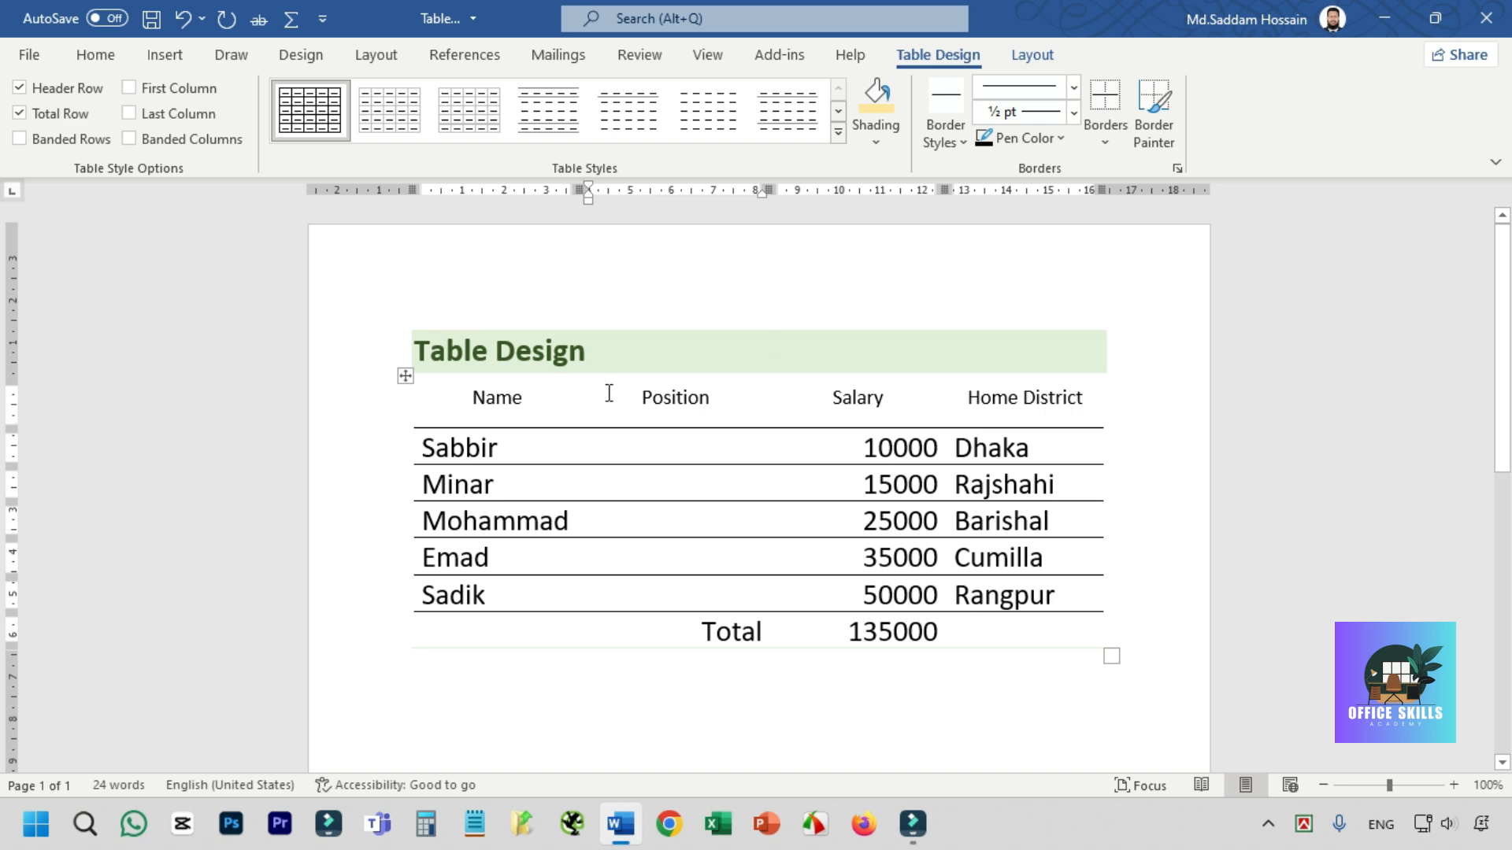
click(403, 378)
click(1105, 124)
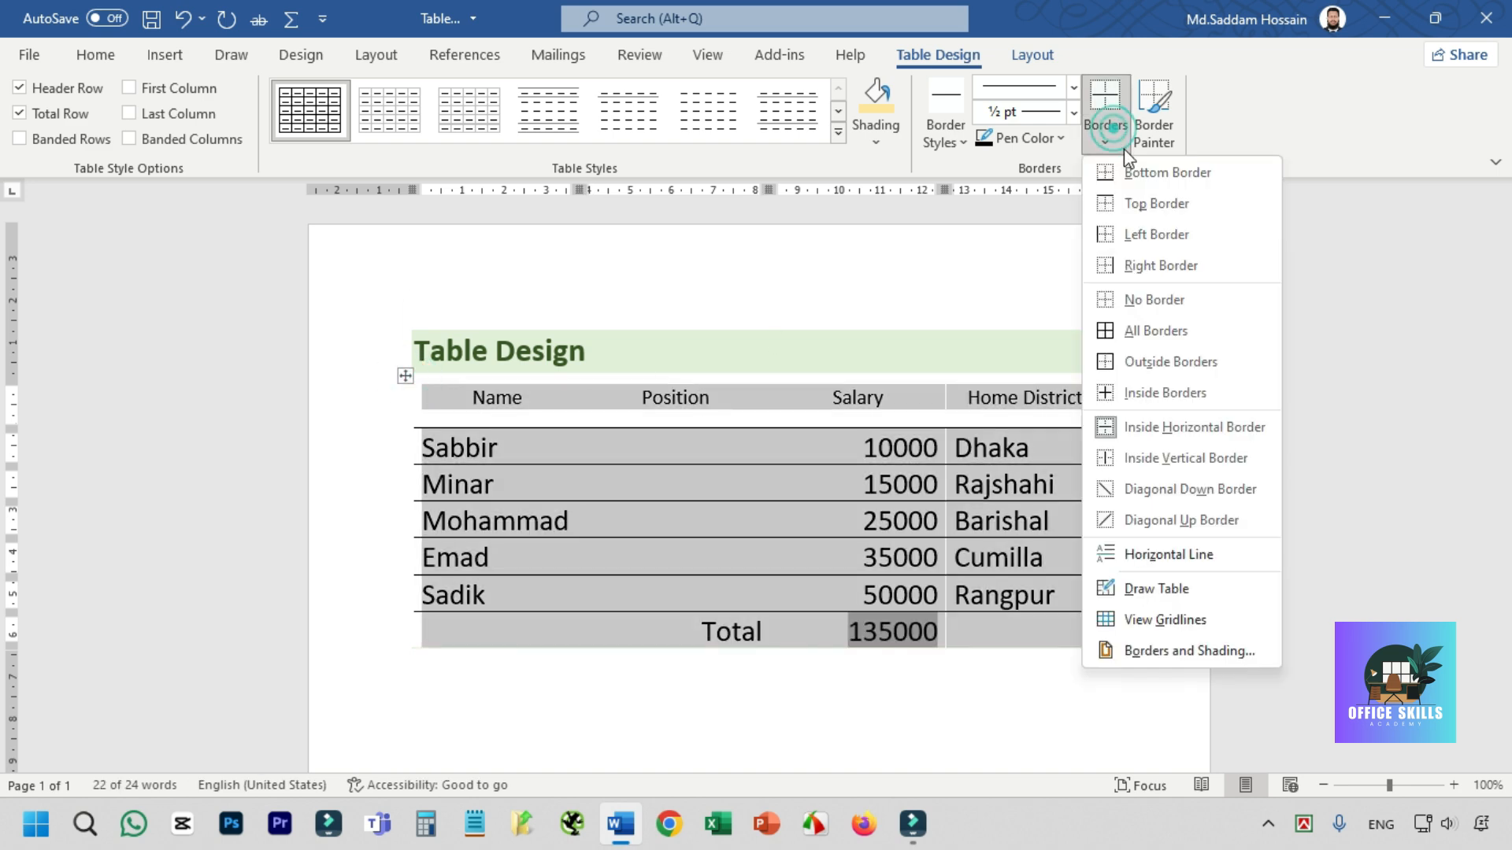
click(1185, 457)
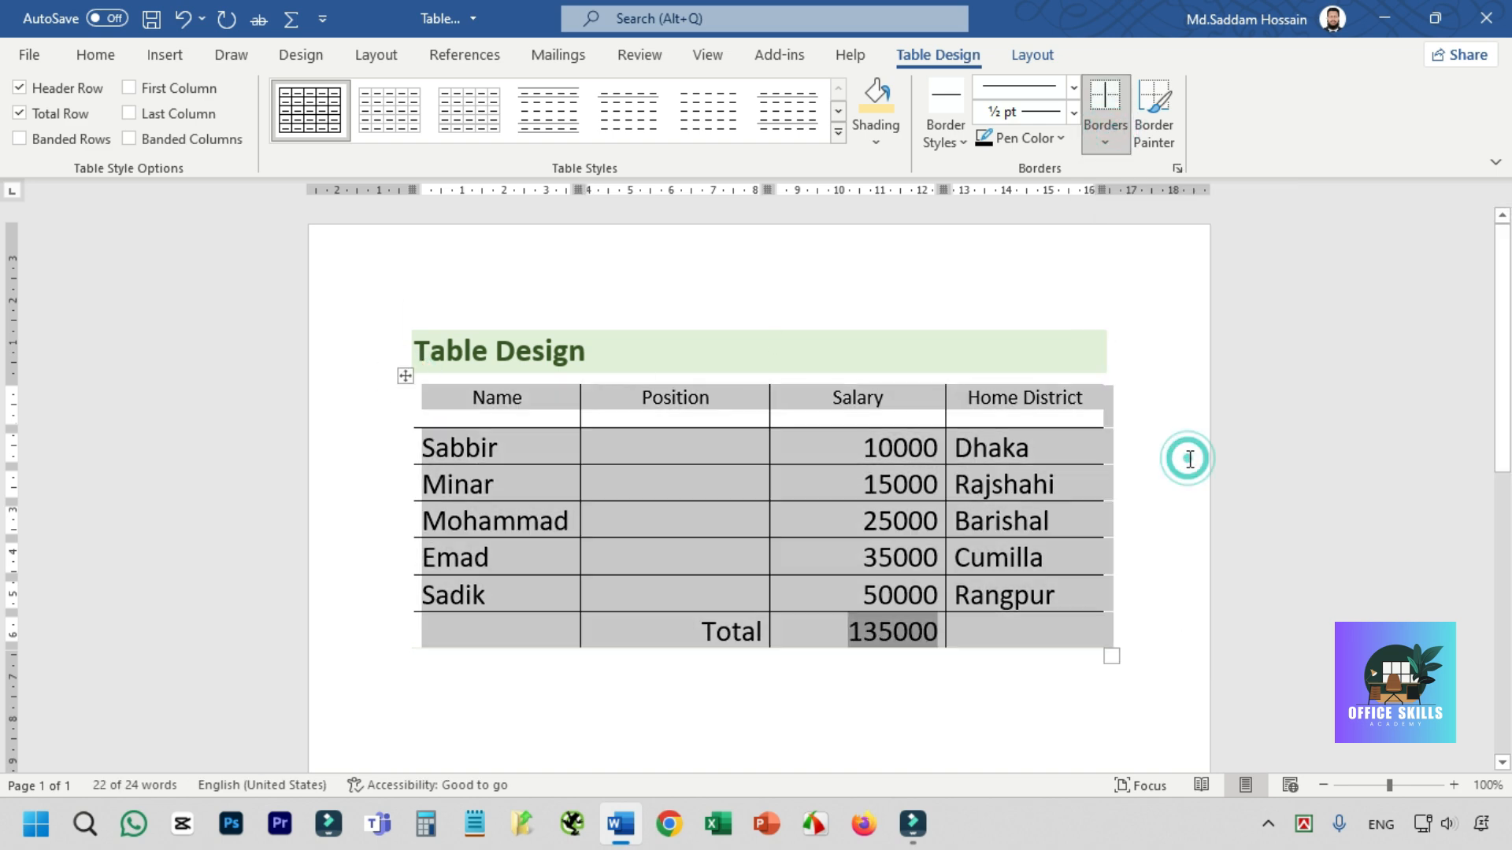
click(649, 441)
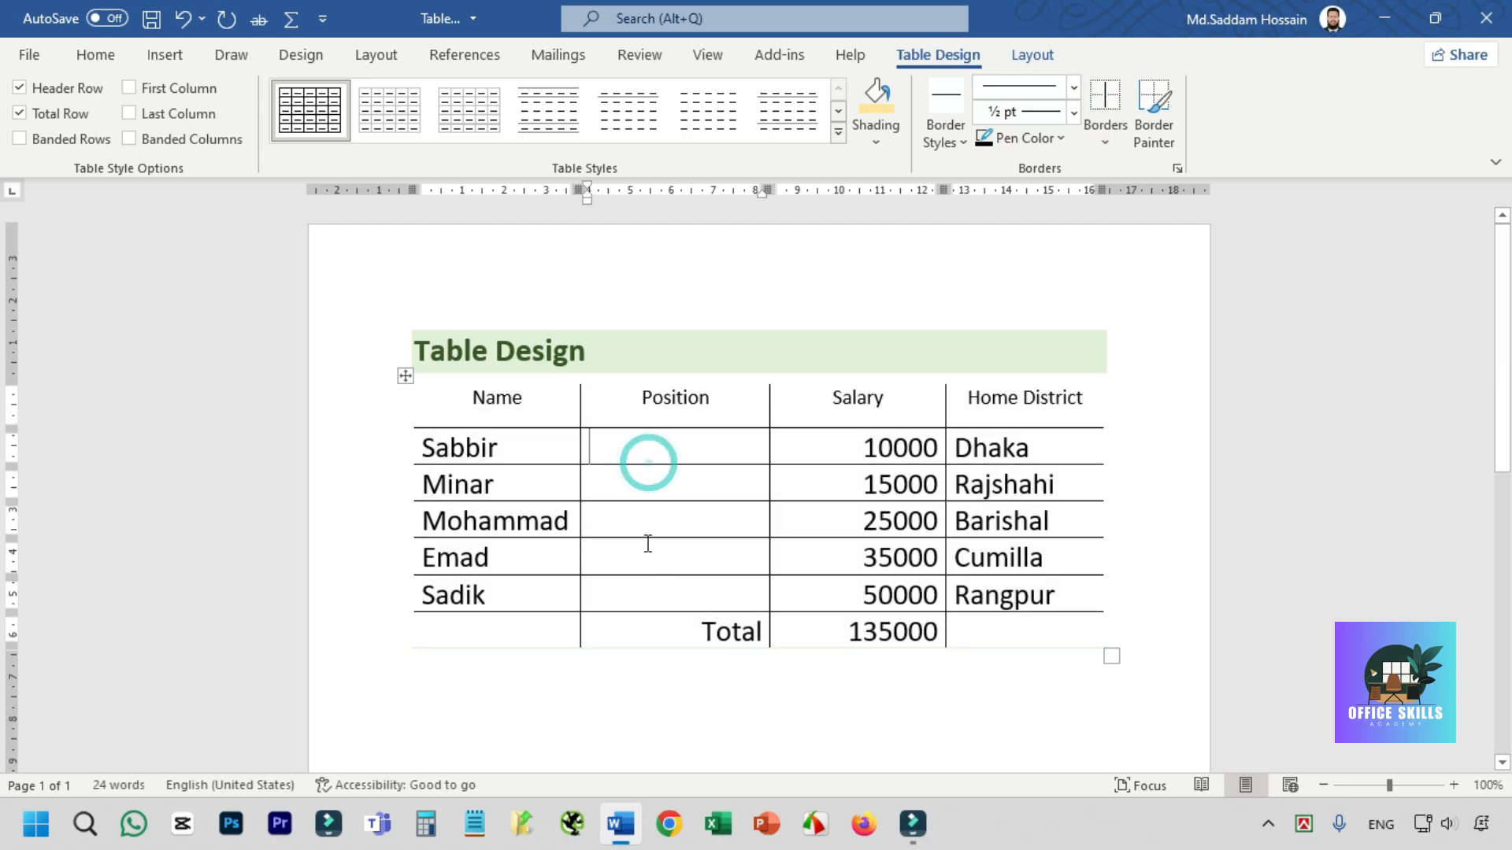
- Switch off the Inside Horizontal Border option for the whole table
click(405, 379)
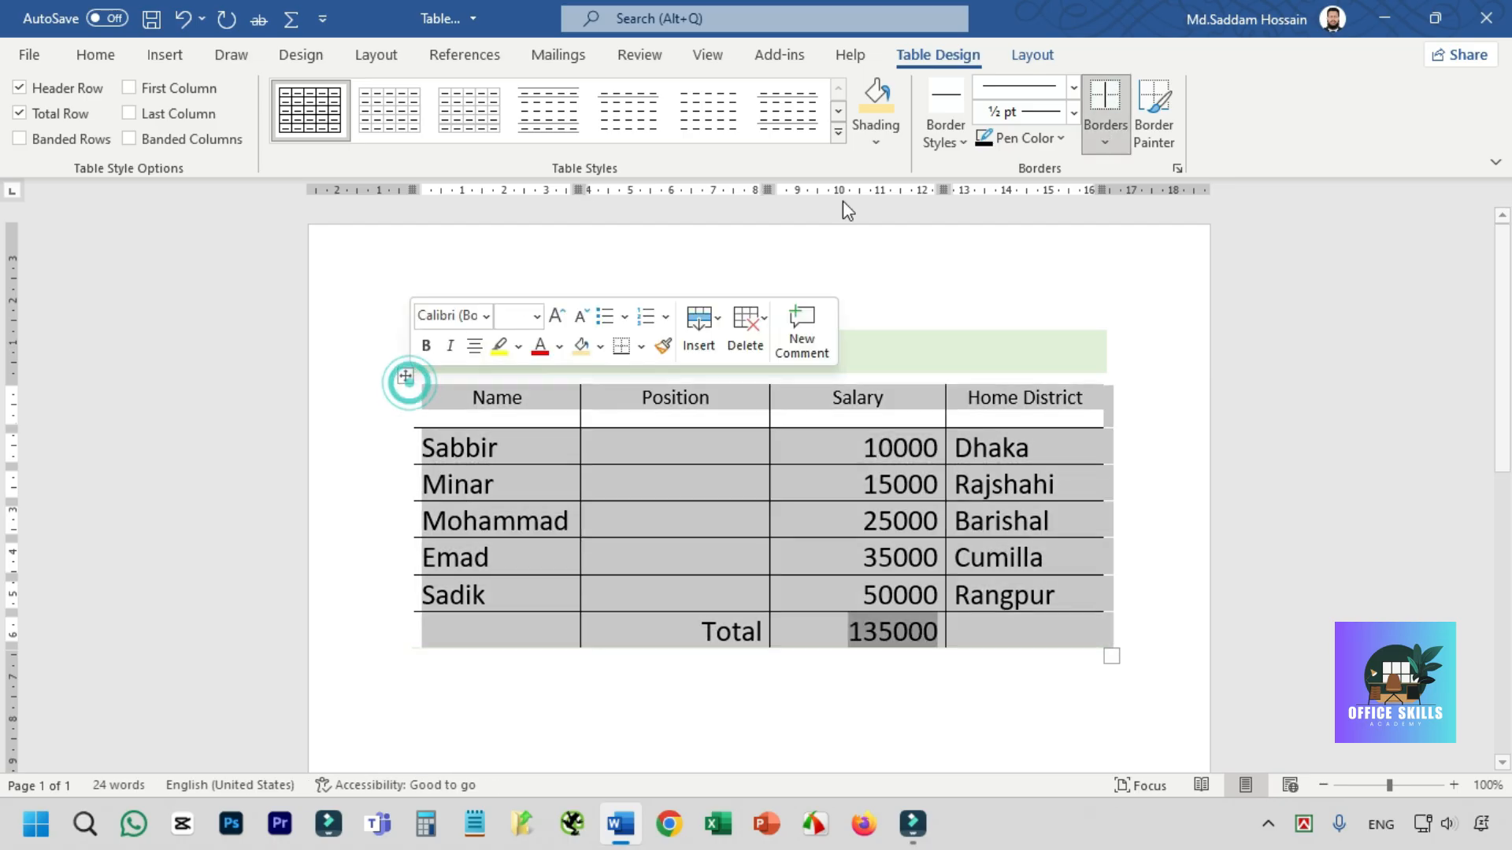
click(1106, 126)
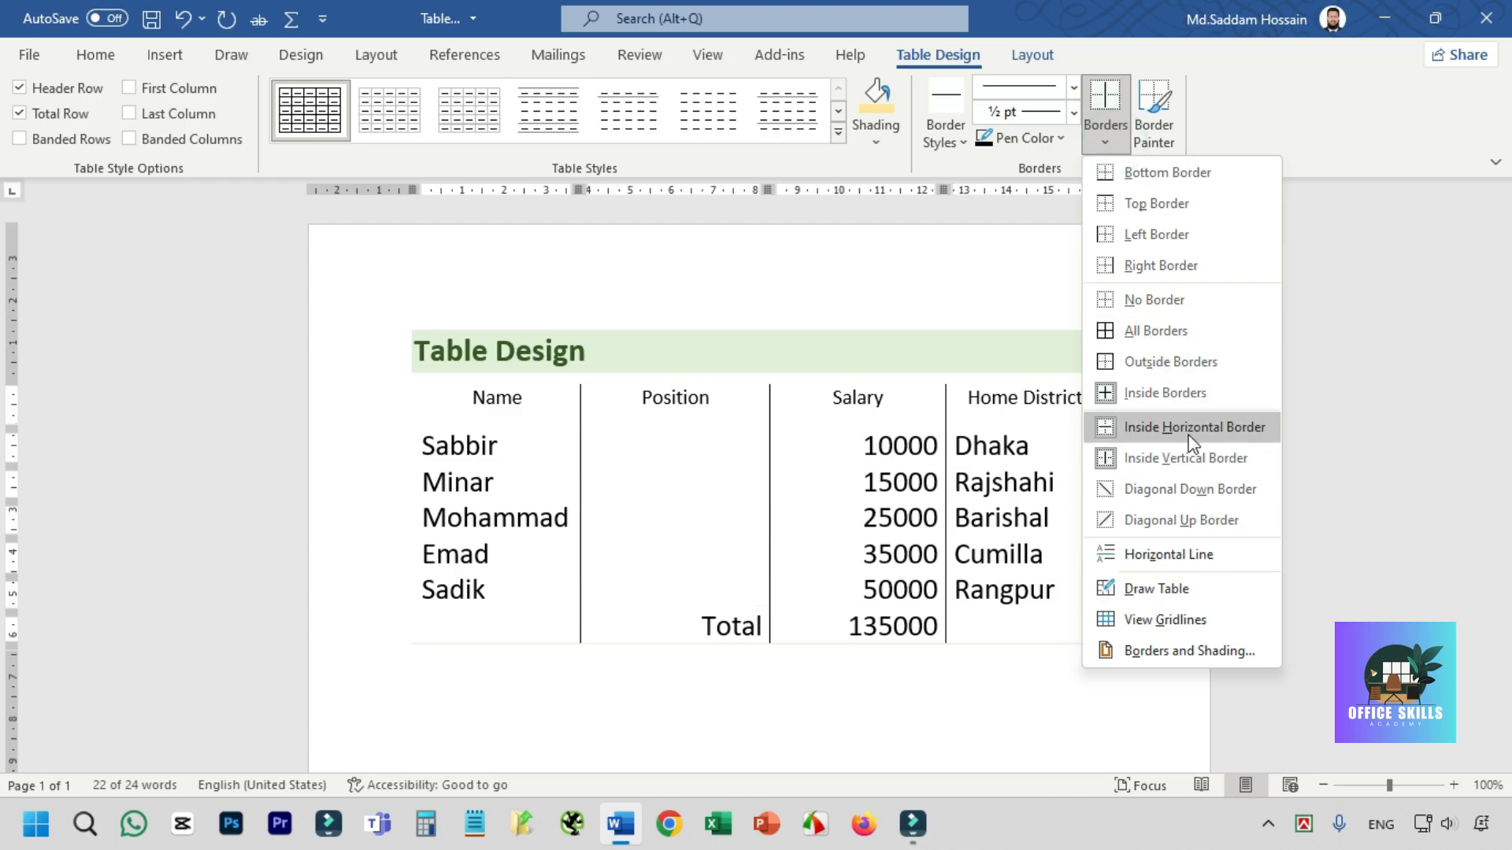
click(1185, 428)
click(985, 460)
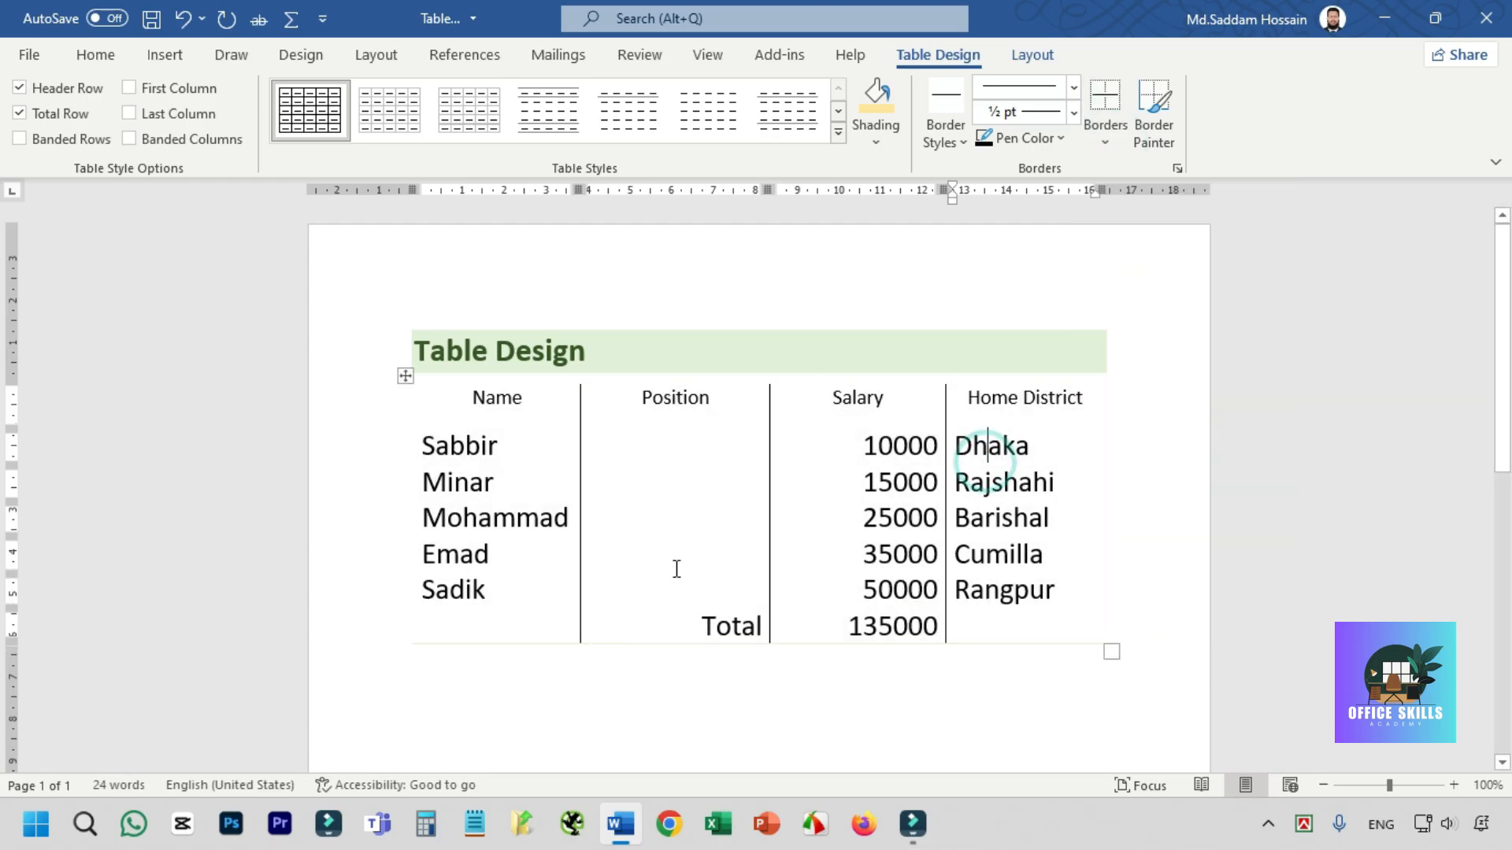
- Apply All Borders to the whole table
click(402, 377)
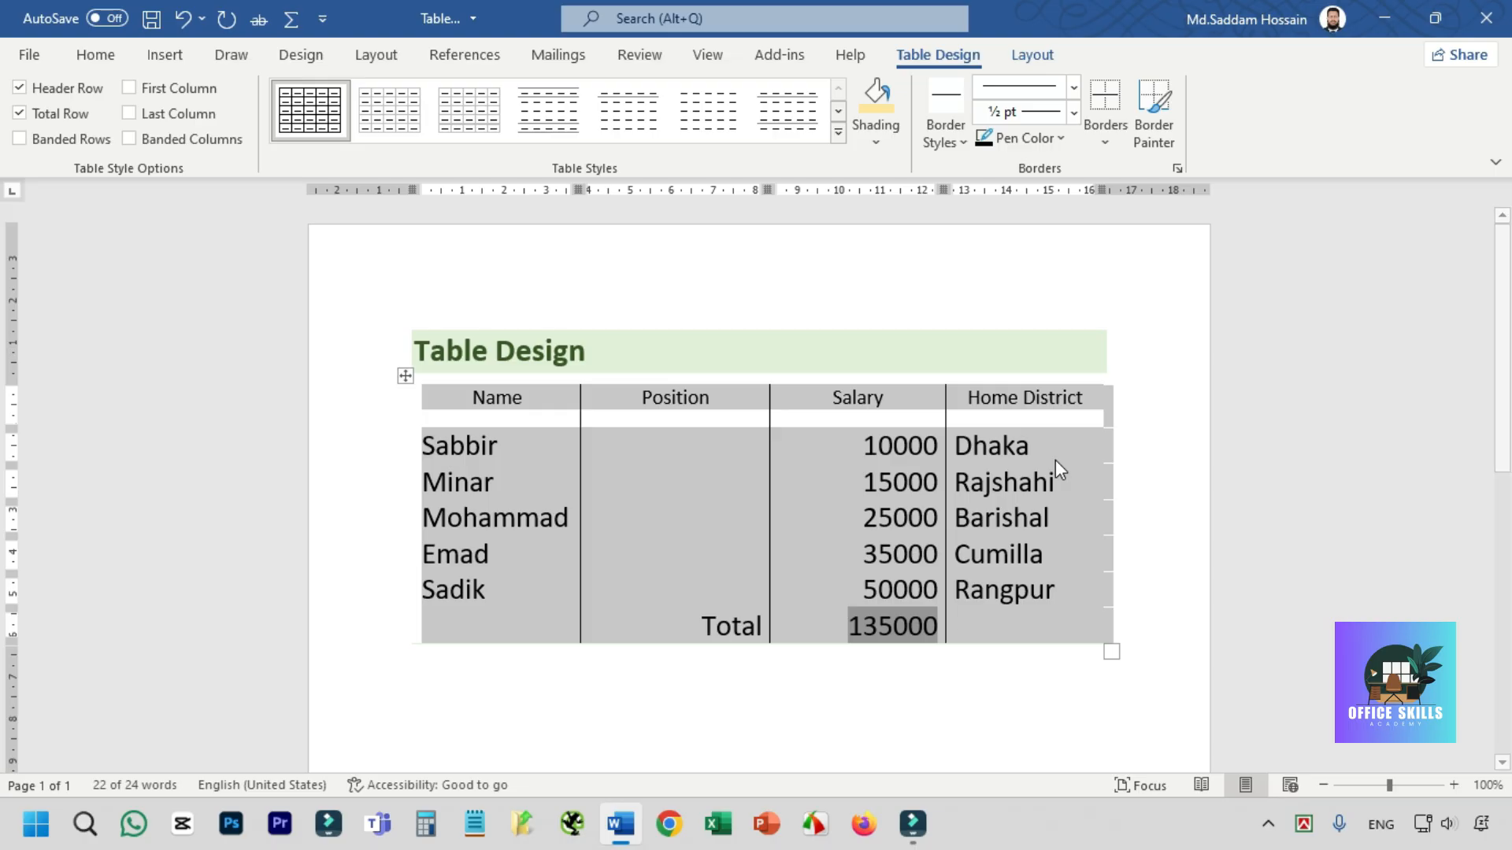
click(1105, 143)
click(1150, 327)
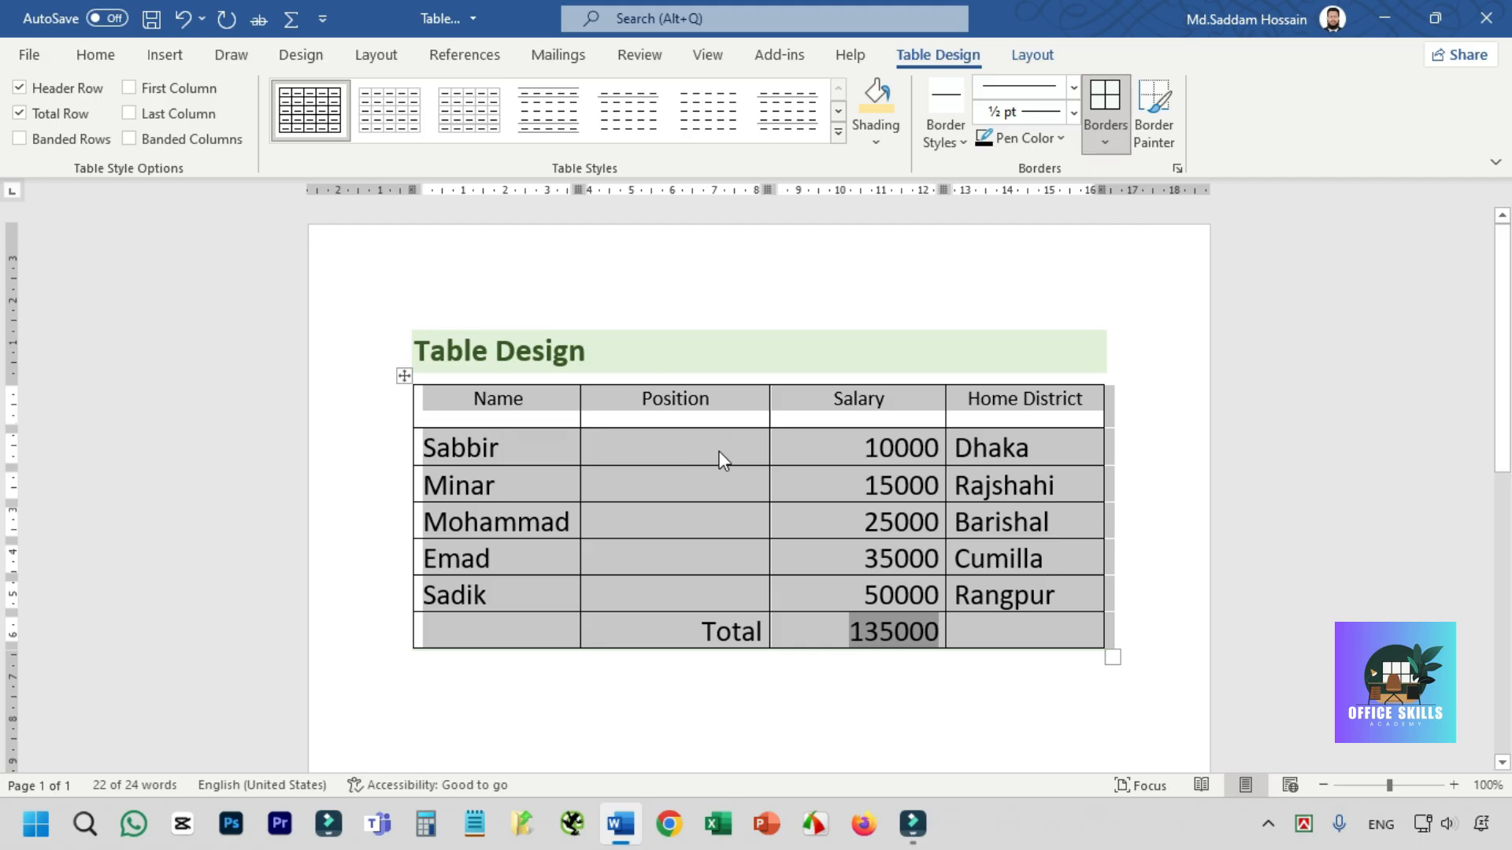
click(744, 449)
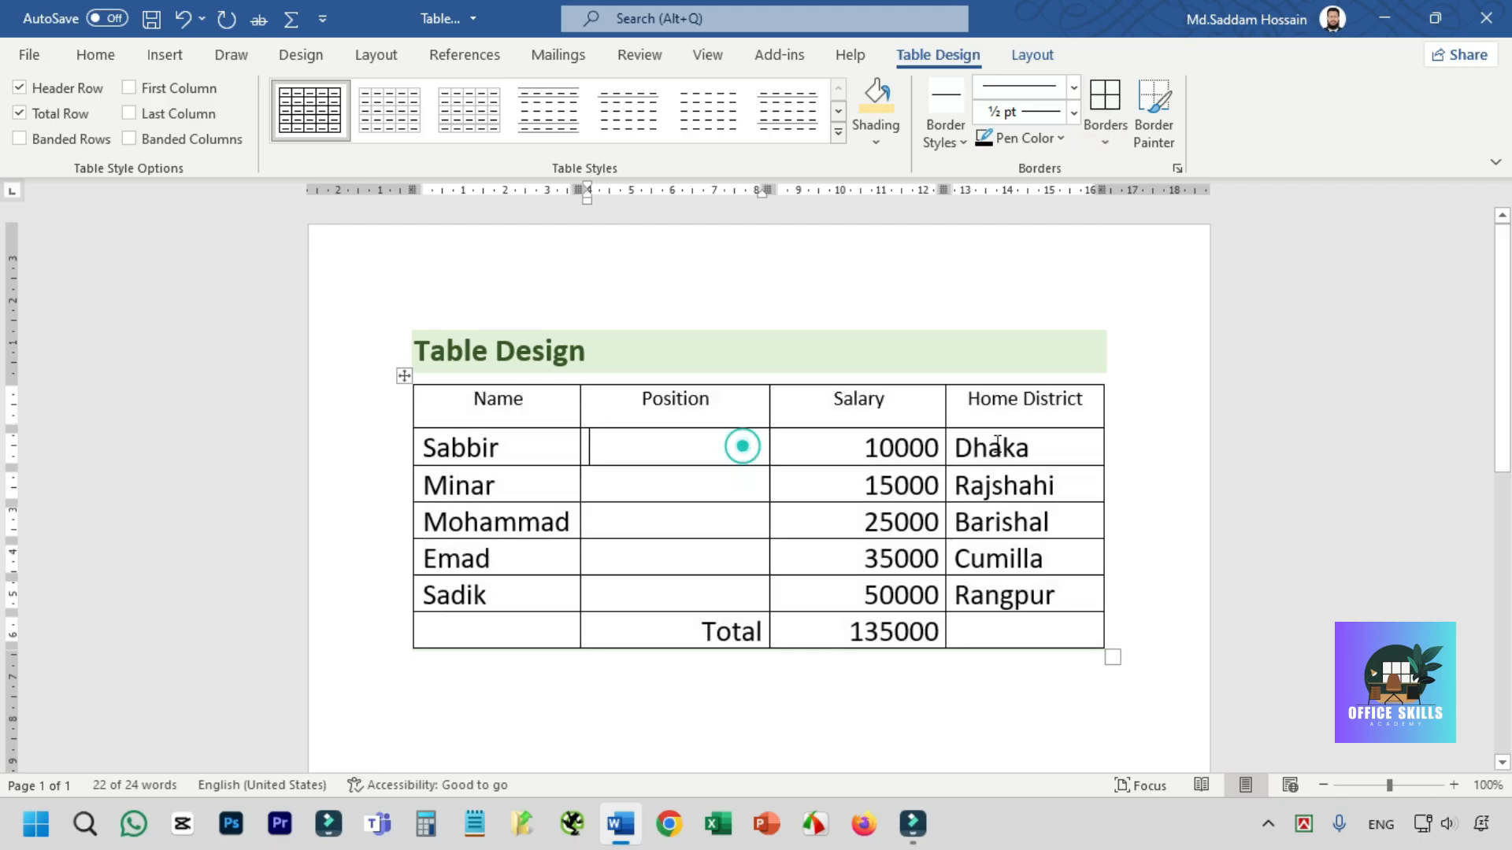
- Set the border pen color to theme orange and paint the line beneath the header row
click(1055, 138)
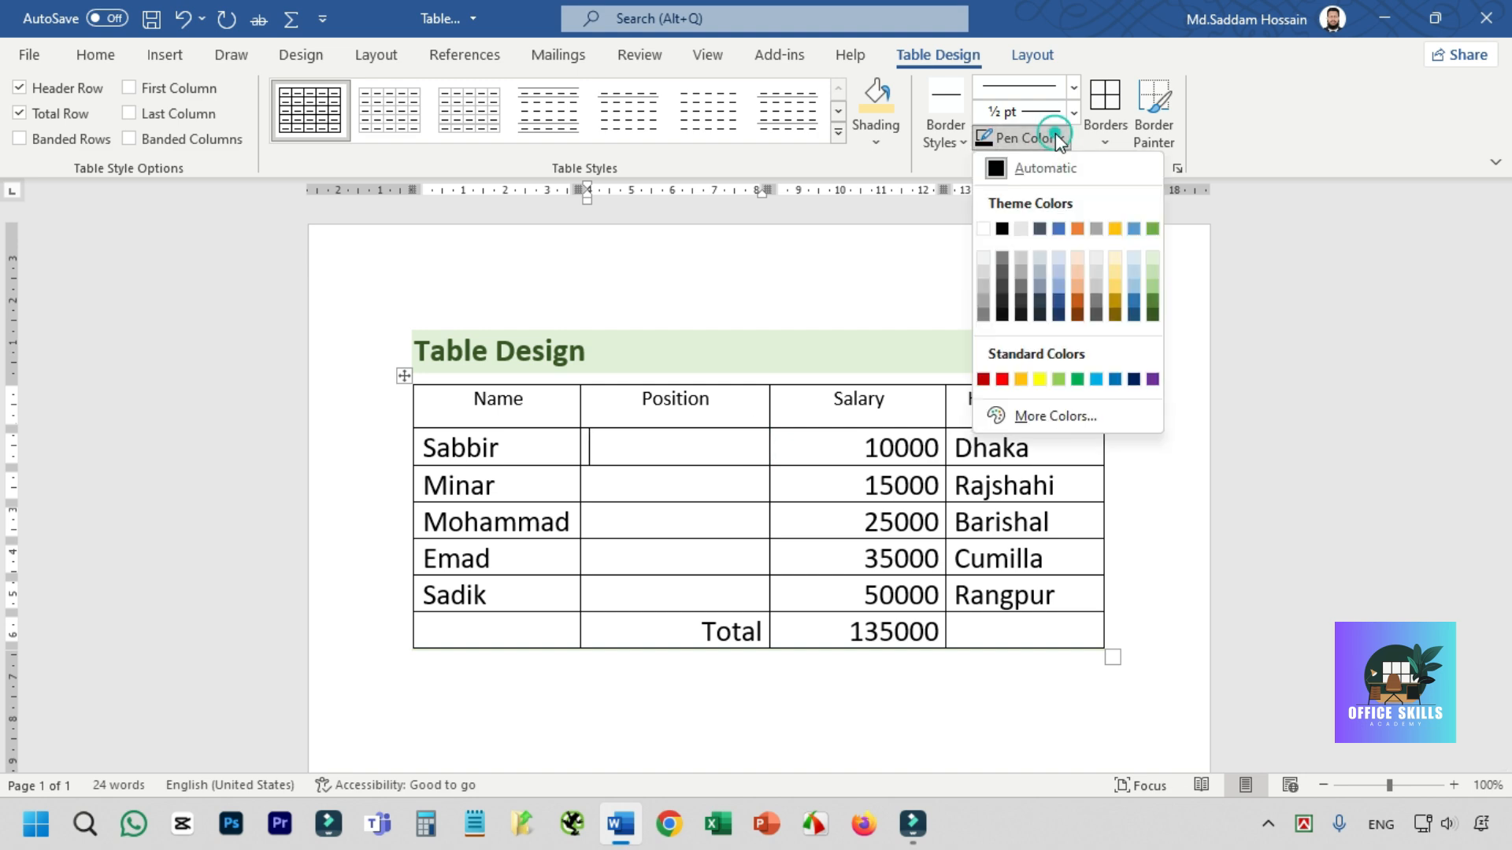
click(1078, 229)
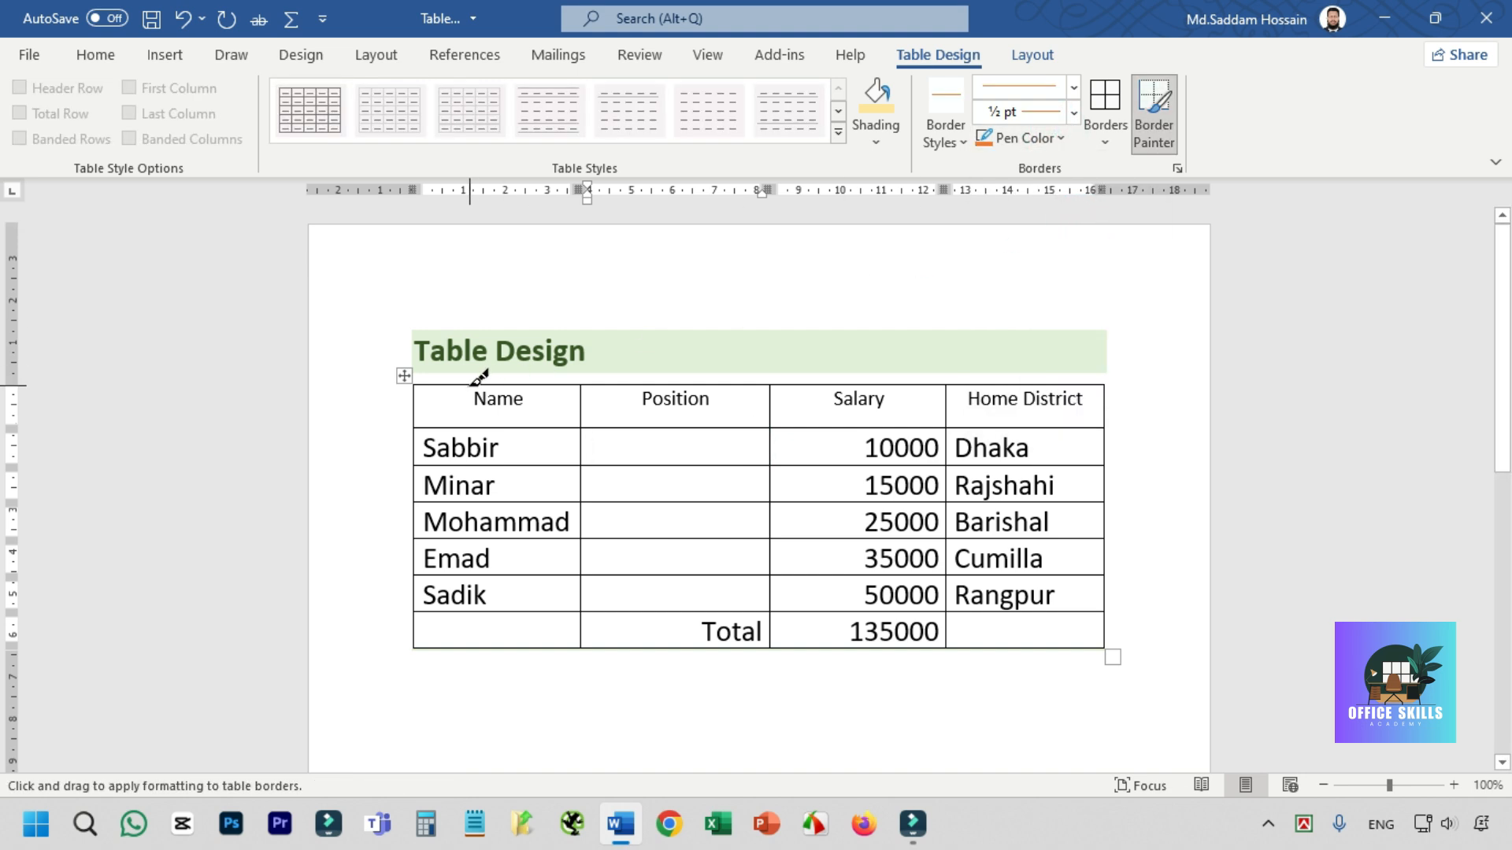
drag(438, 419, 1020, 406)
click(748, 469)
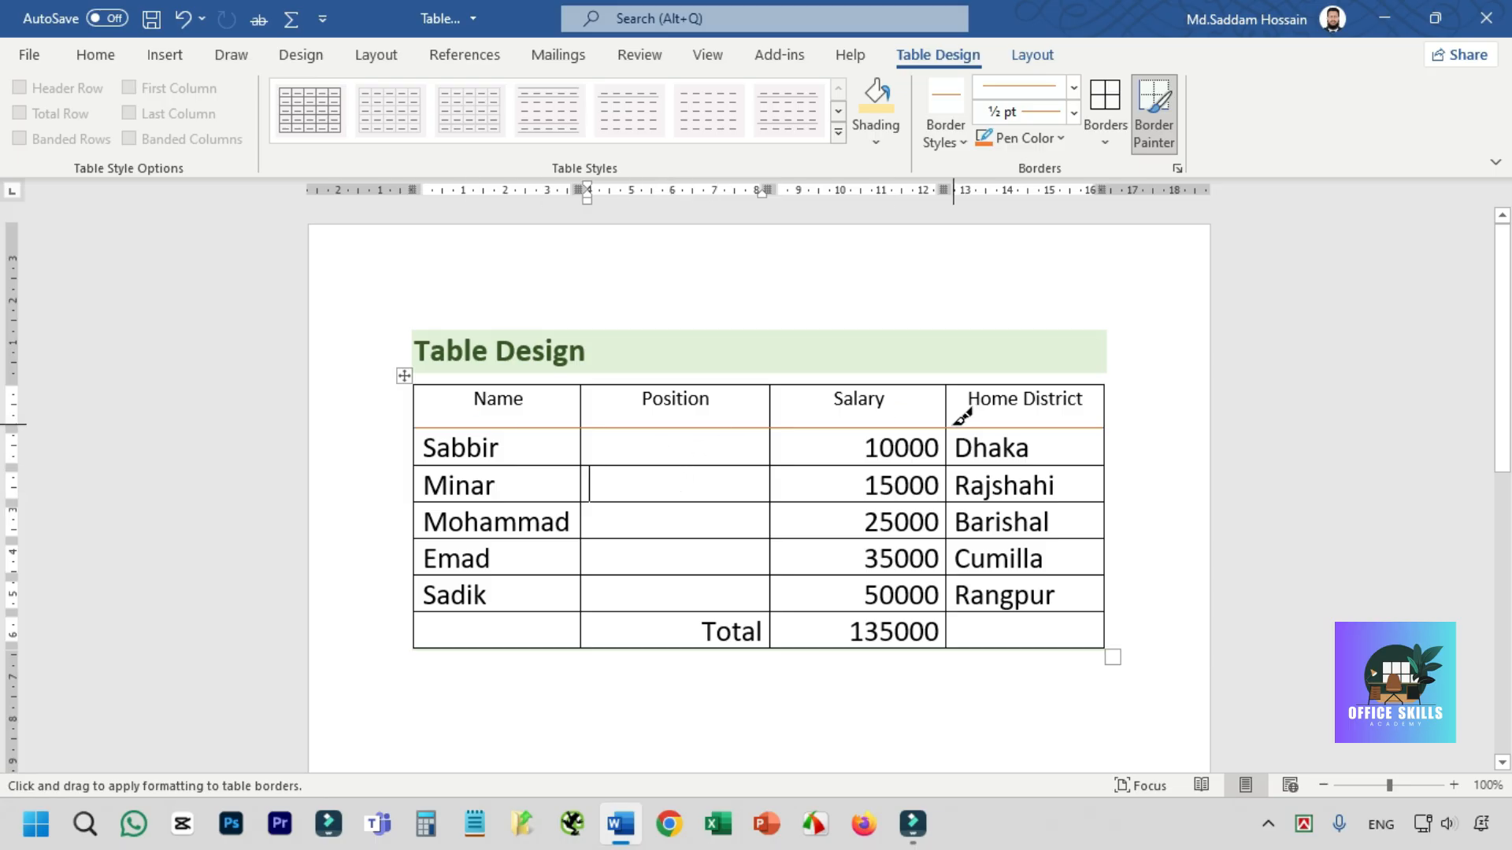
- Choose a thick-and-thin double line style at 2 ¼ pt and repaint the line beneath the header row
click(1074, 87)
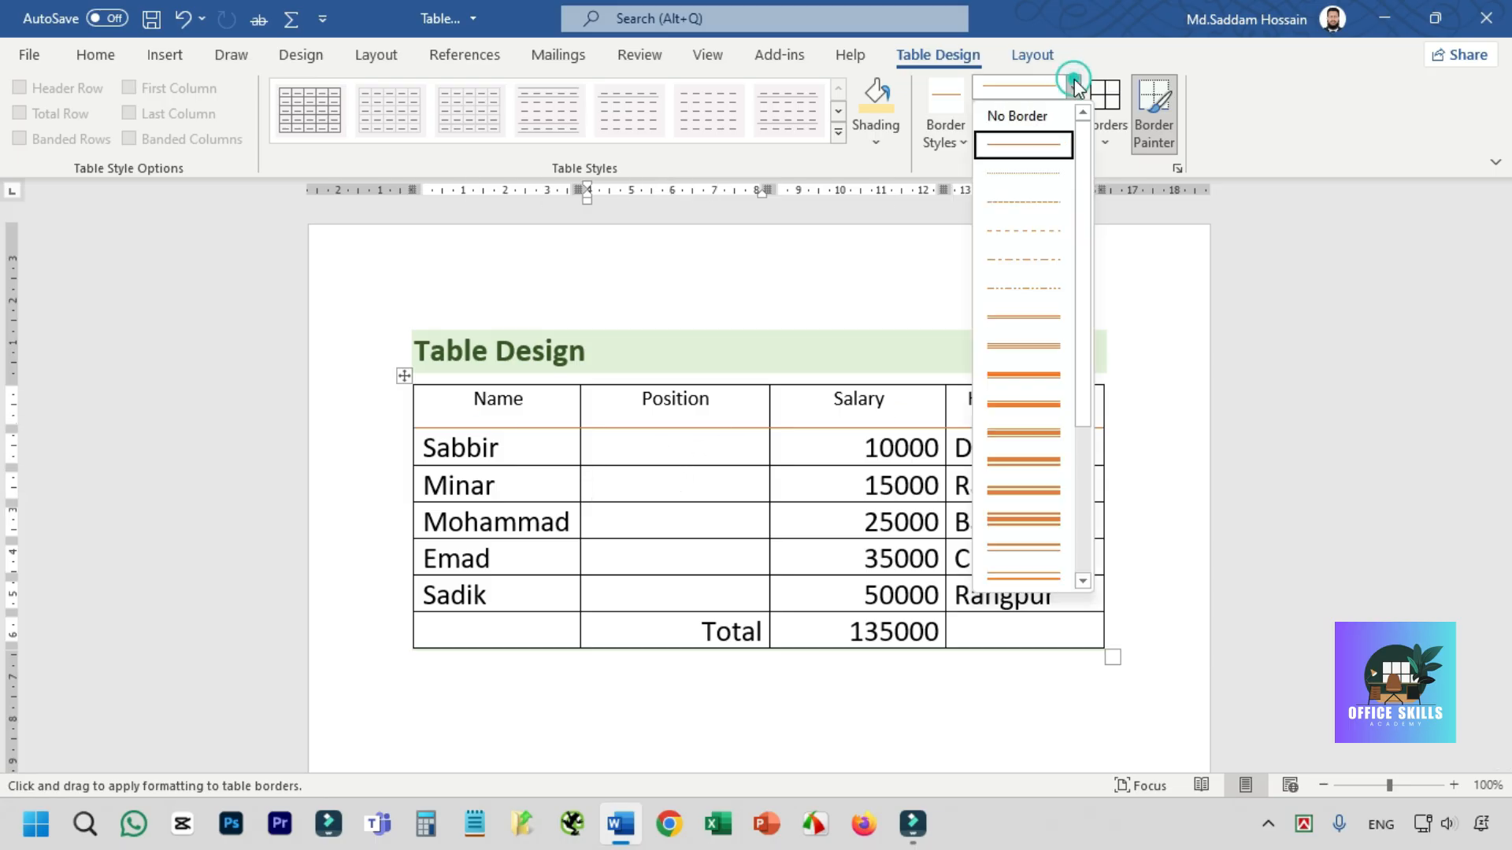
click(1028, 375)
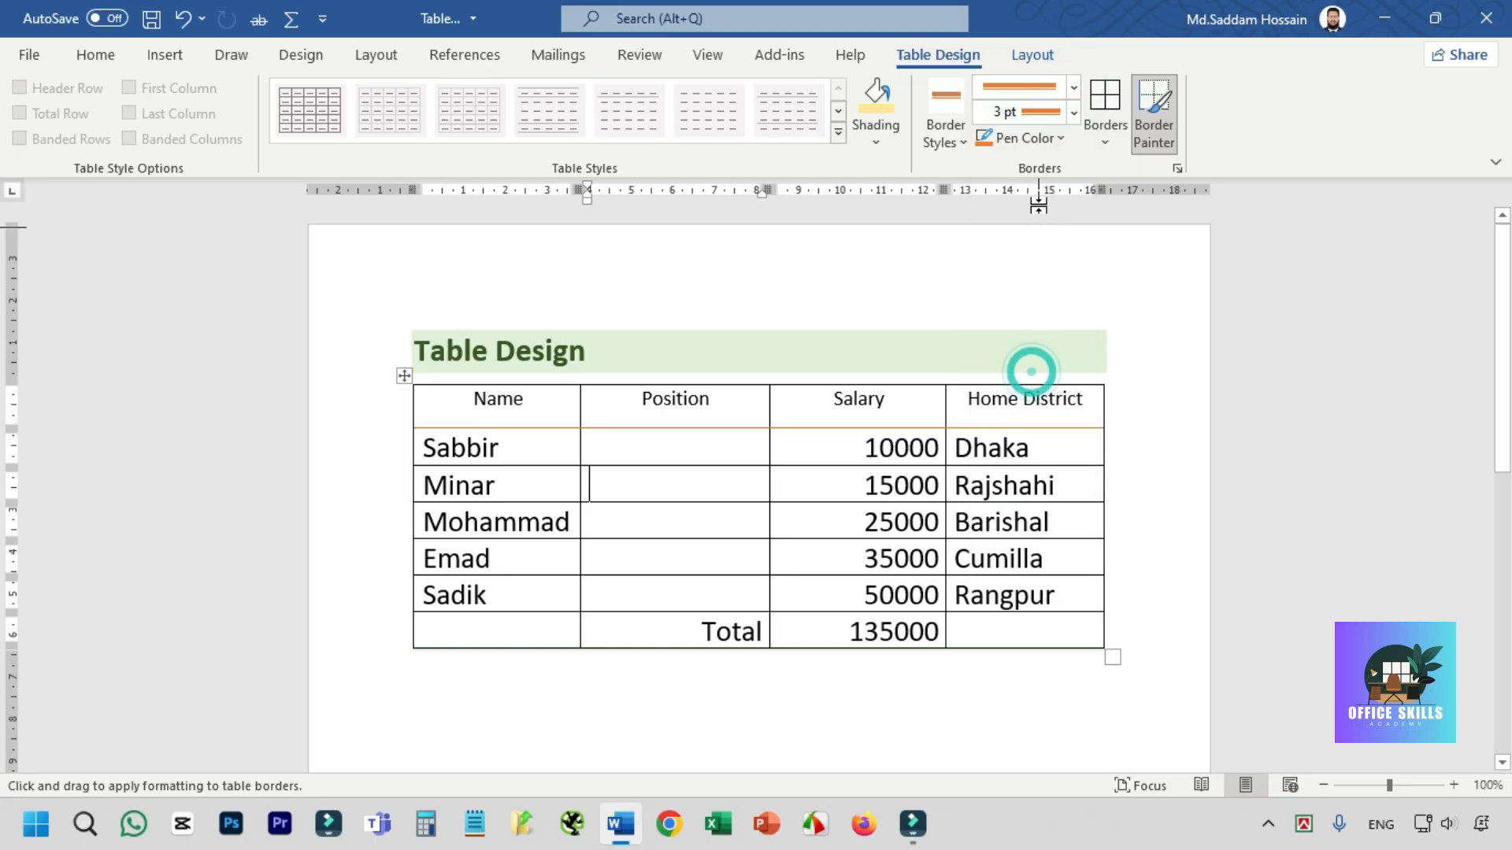
click(1074, 113)
click(1037, 172)
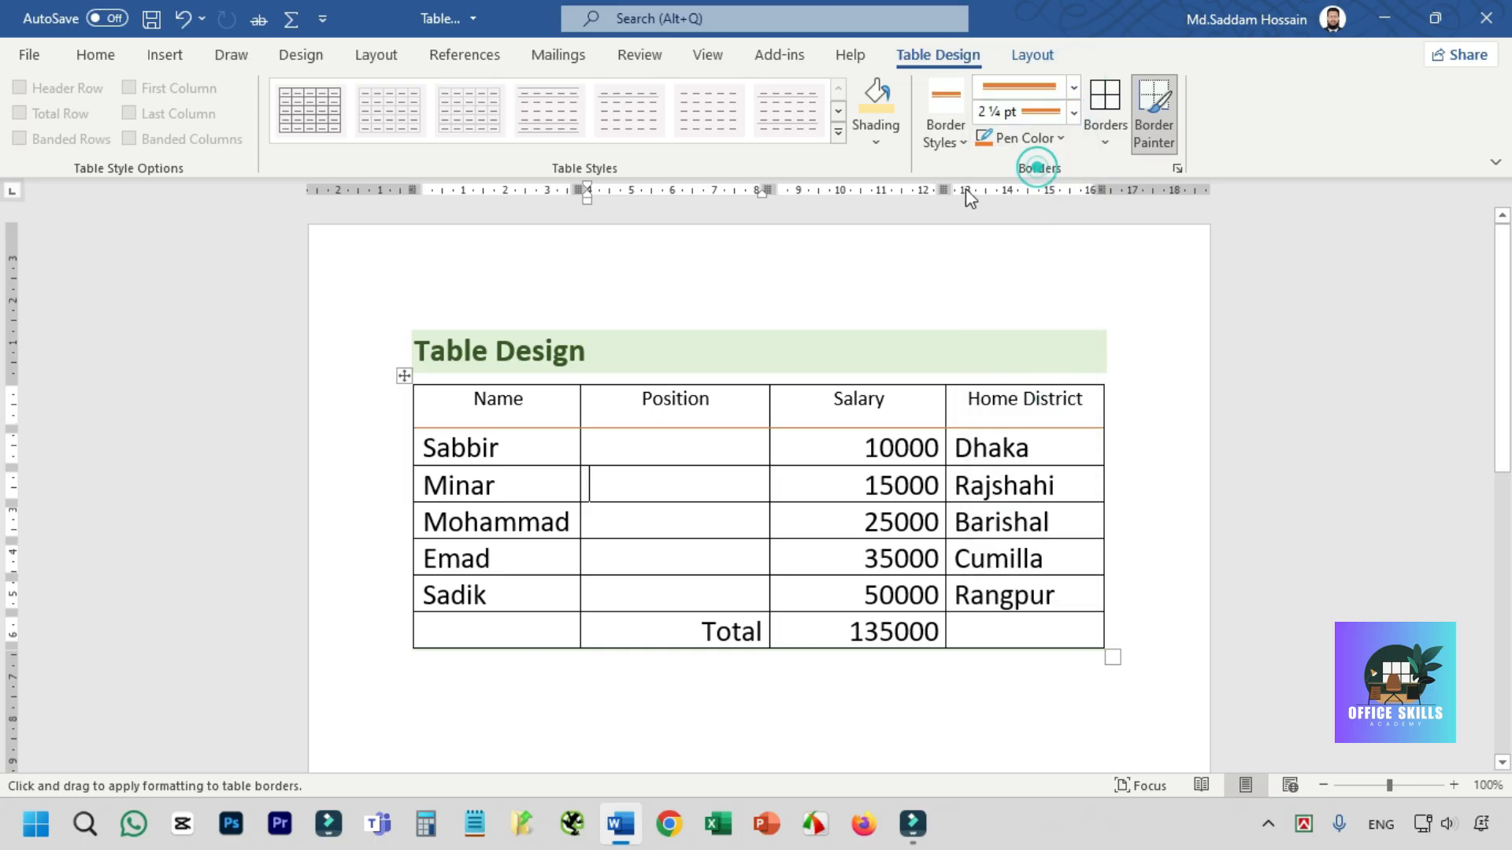
drag(422, 418, 795, 435)
drag(433, 425, 996, 422)
- Paint the border beneath the first data row across all four columns with the orange double line
click(662, 471)
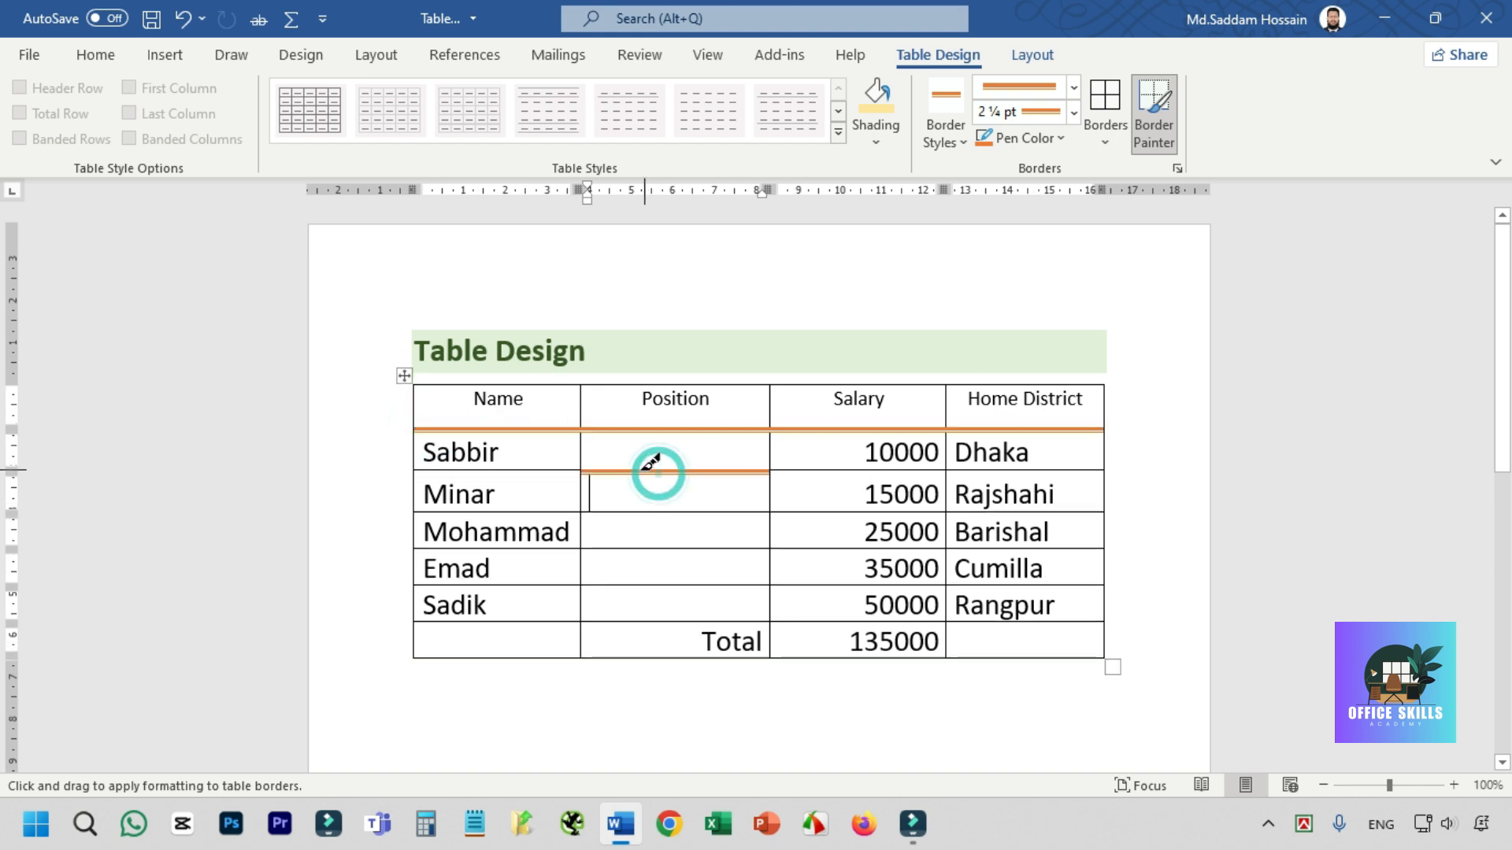
click(808, 470)
click(1056, 471)
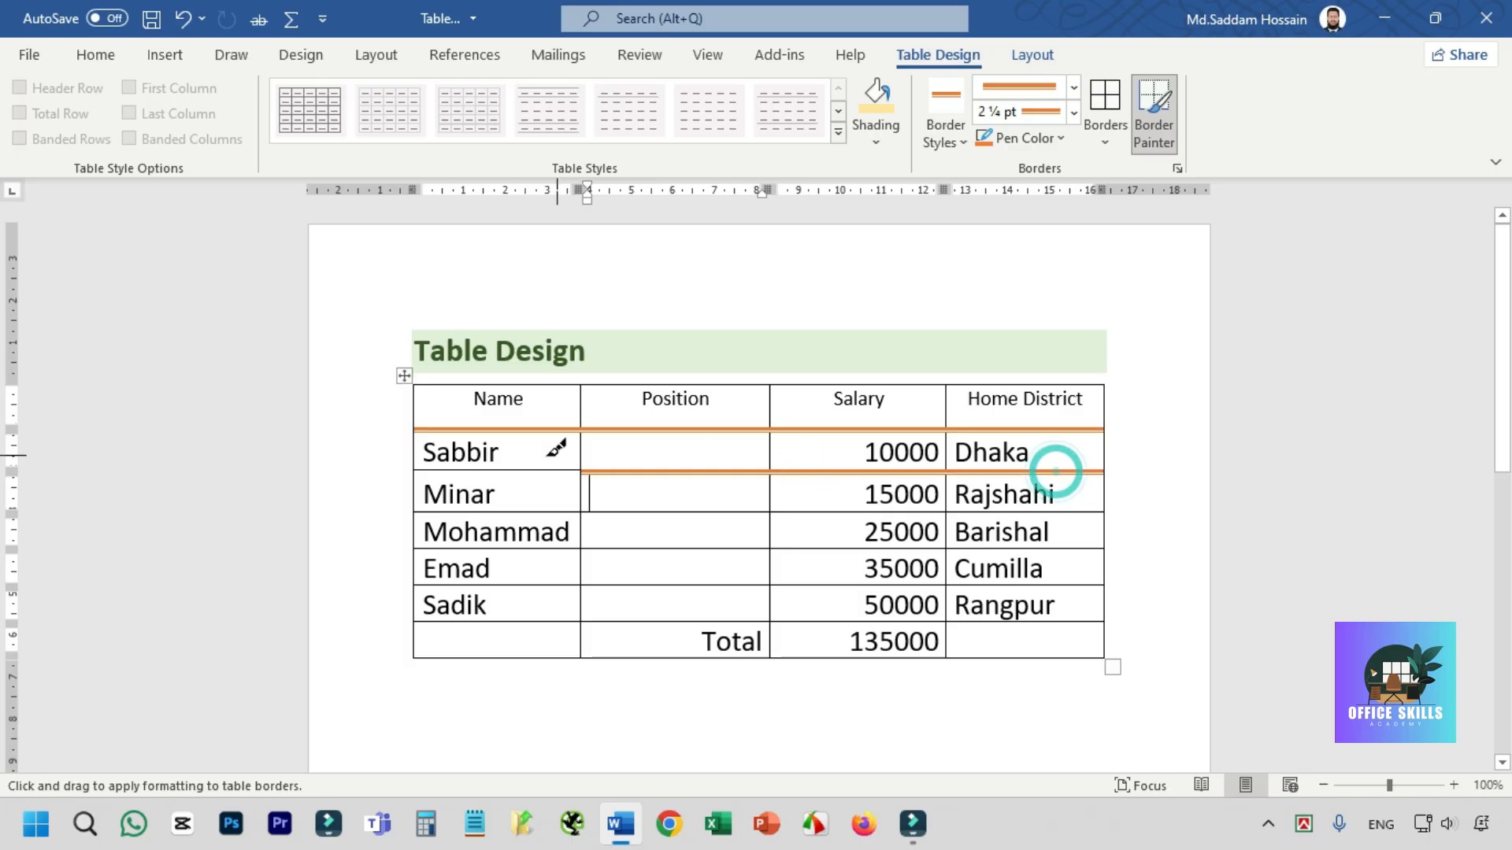
click(517, 471)
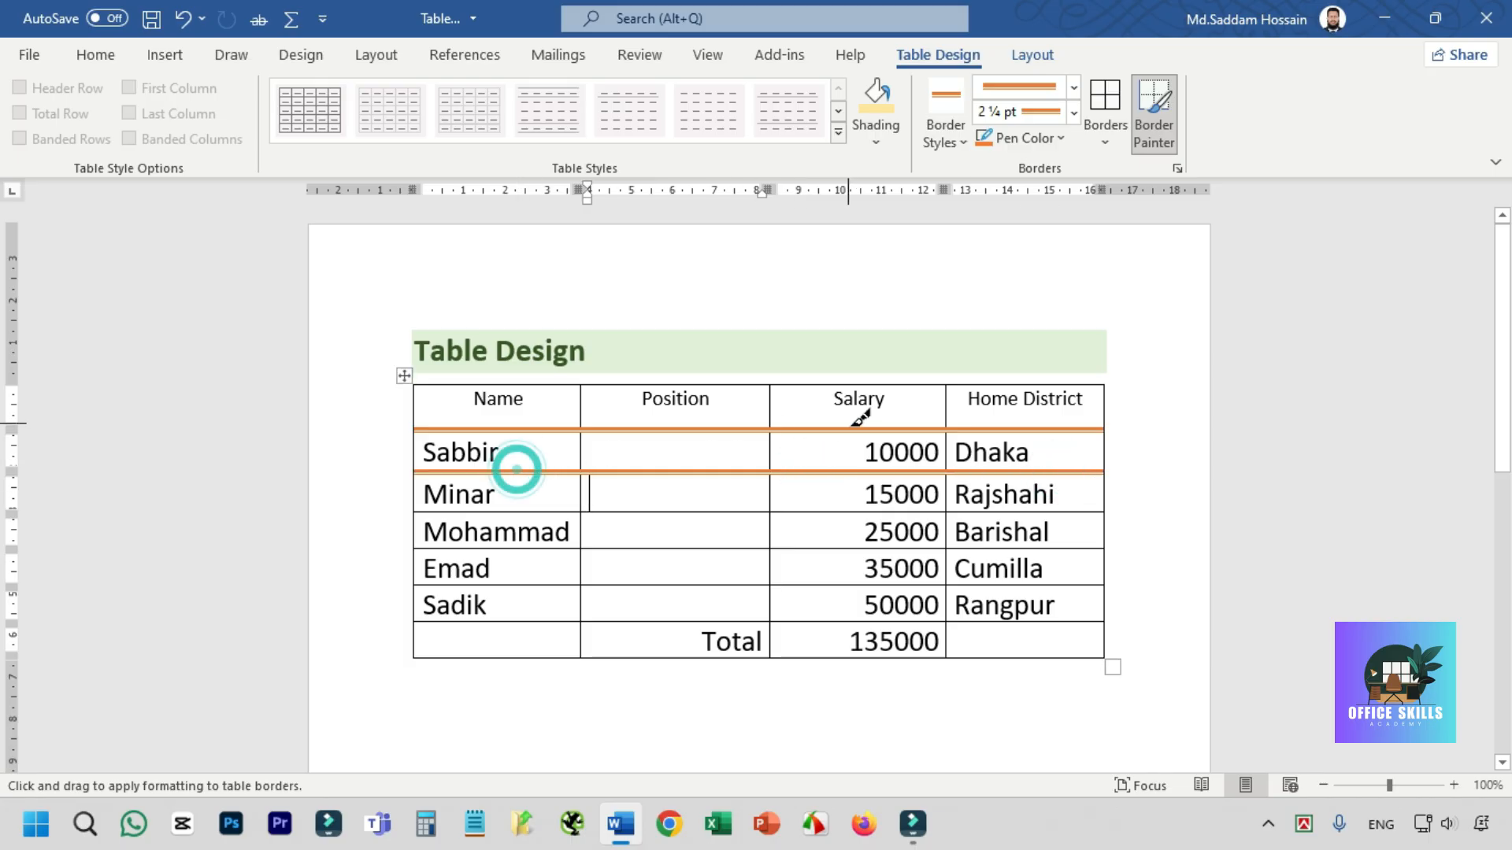
- Paint the border below the Rangpur cell and the upper divider between Salary and Home District, and stop border painting
click(976, 624)
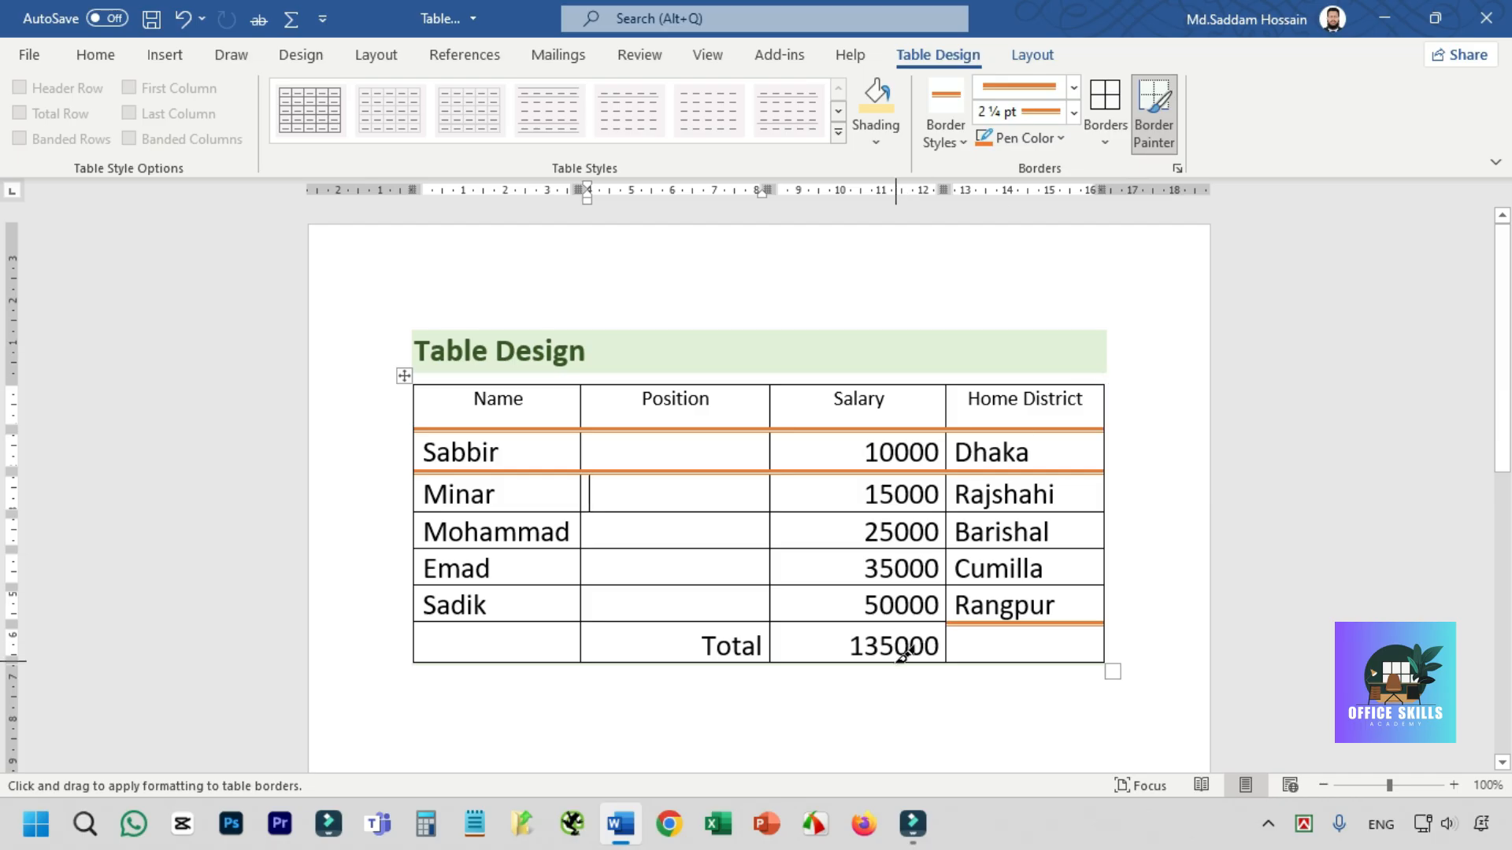
click(945, 398)
click(953, 130)
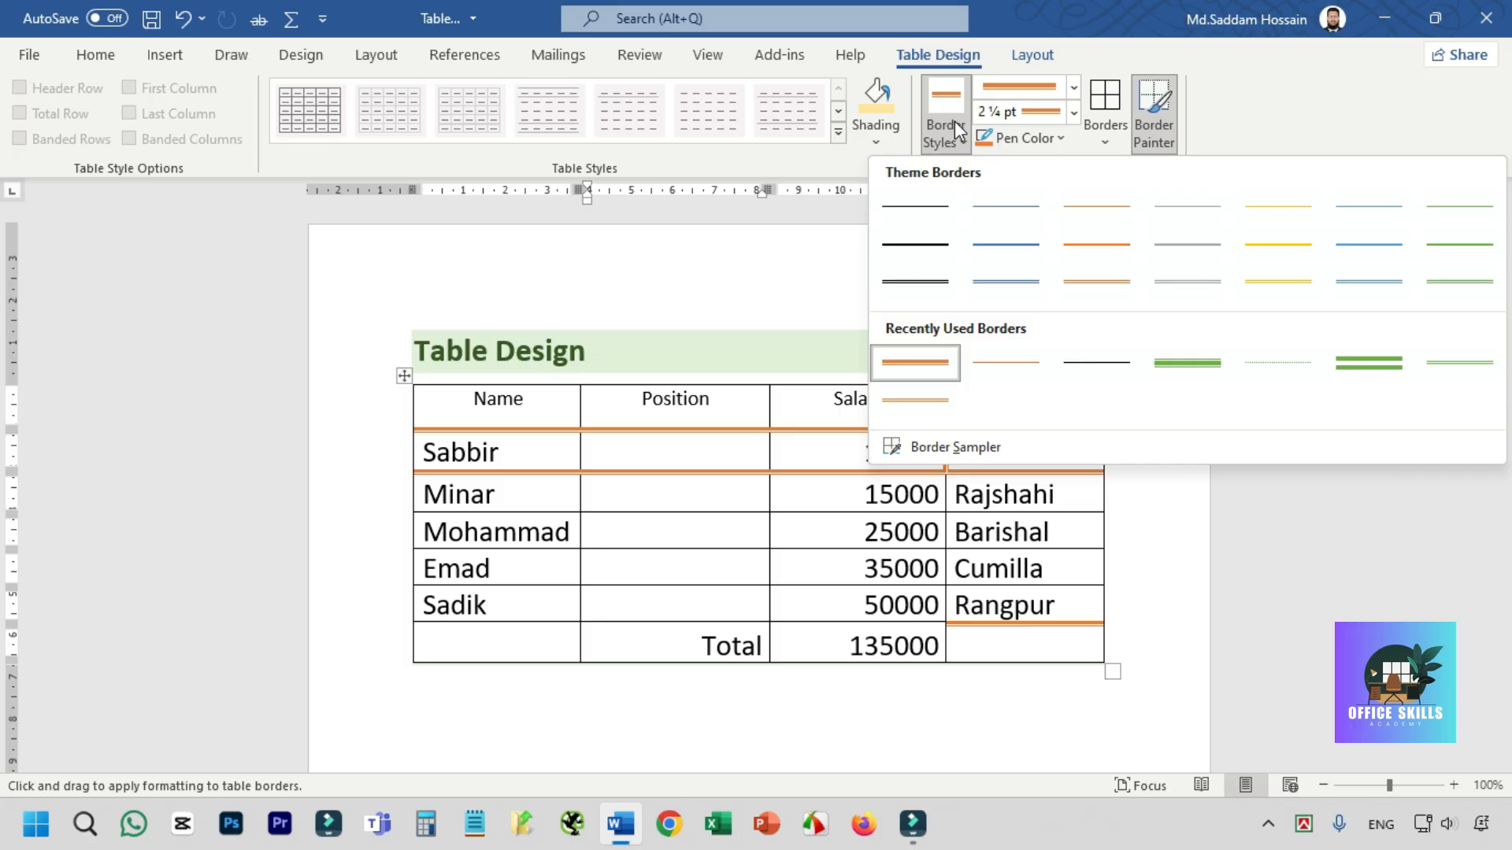
click(484, 399)
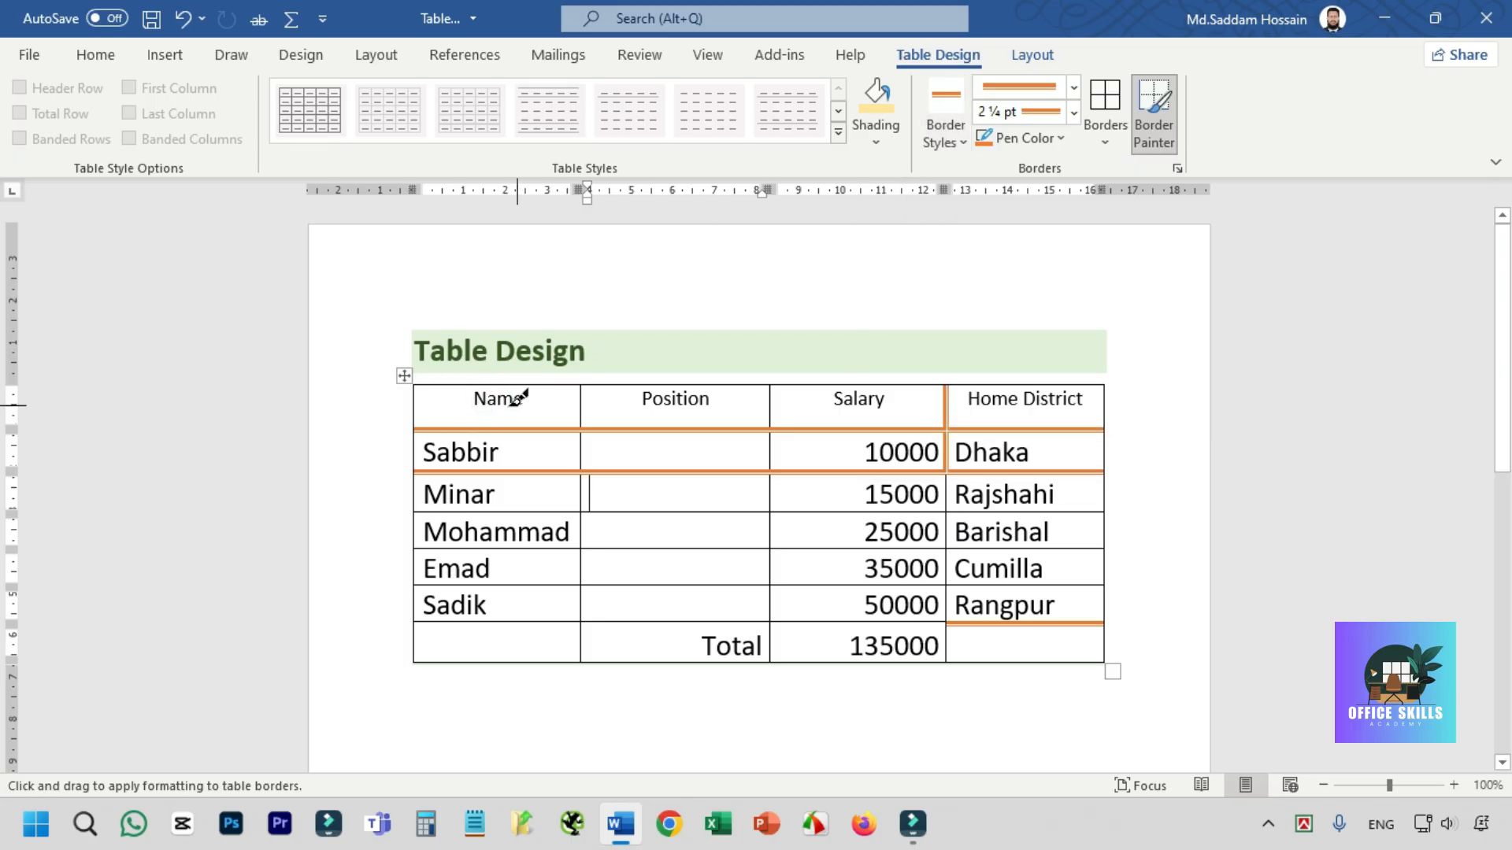
key(Escape)
click(493, 394)
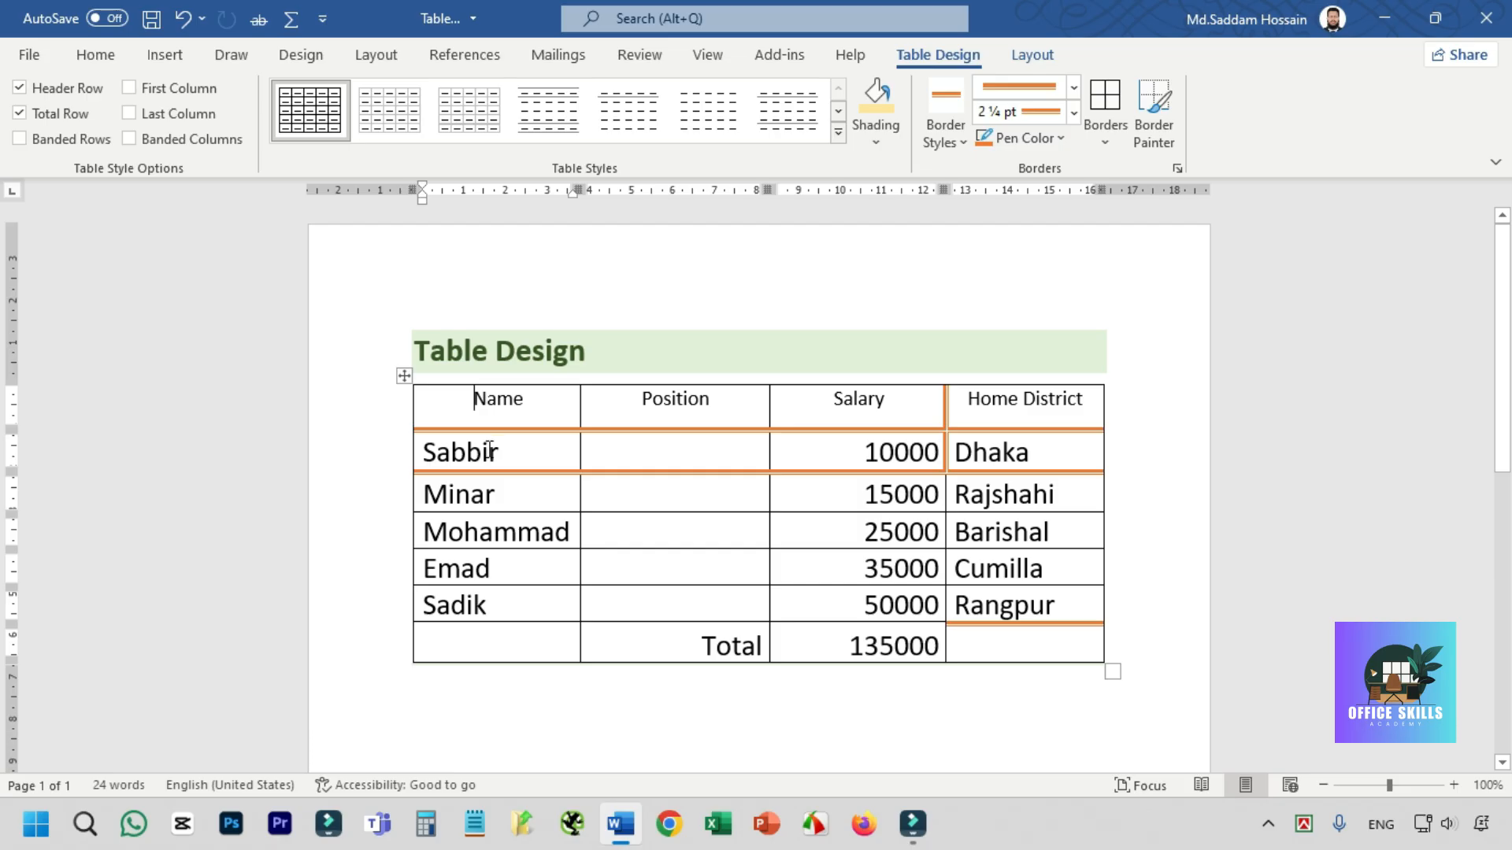
- Reset the whole table to the first Plain Tables style and apply the blue Grid Tables style with a solid header row
click(403, 377)
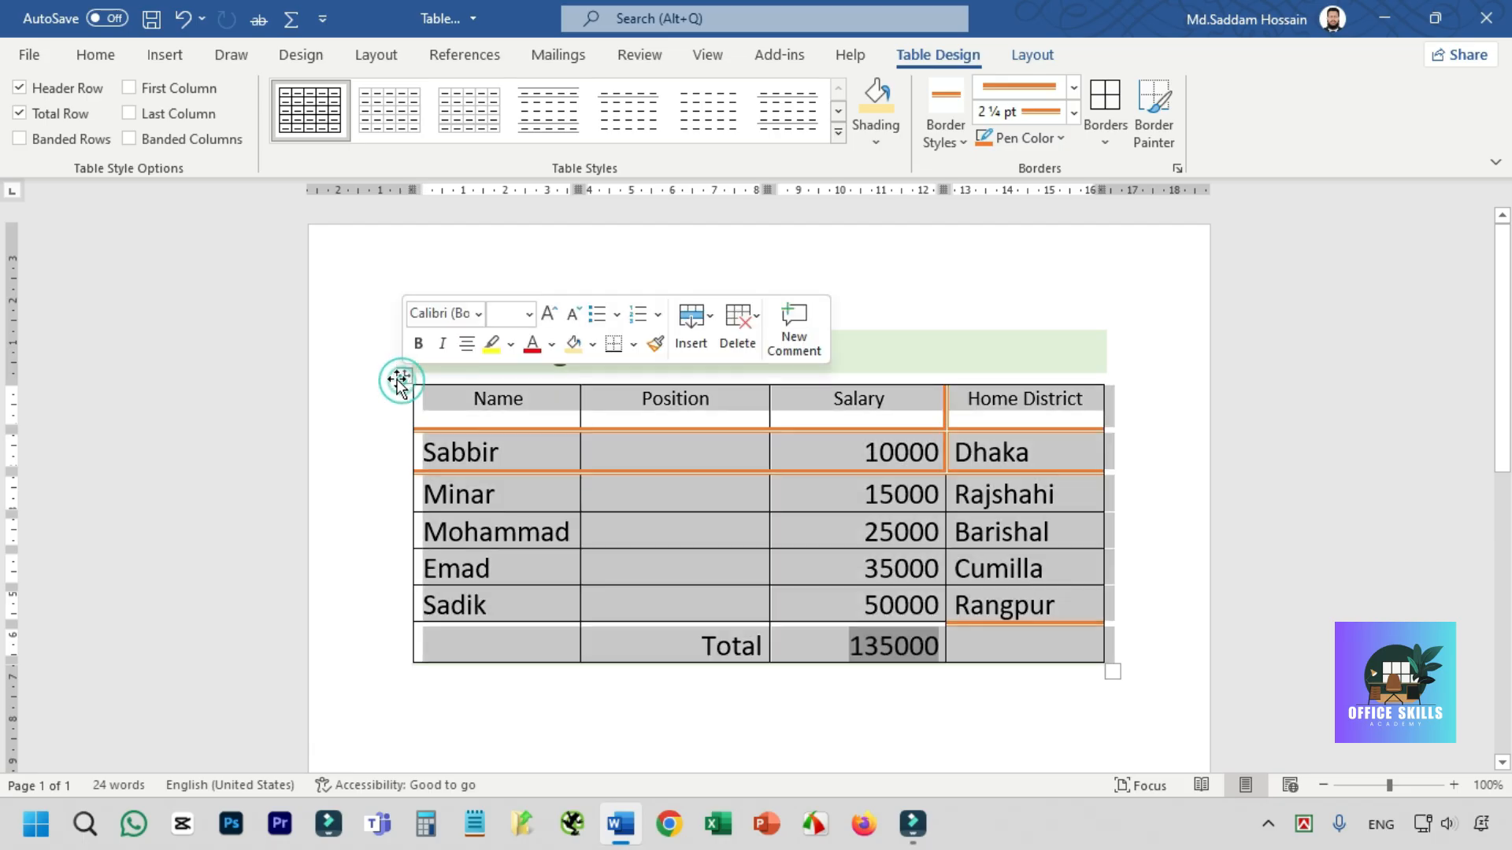
click(307, 110)
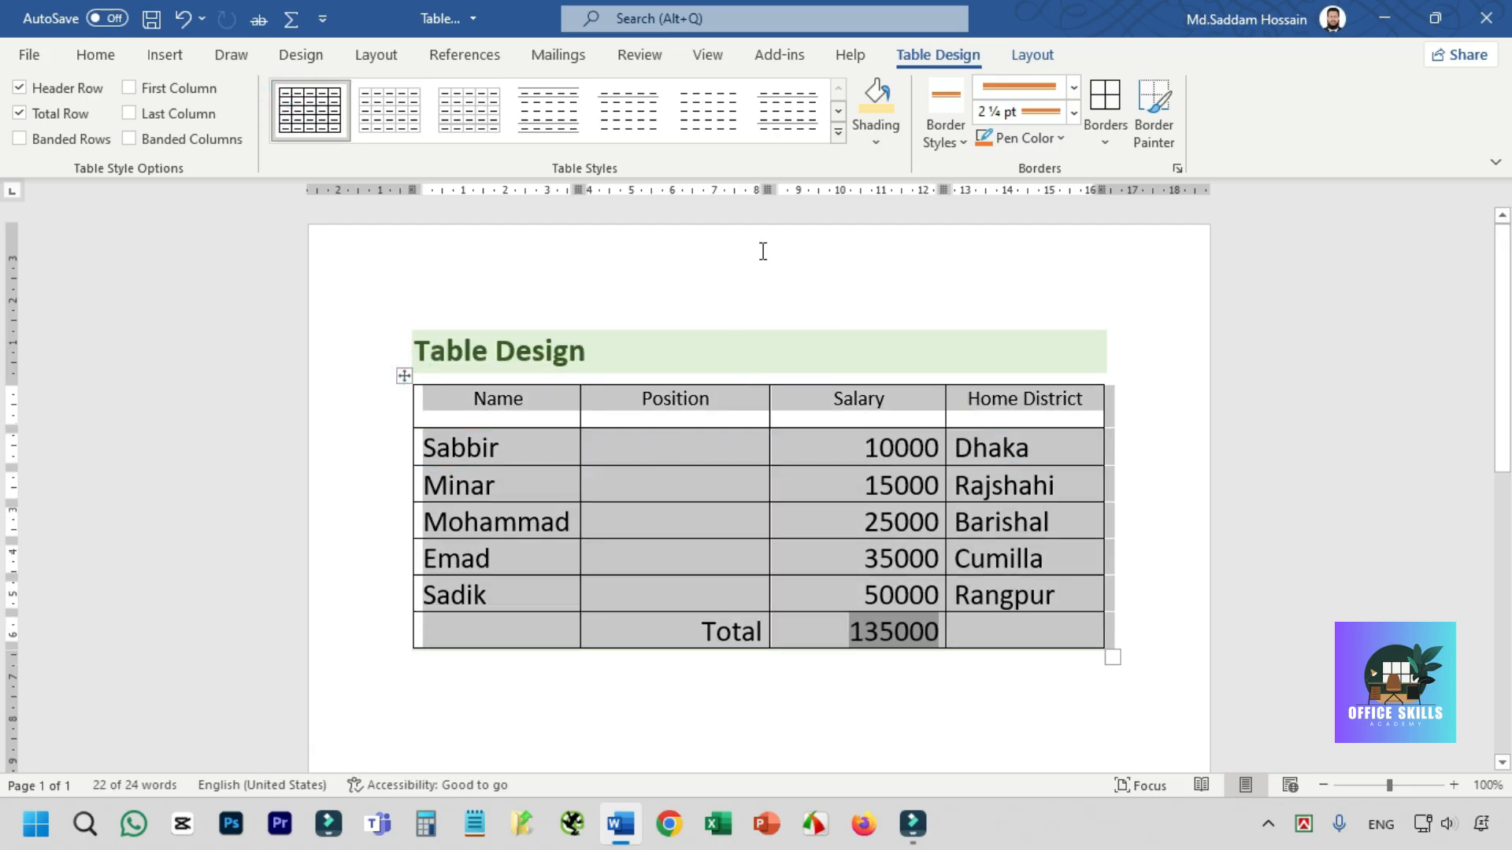
click(839, 132)
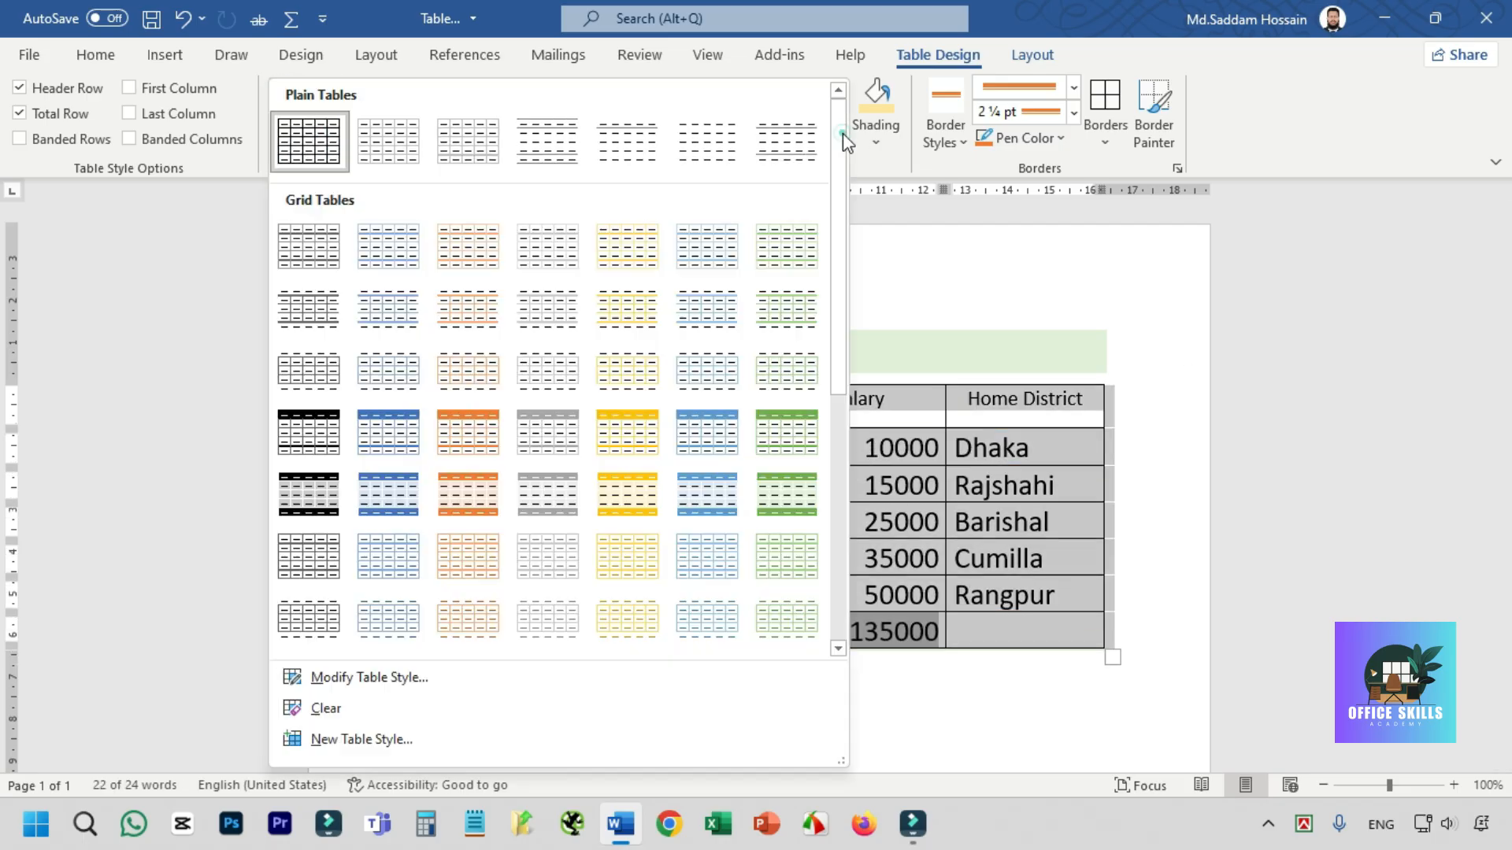
click(387, 425)
click(639, 526)
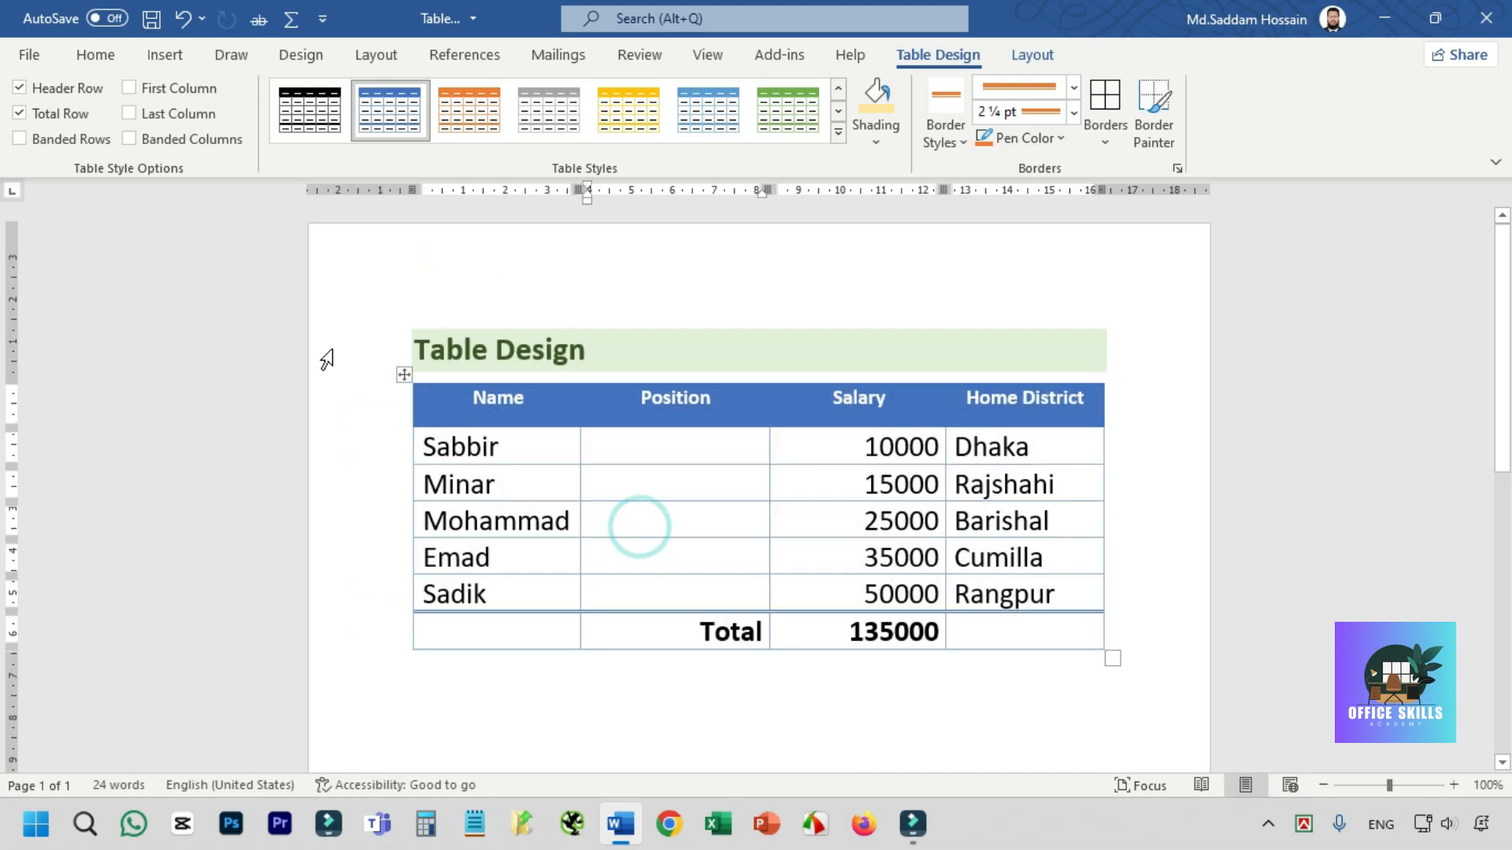